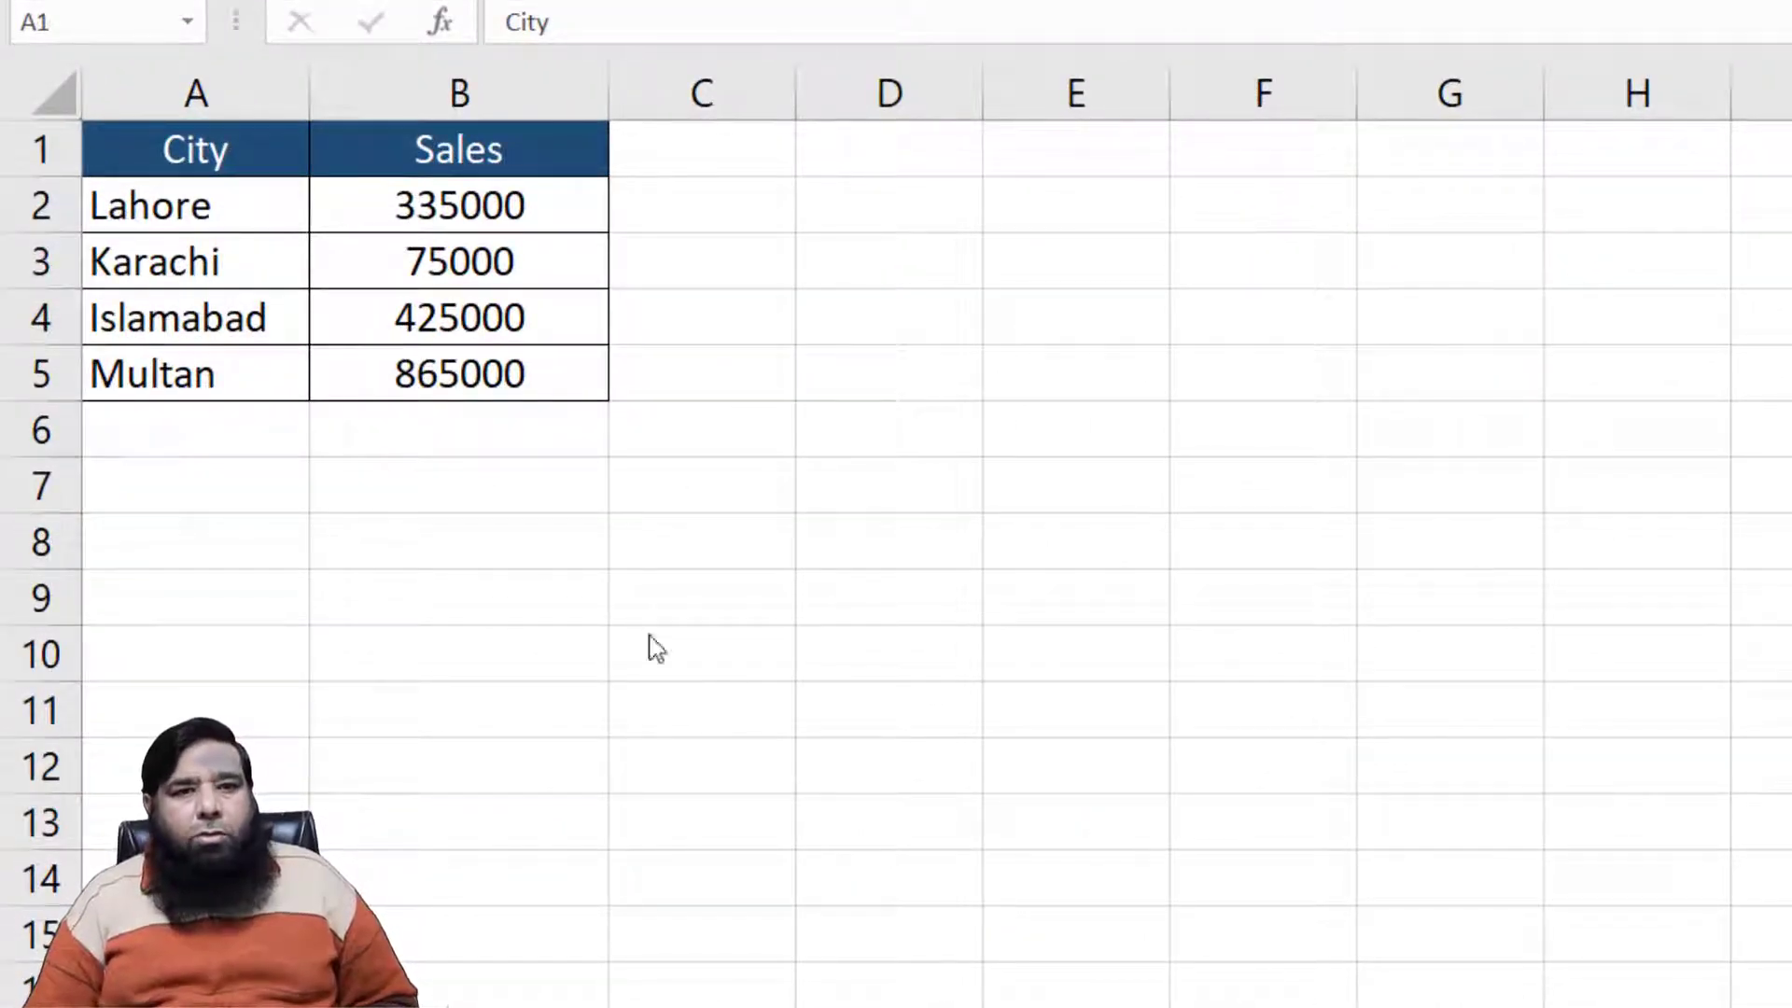
Insert a 3-D pie chart from the city and sales data in A1:B5
left_click_drag(228, 156, 407, 371)
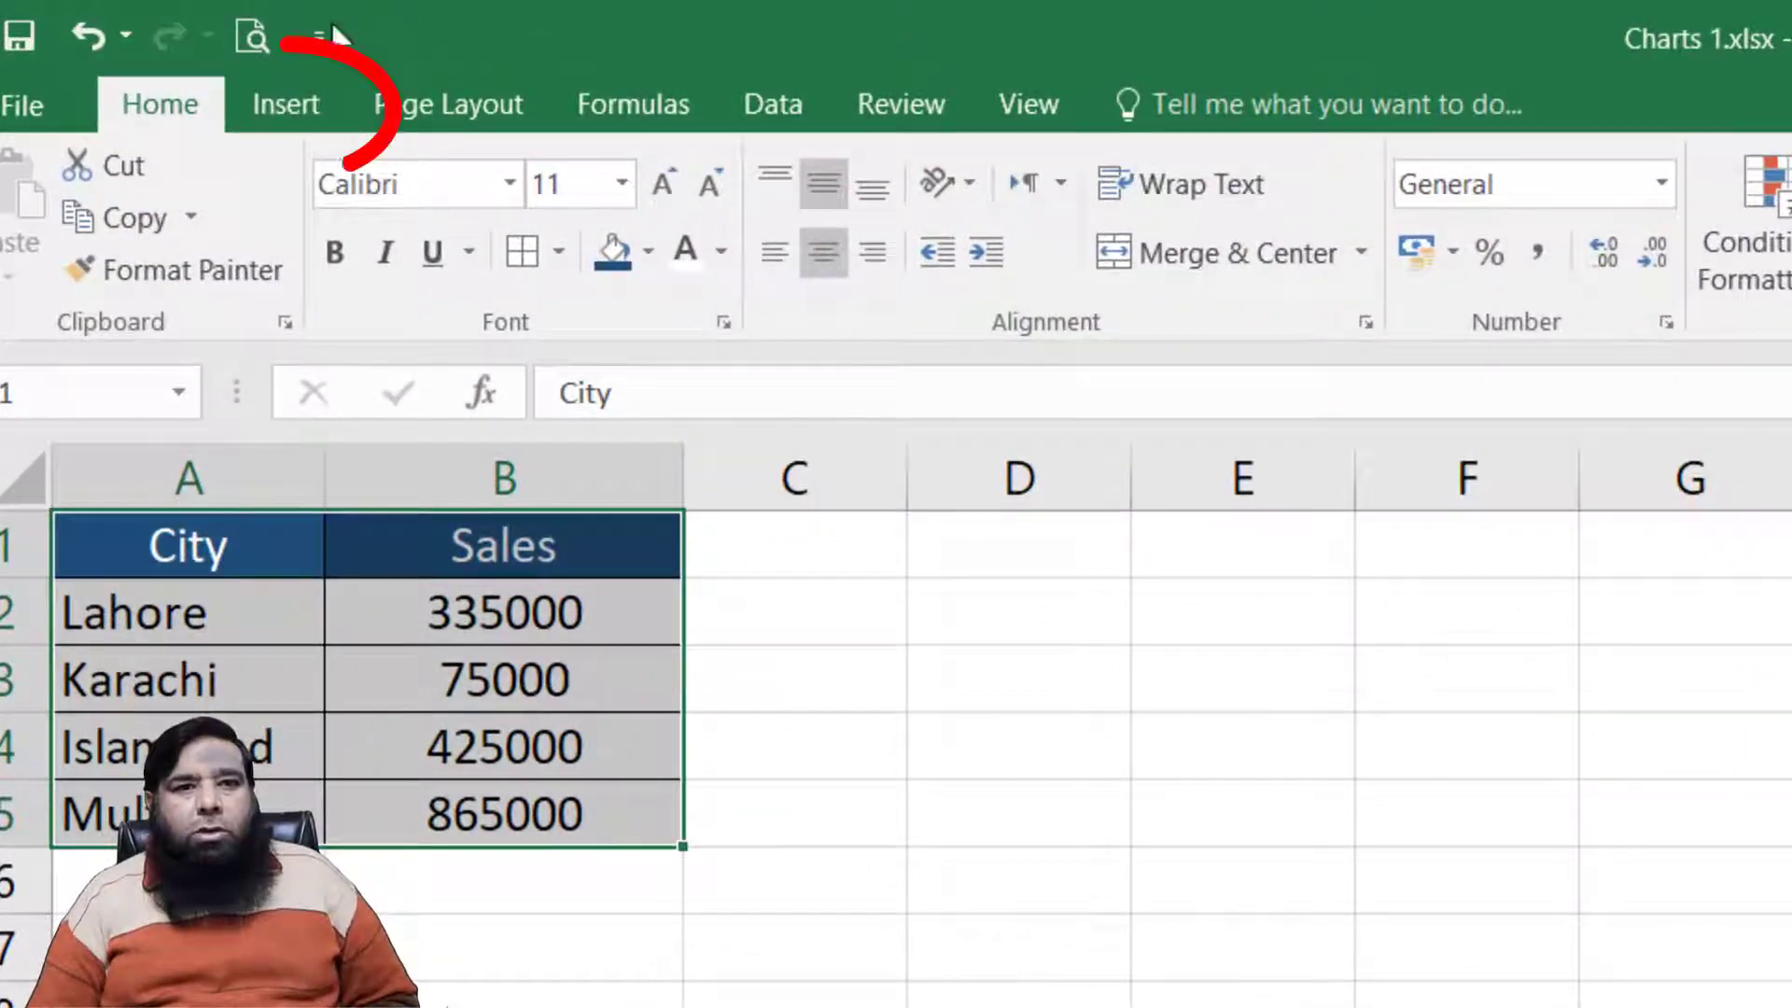
left_click(308, 102)
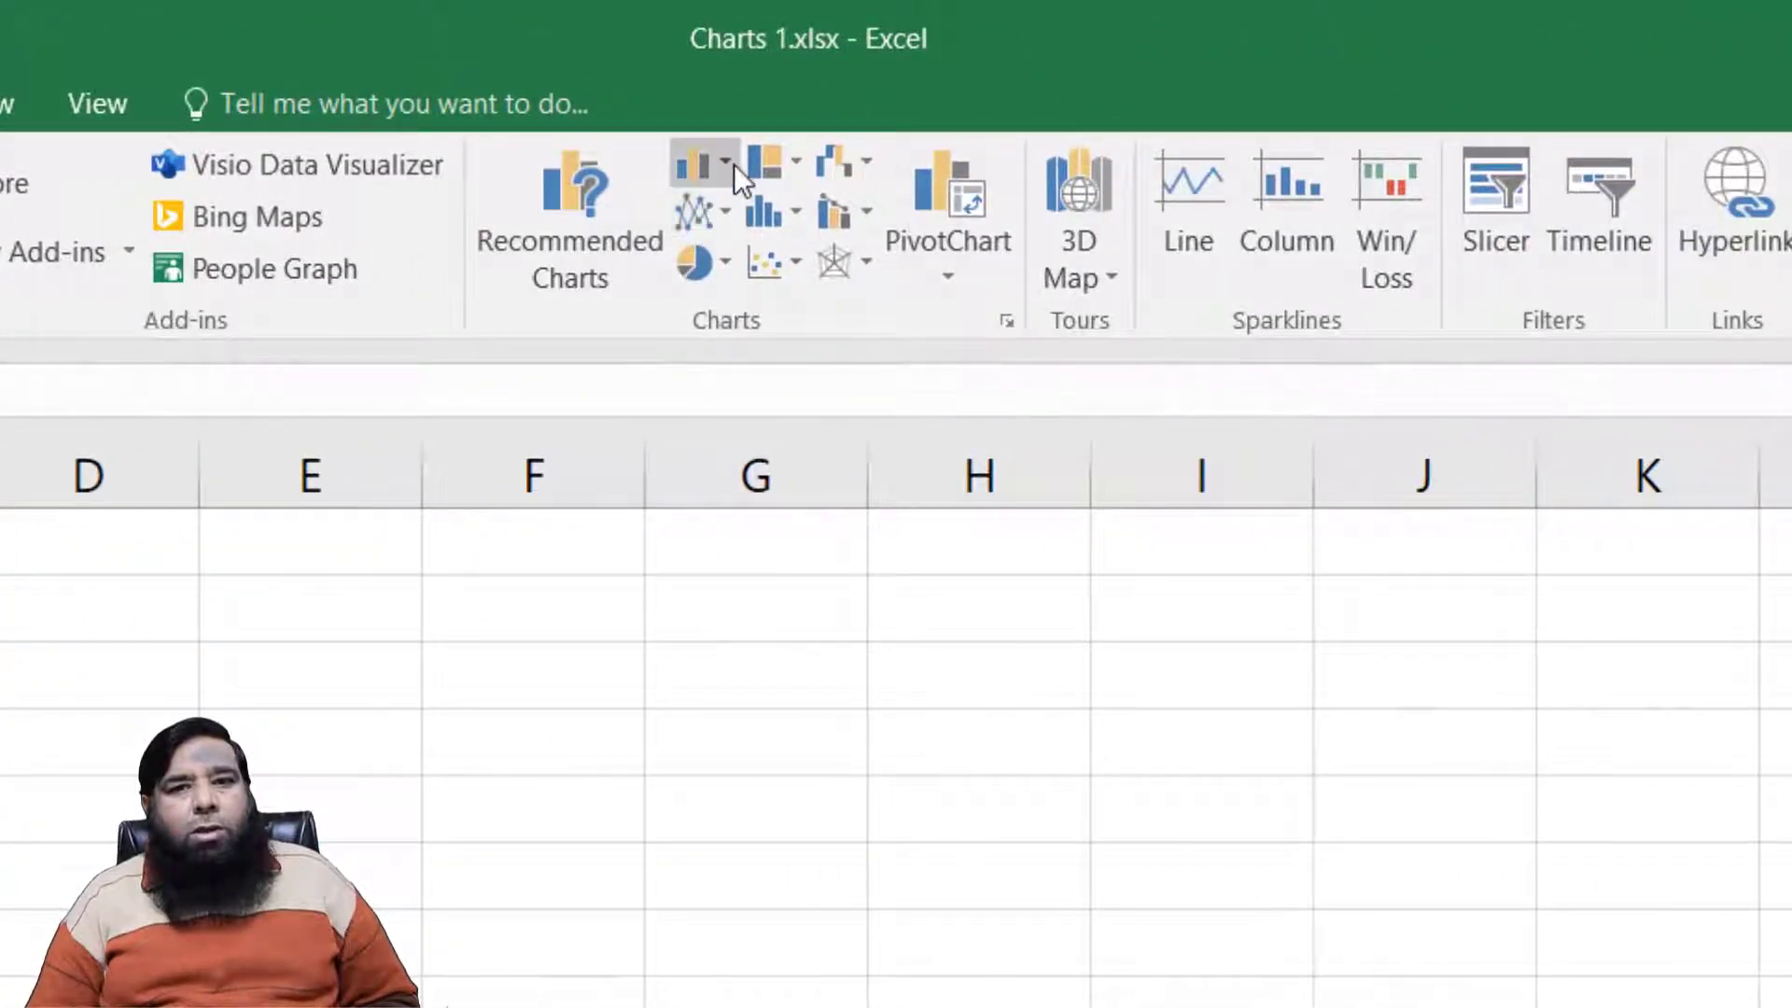
left_click(734, 164)
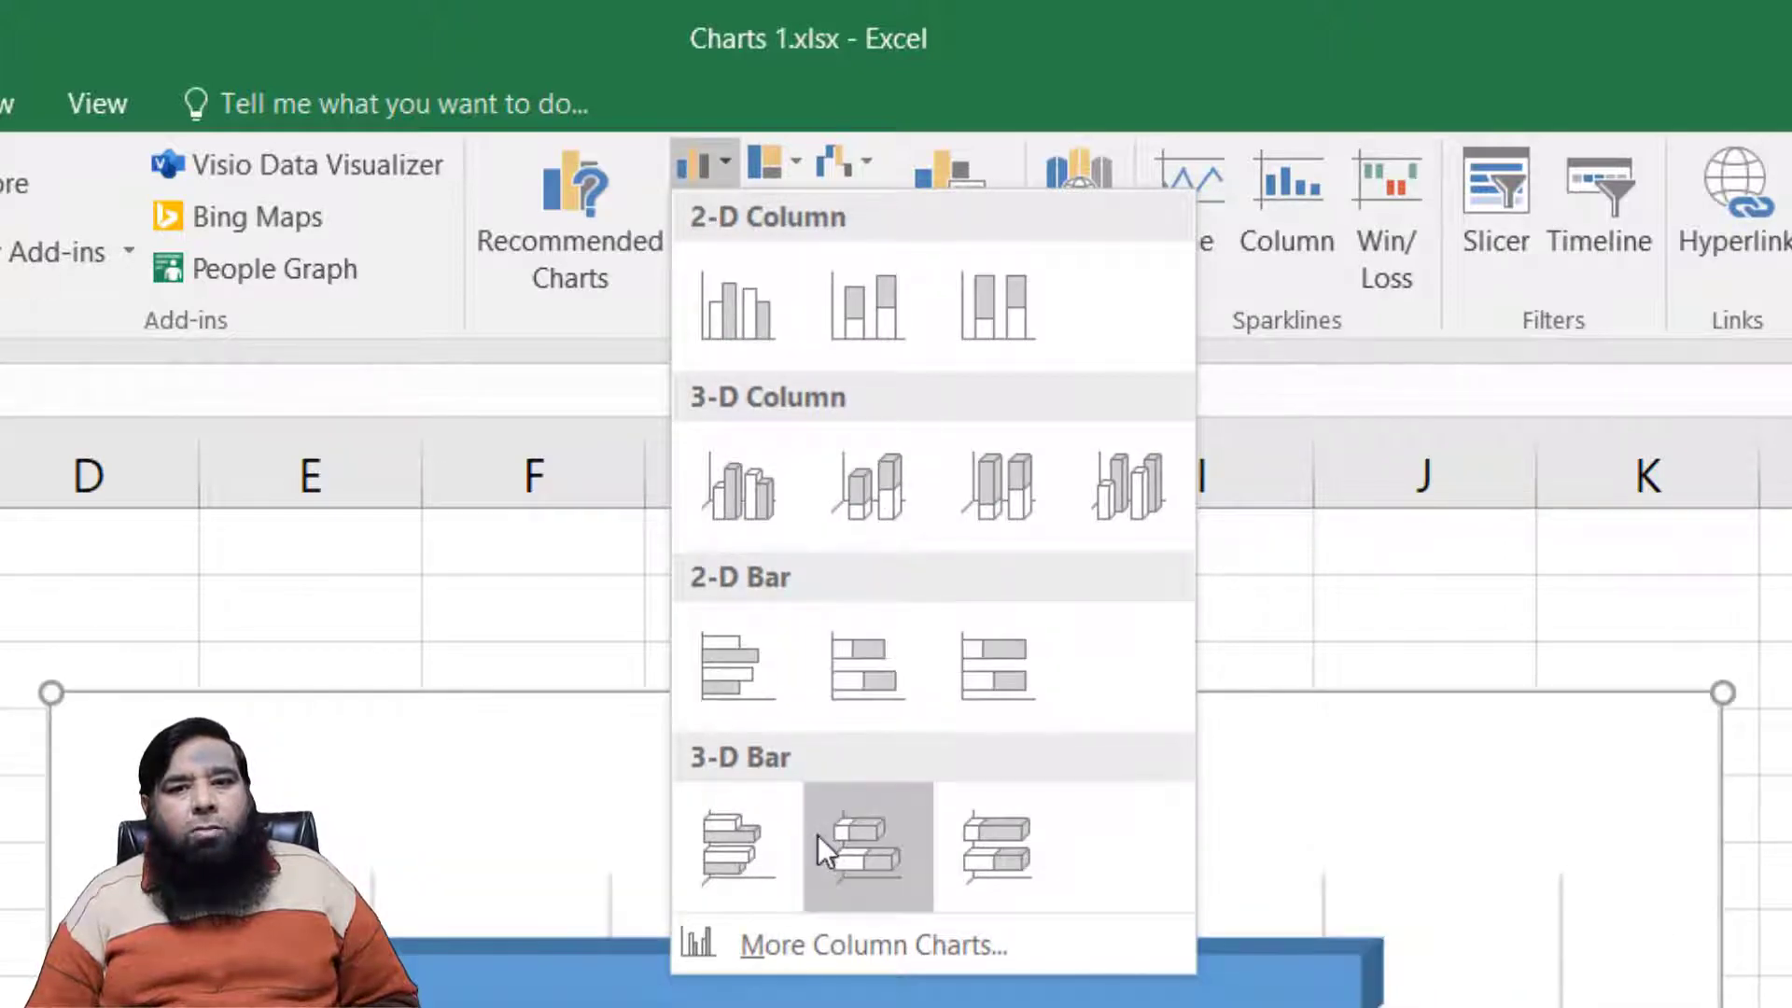
left_click(435, 333)
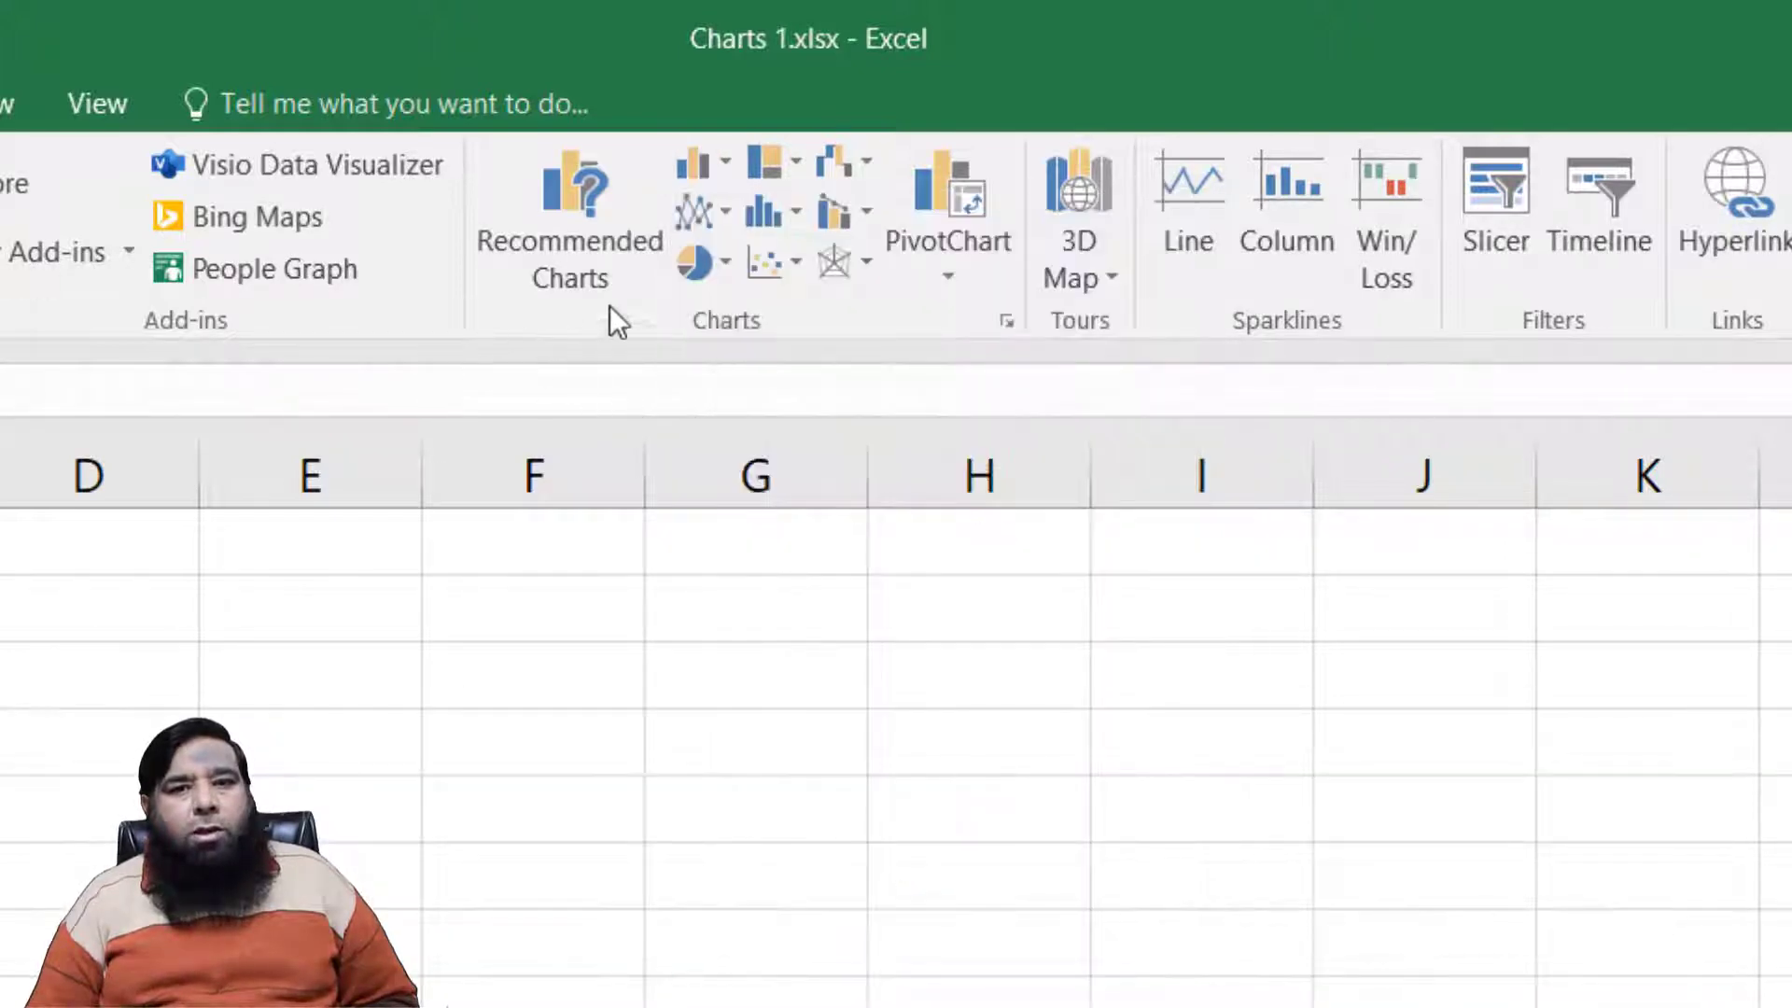
left_click(719, 224)
left_click(720, 267)
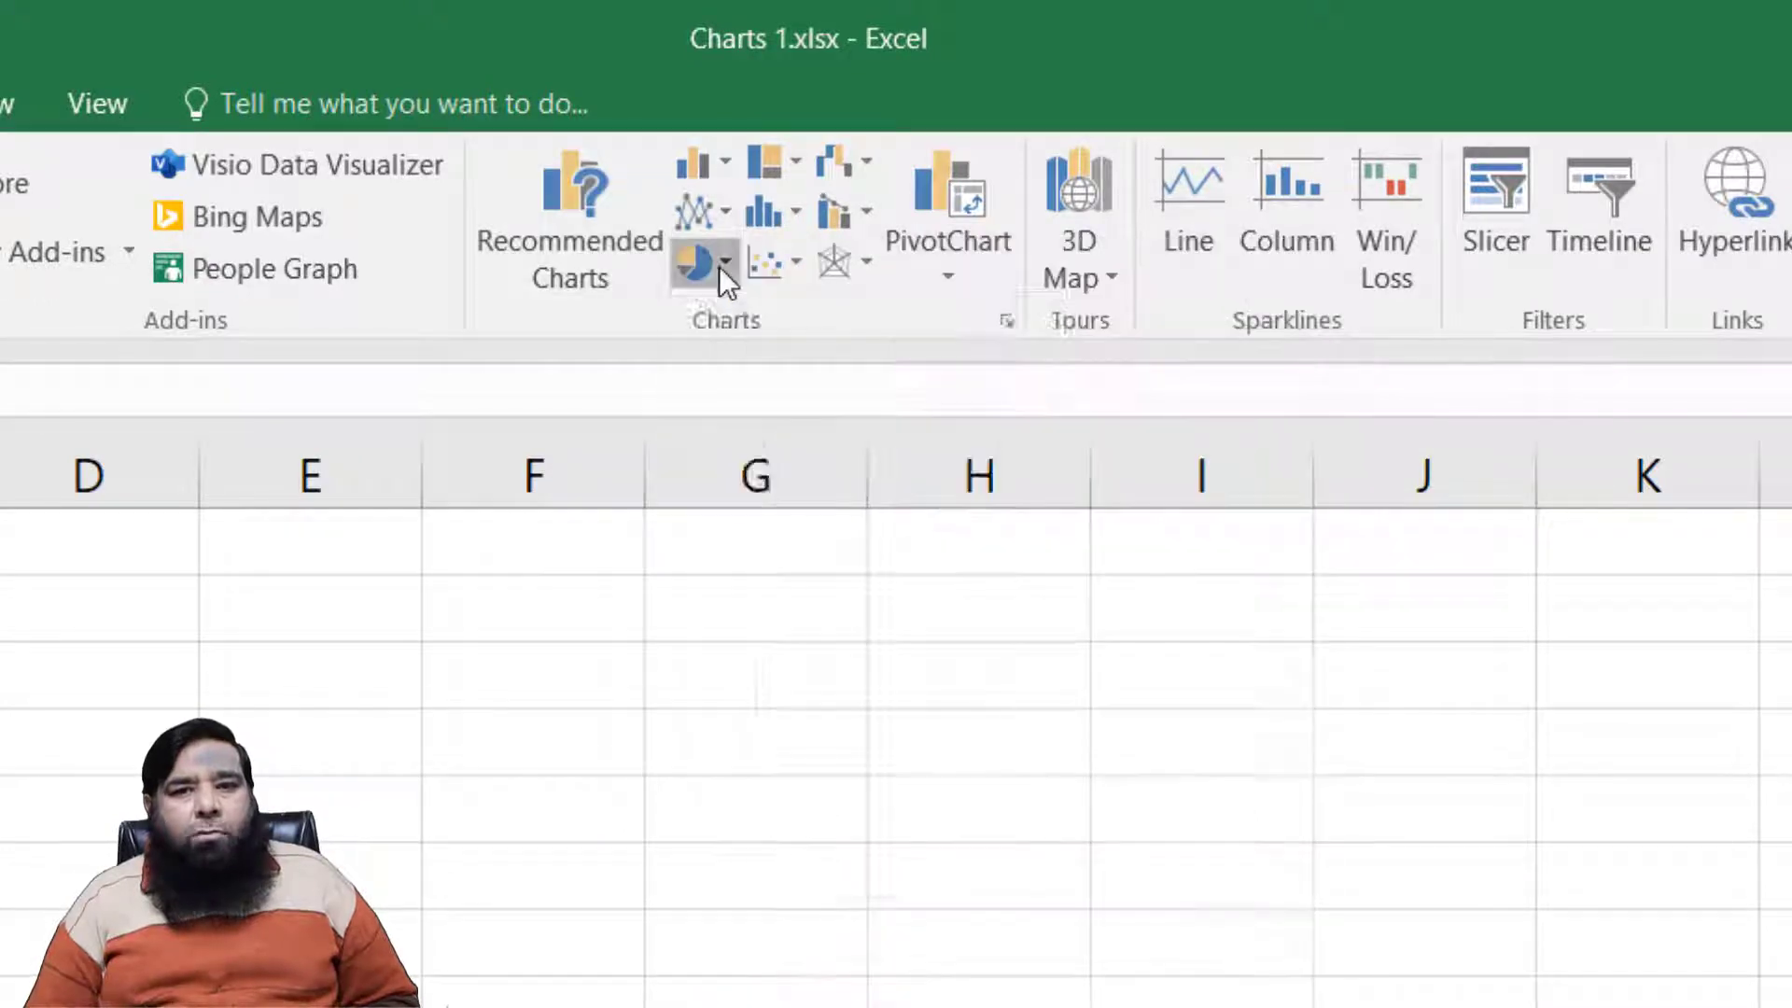
left_click(721, 266)
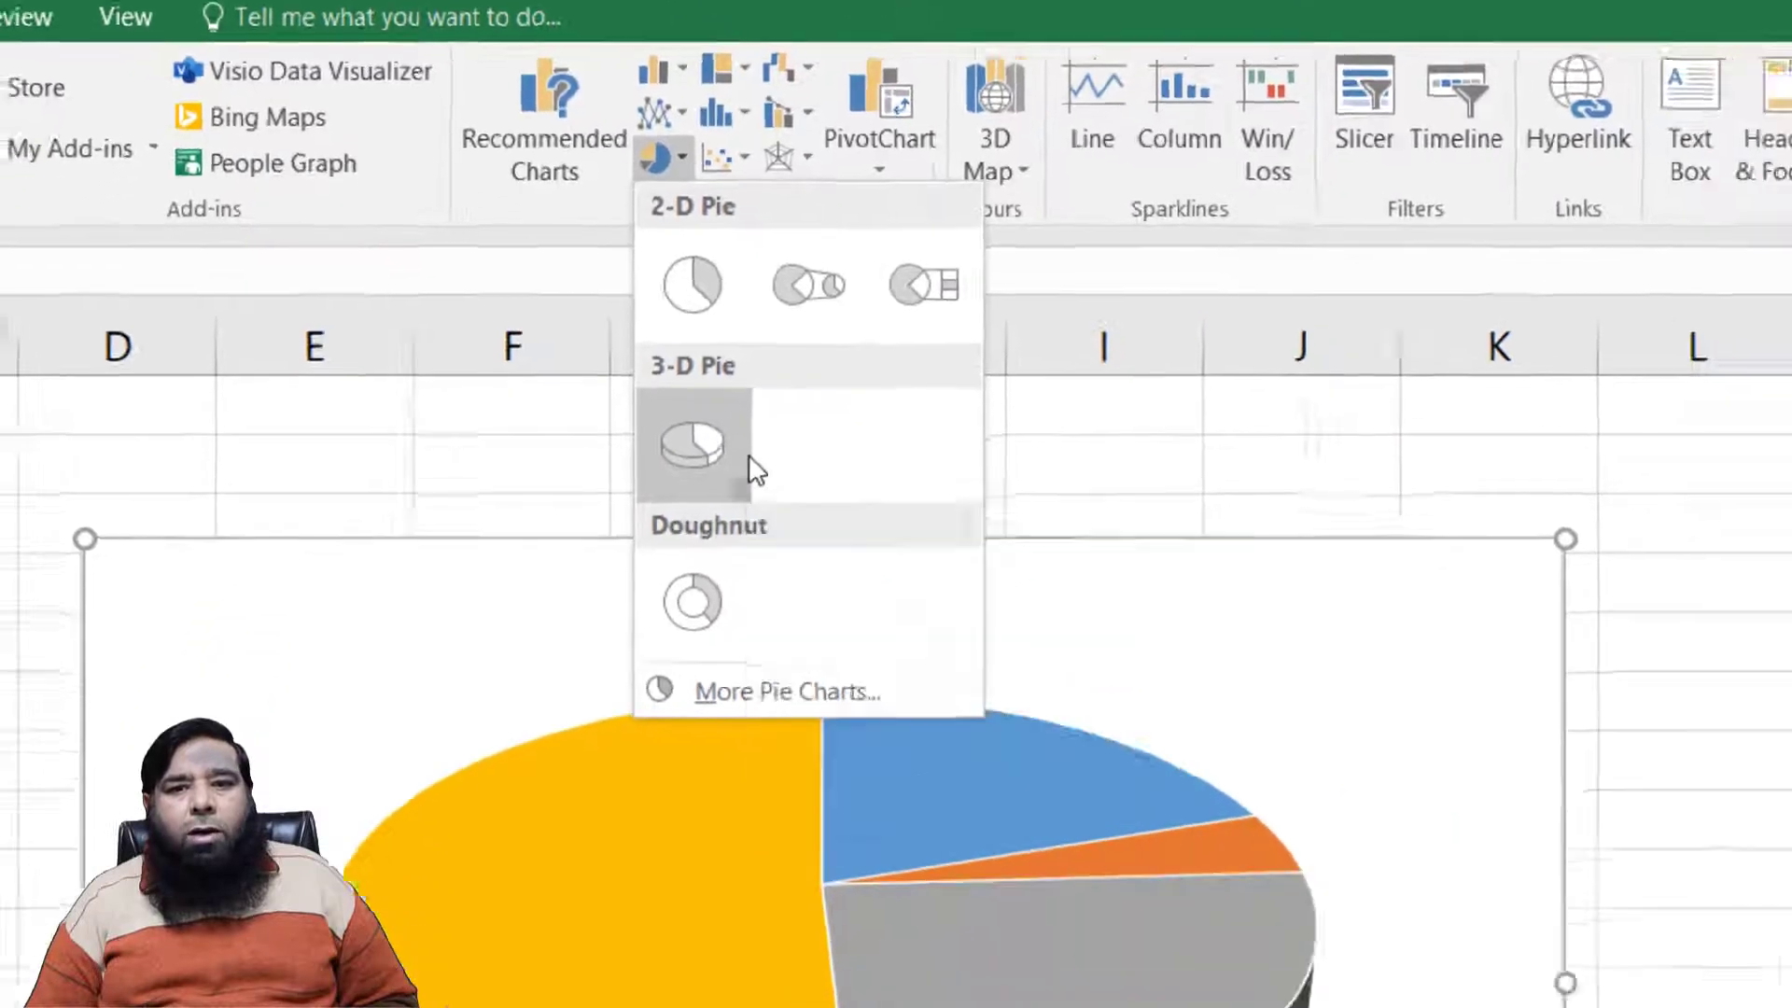
left_click(796, 608)
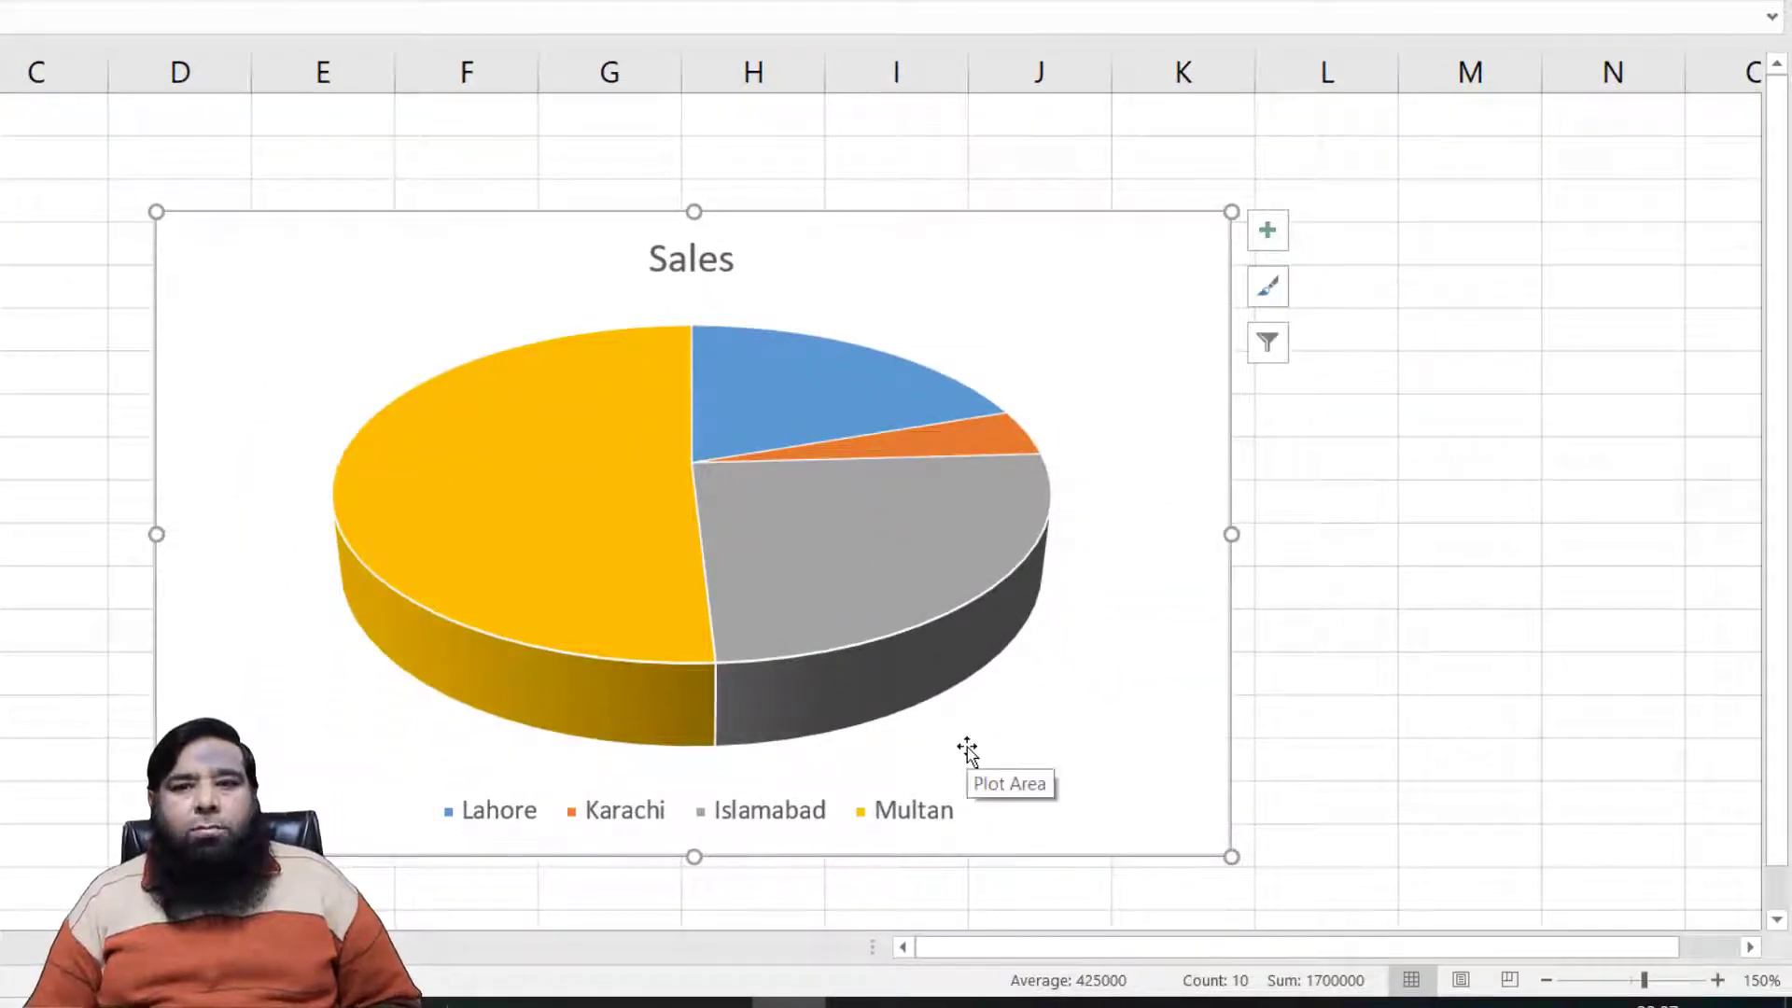
Add data labels to the pie chart
left_click(1266, 230)
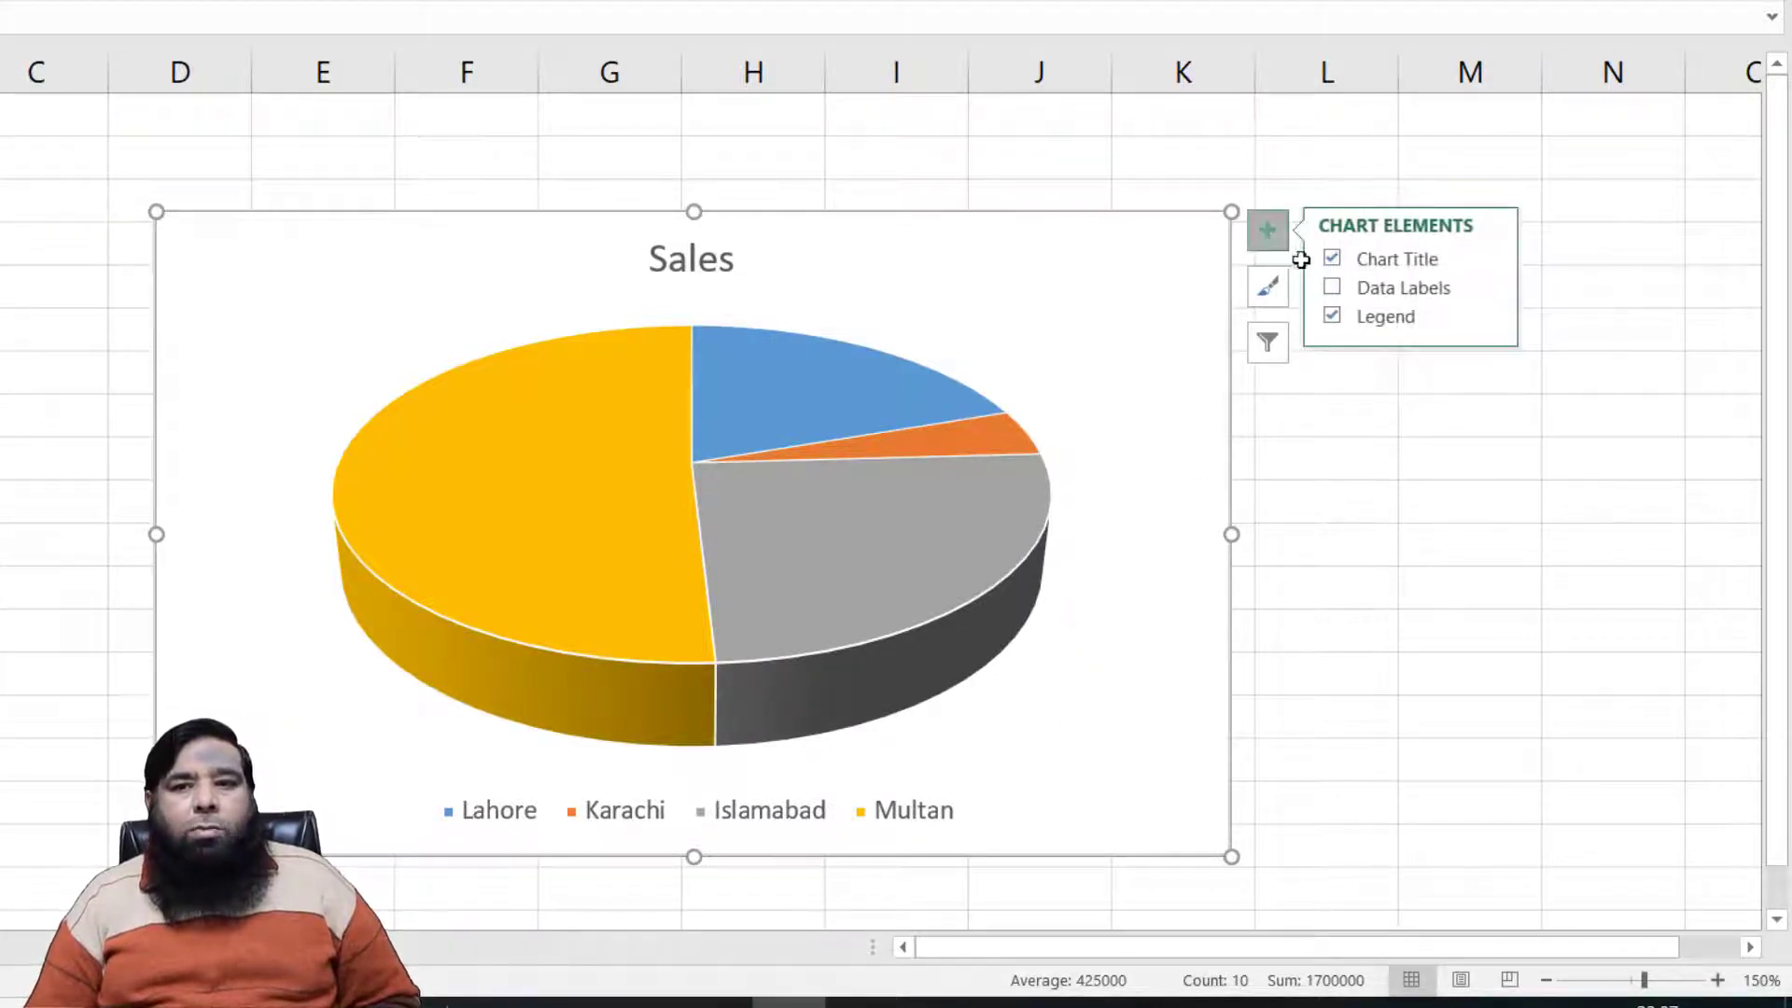
left_click(1333, 290)
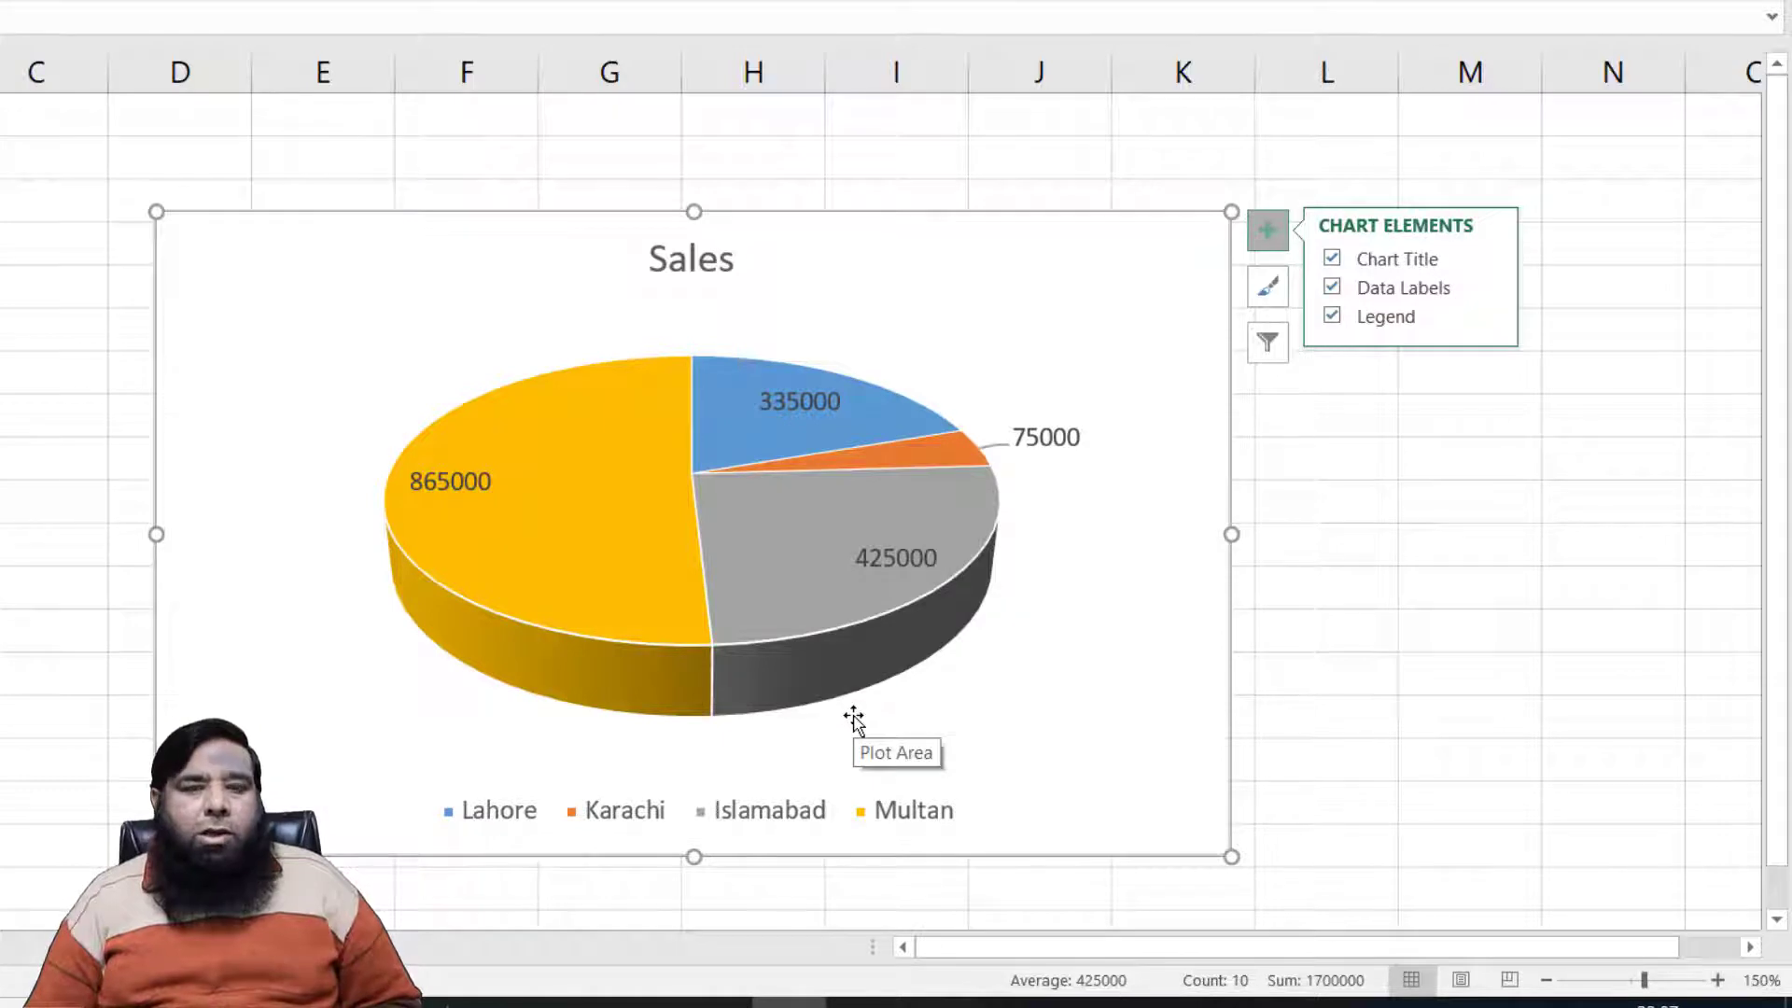
mouse_move(786, 702)
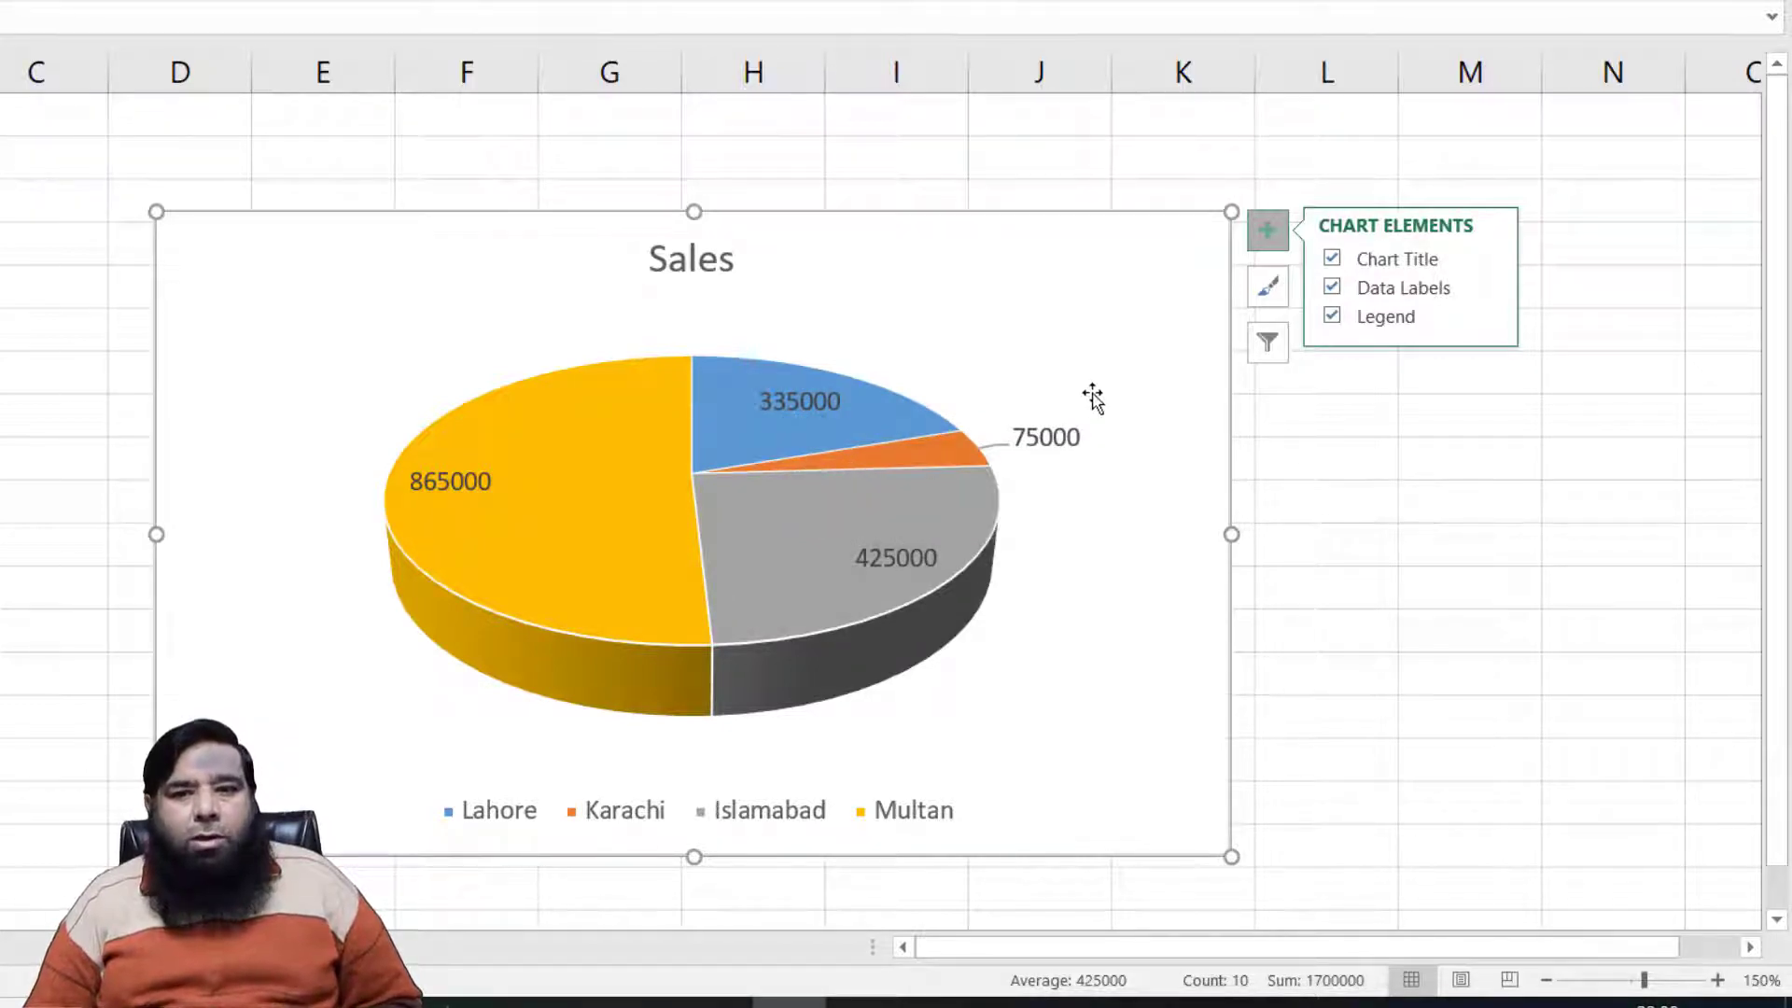
Set the angle of the first slice to 20° and the point explosion of the Lahore slice to 34%
left_click(1094, 399)
double_click(1094, 398)
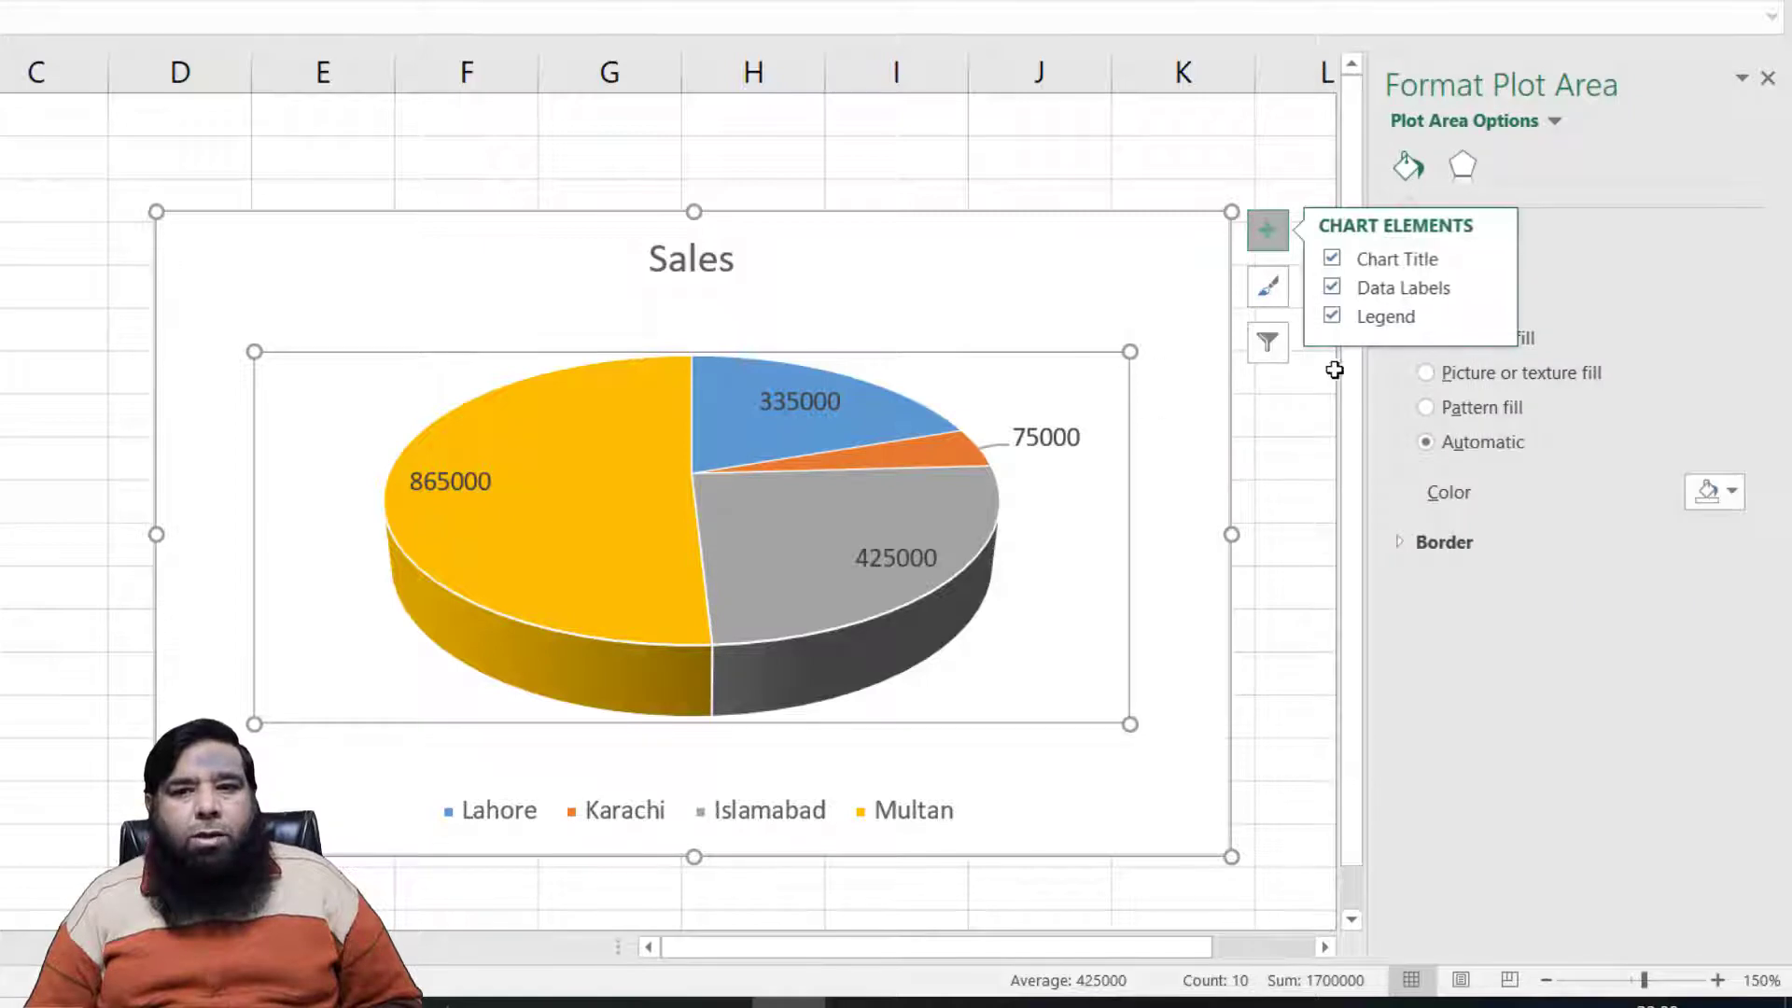
left_click(852, 416)
left_click(852, 415)
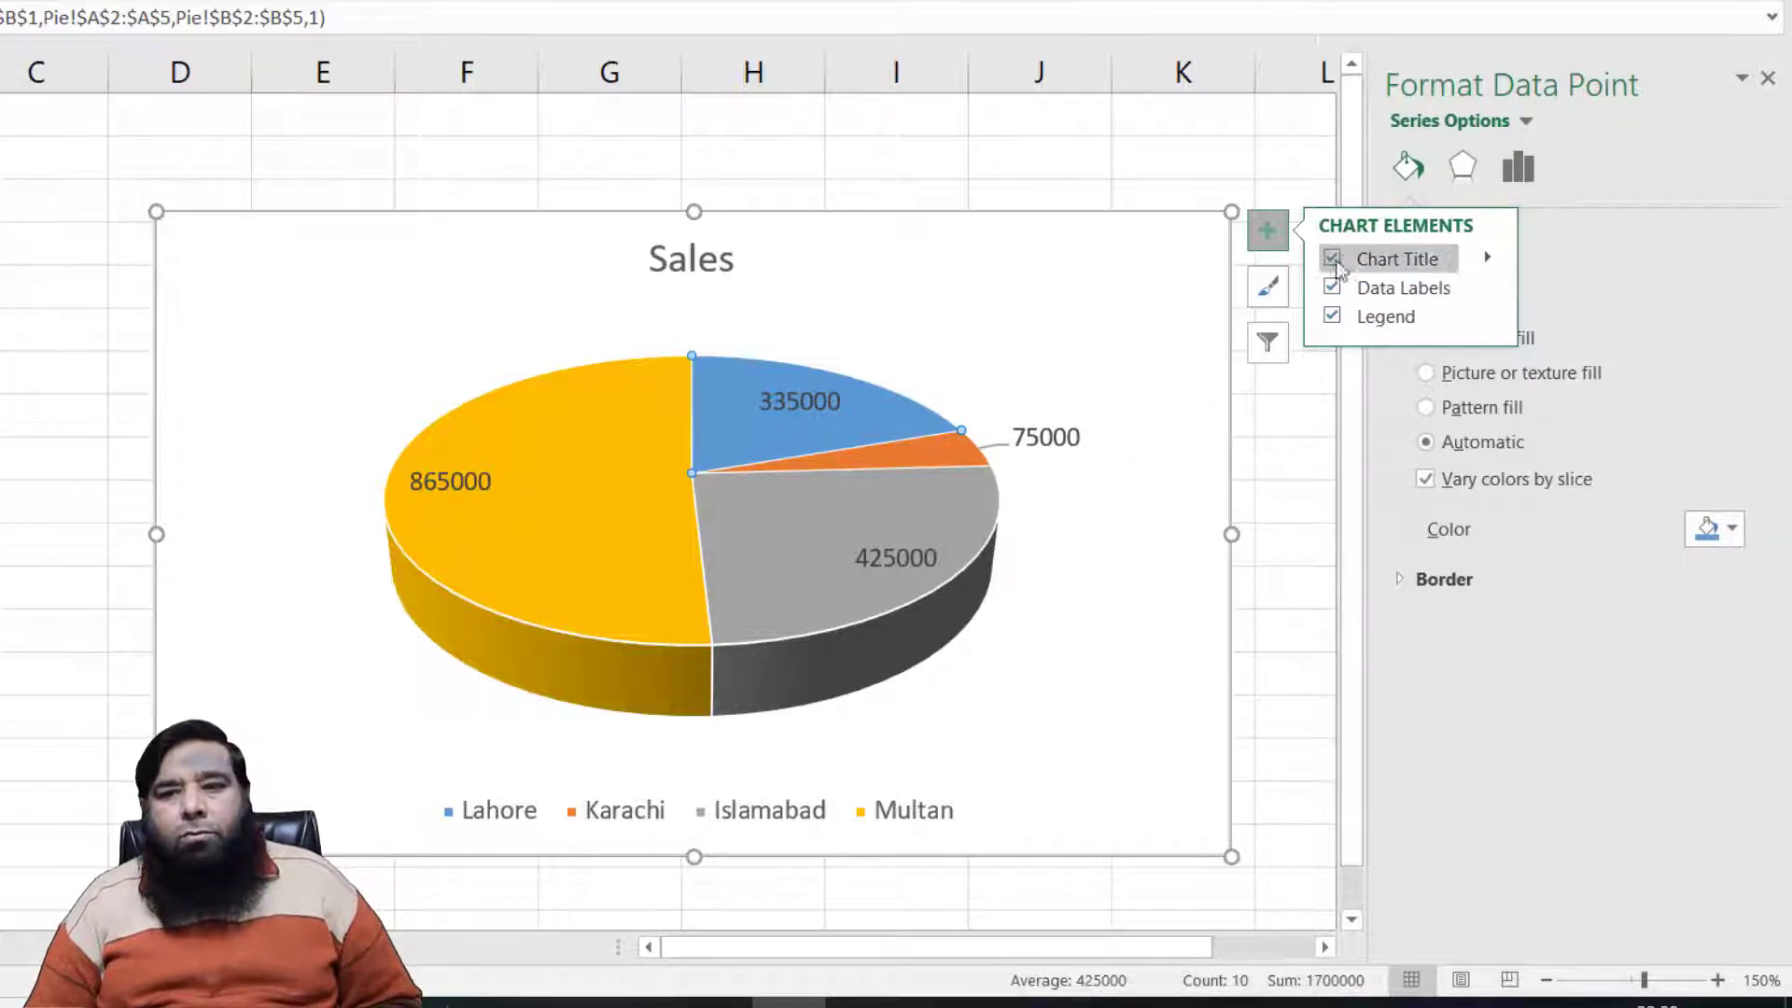
left_click(1268, 230)
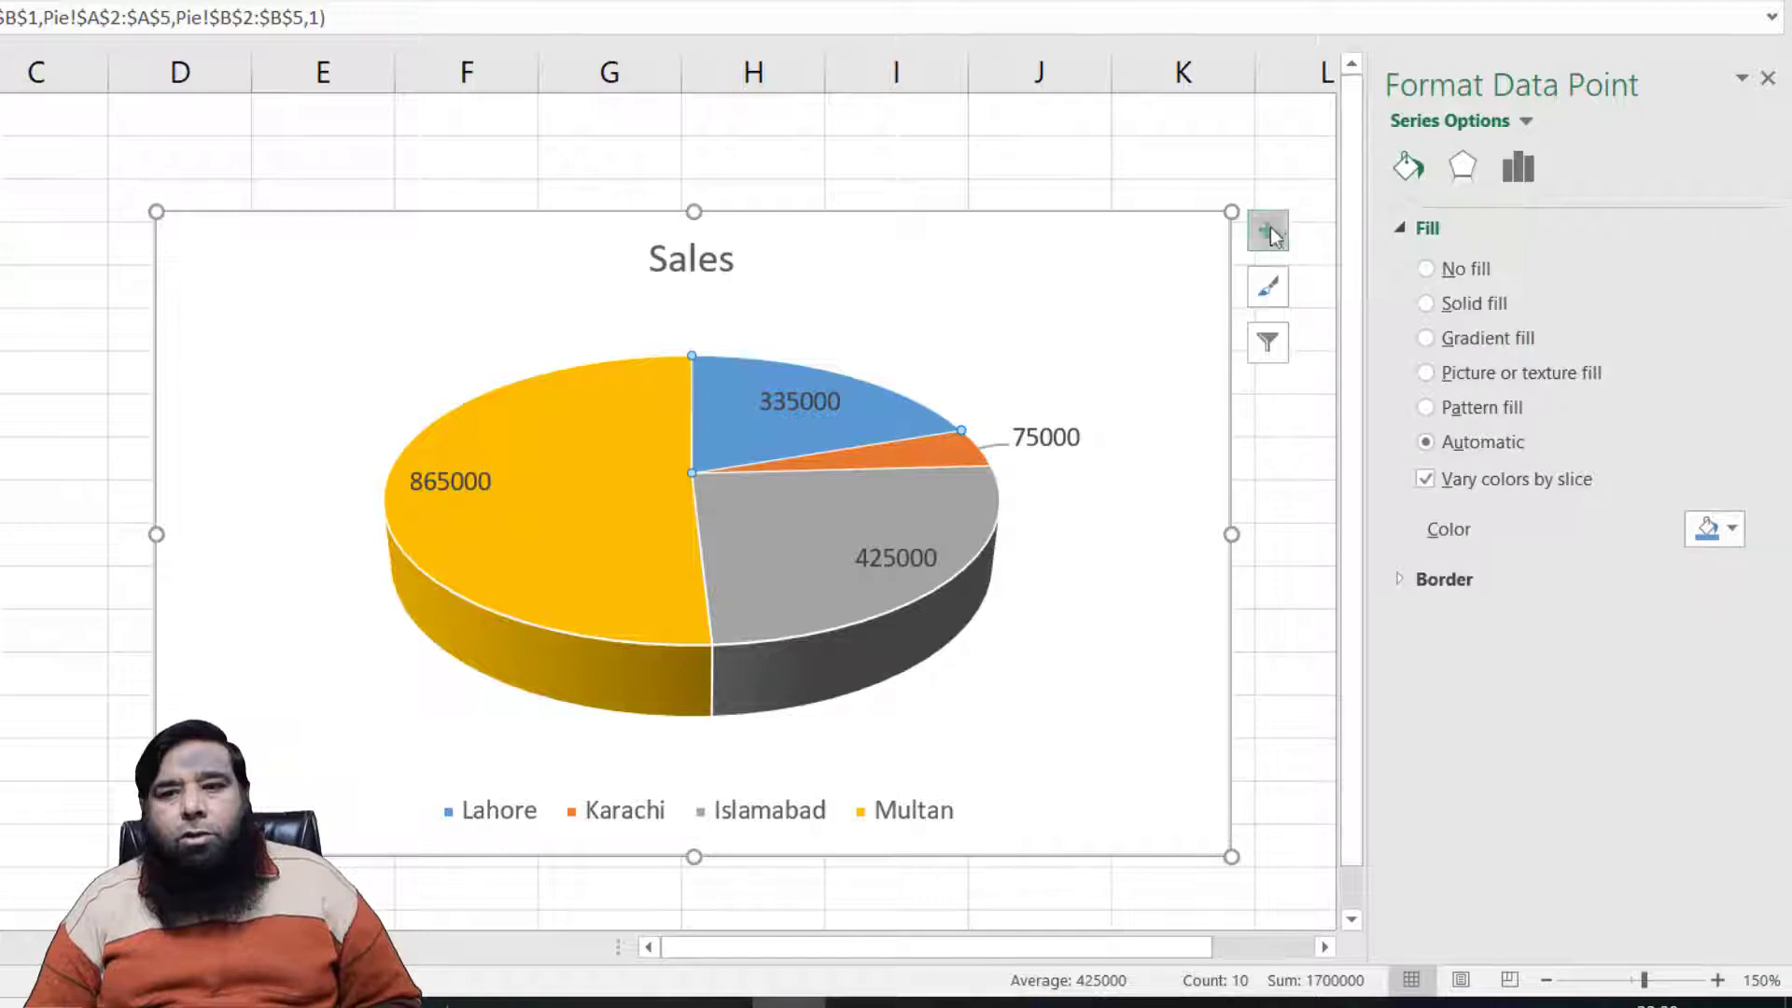
left_click(1520, 170)
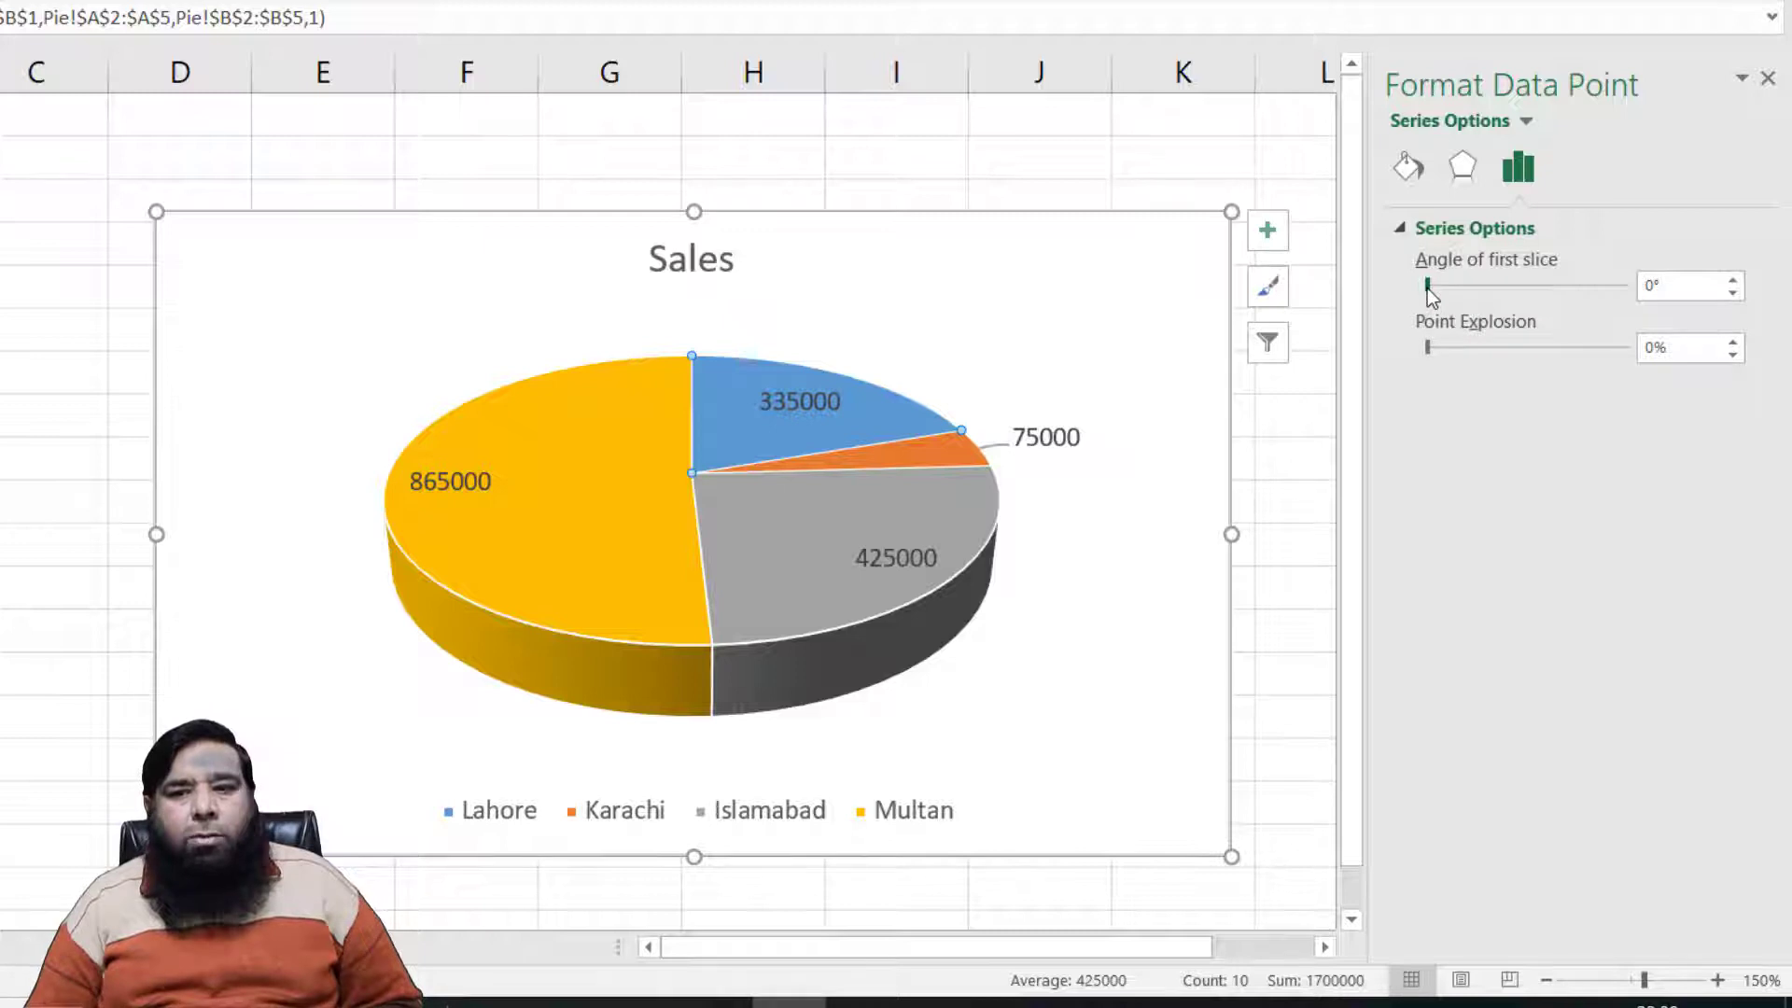
mouse_move(1427, 287)
left_mouse_down()
mouse_move(1532, 283)
mouse_move(1438, 288)
left_mouse_up()
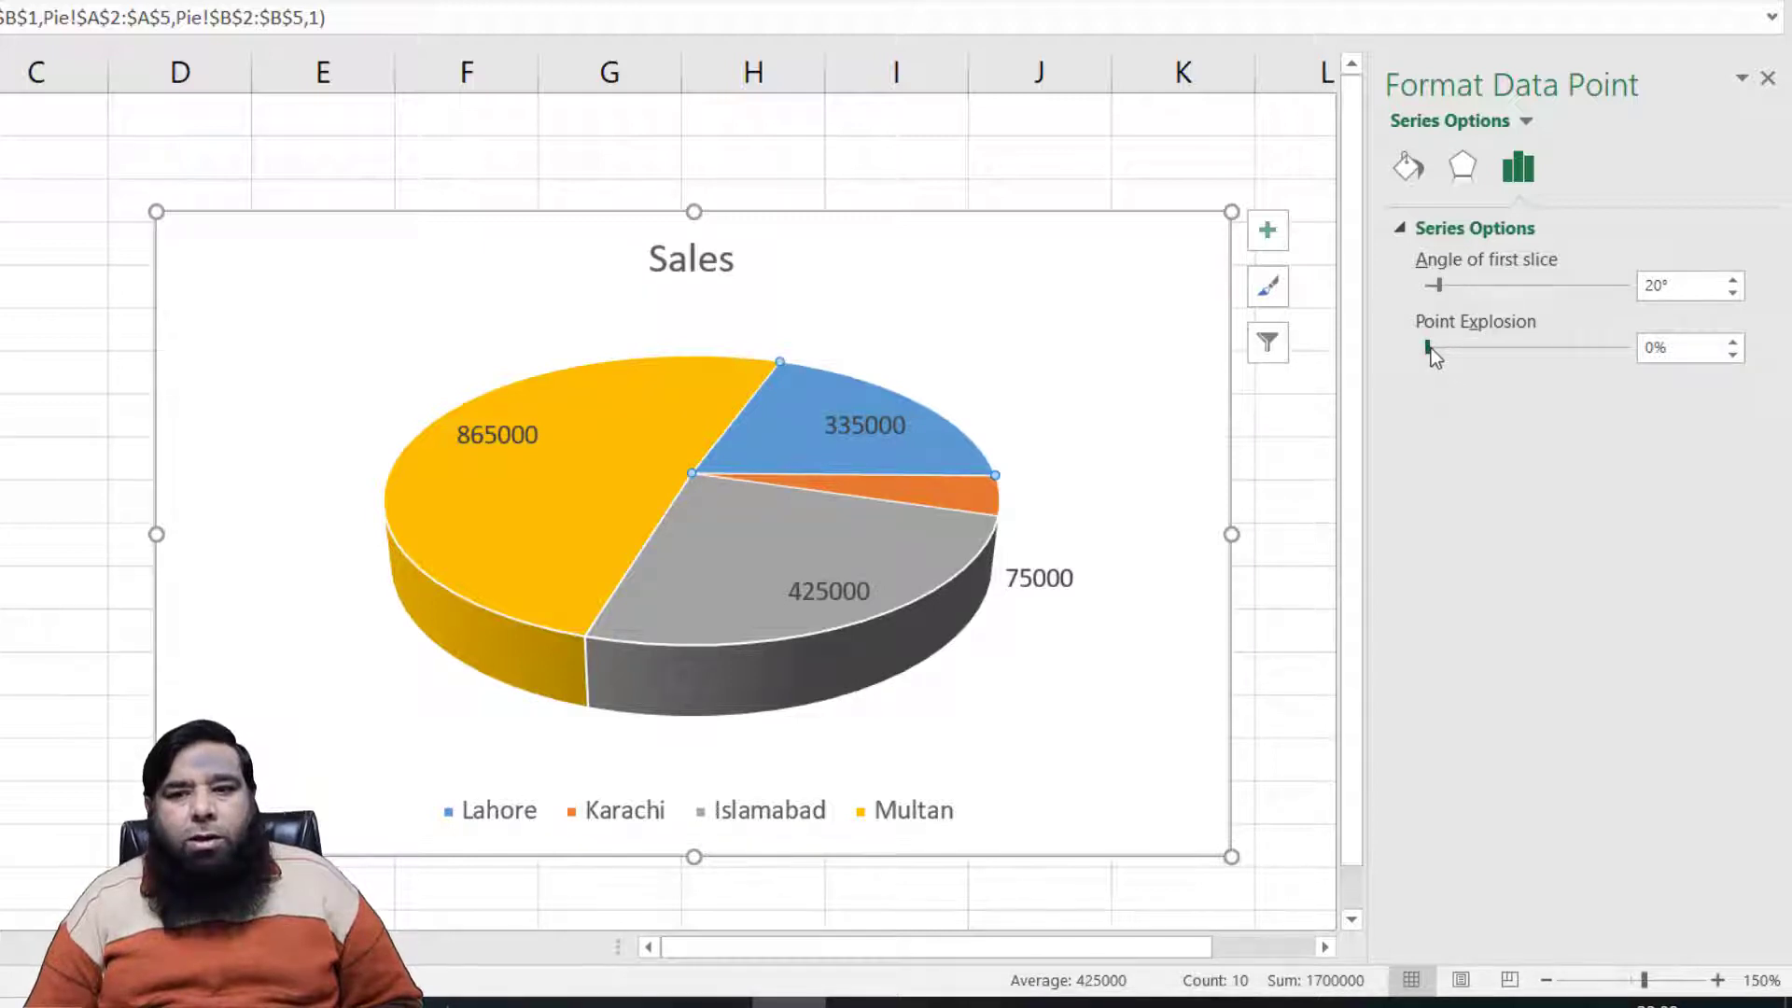
left_click_drag(1431, 349, 1445, 345)
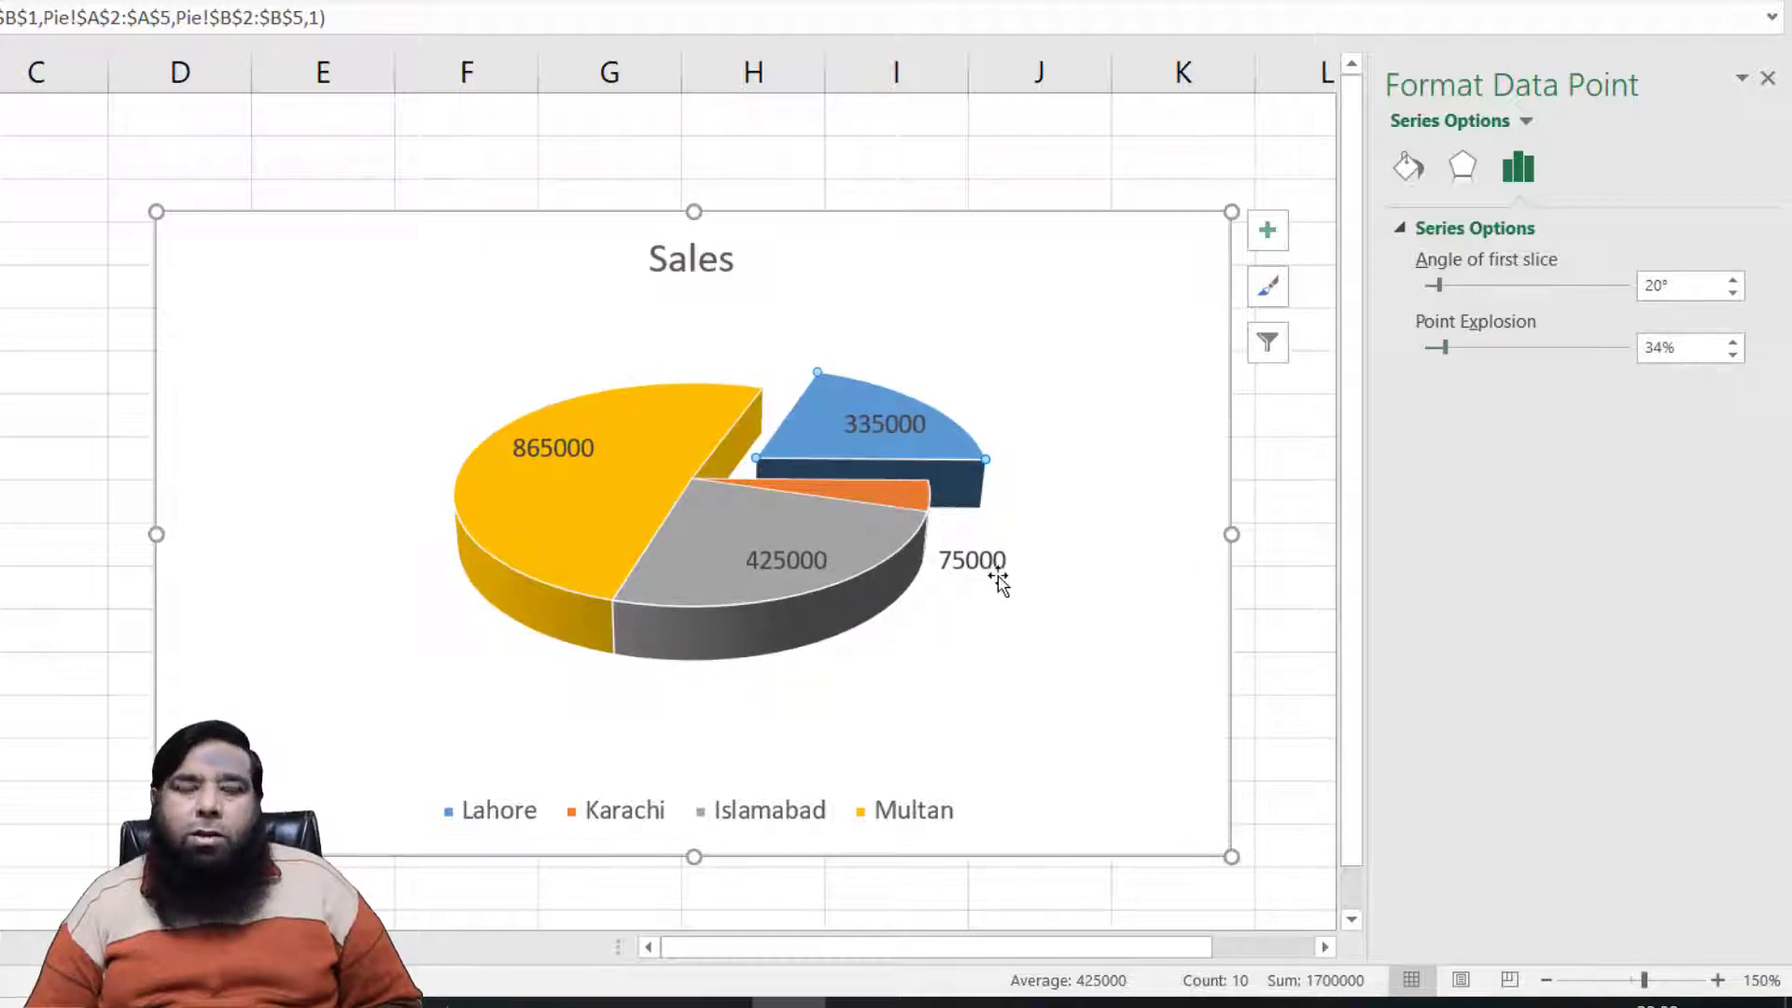
left_click(1133, 581)
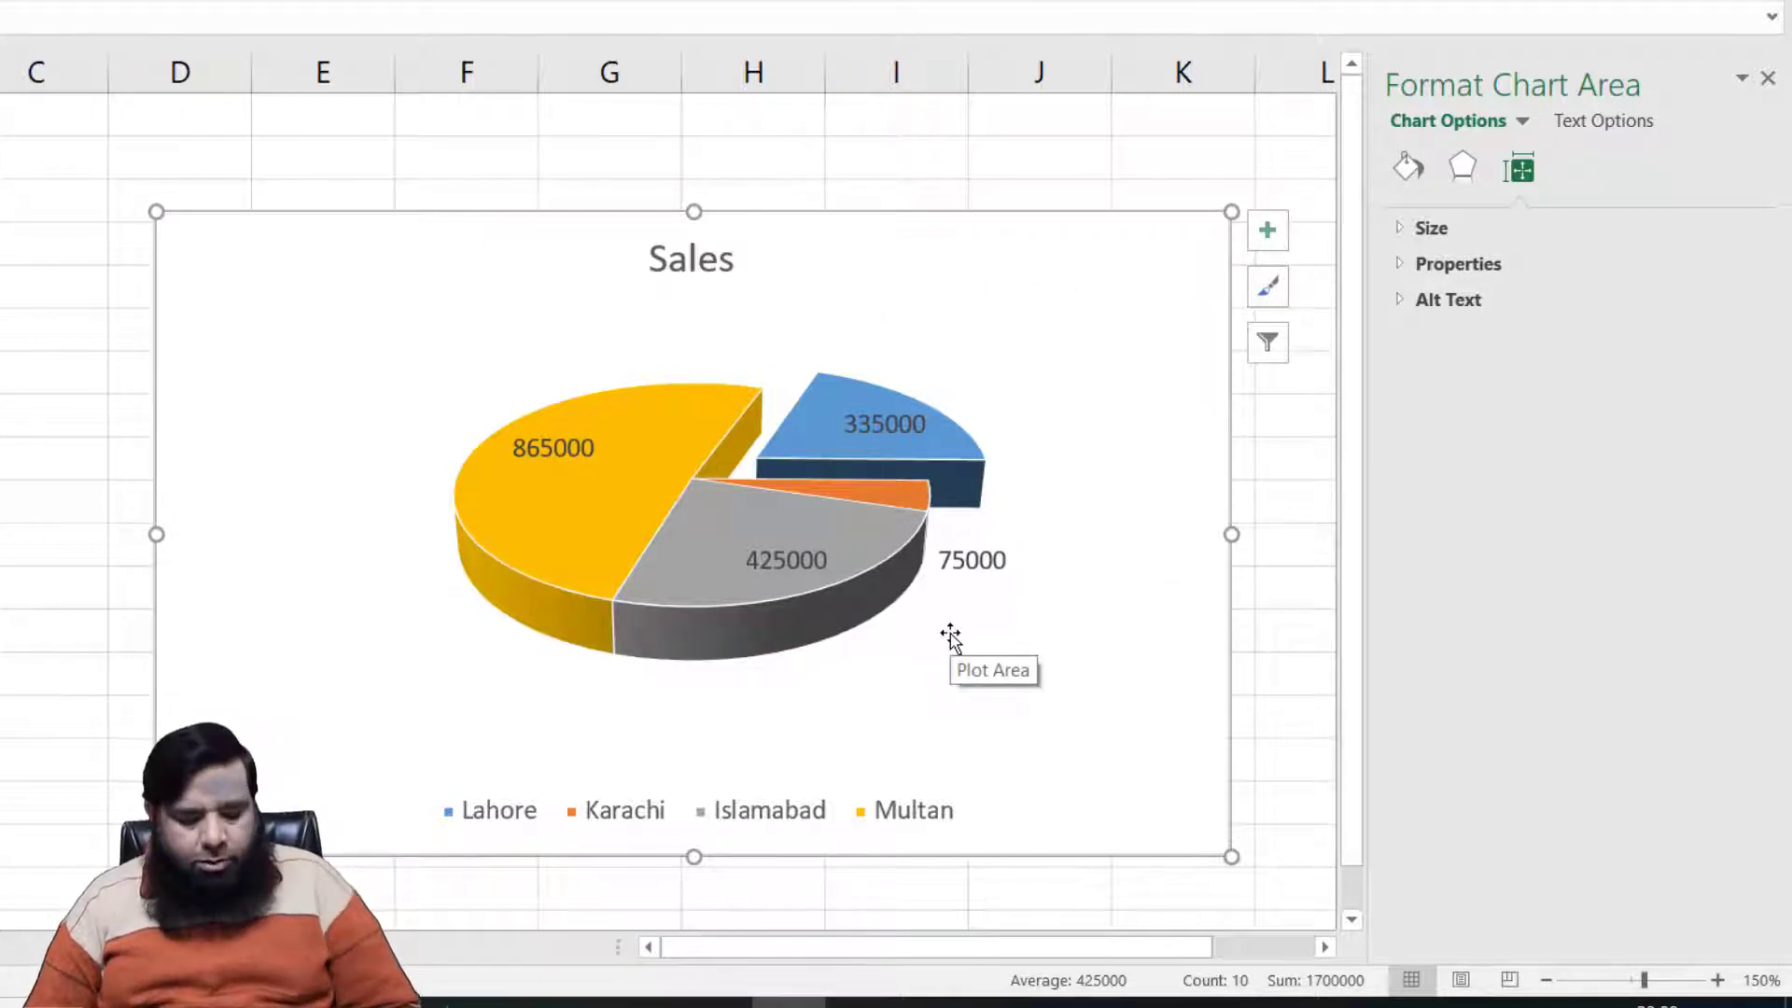
Undo the Lahore slice's explosion and the rotation of the pie
key("ctrl+z")
key("ctrl+z")
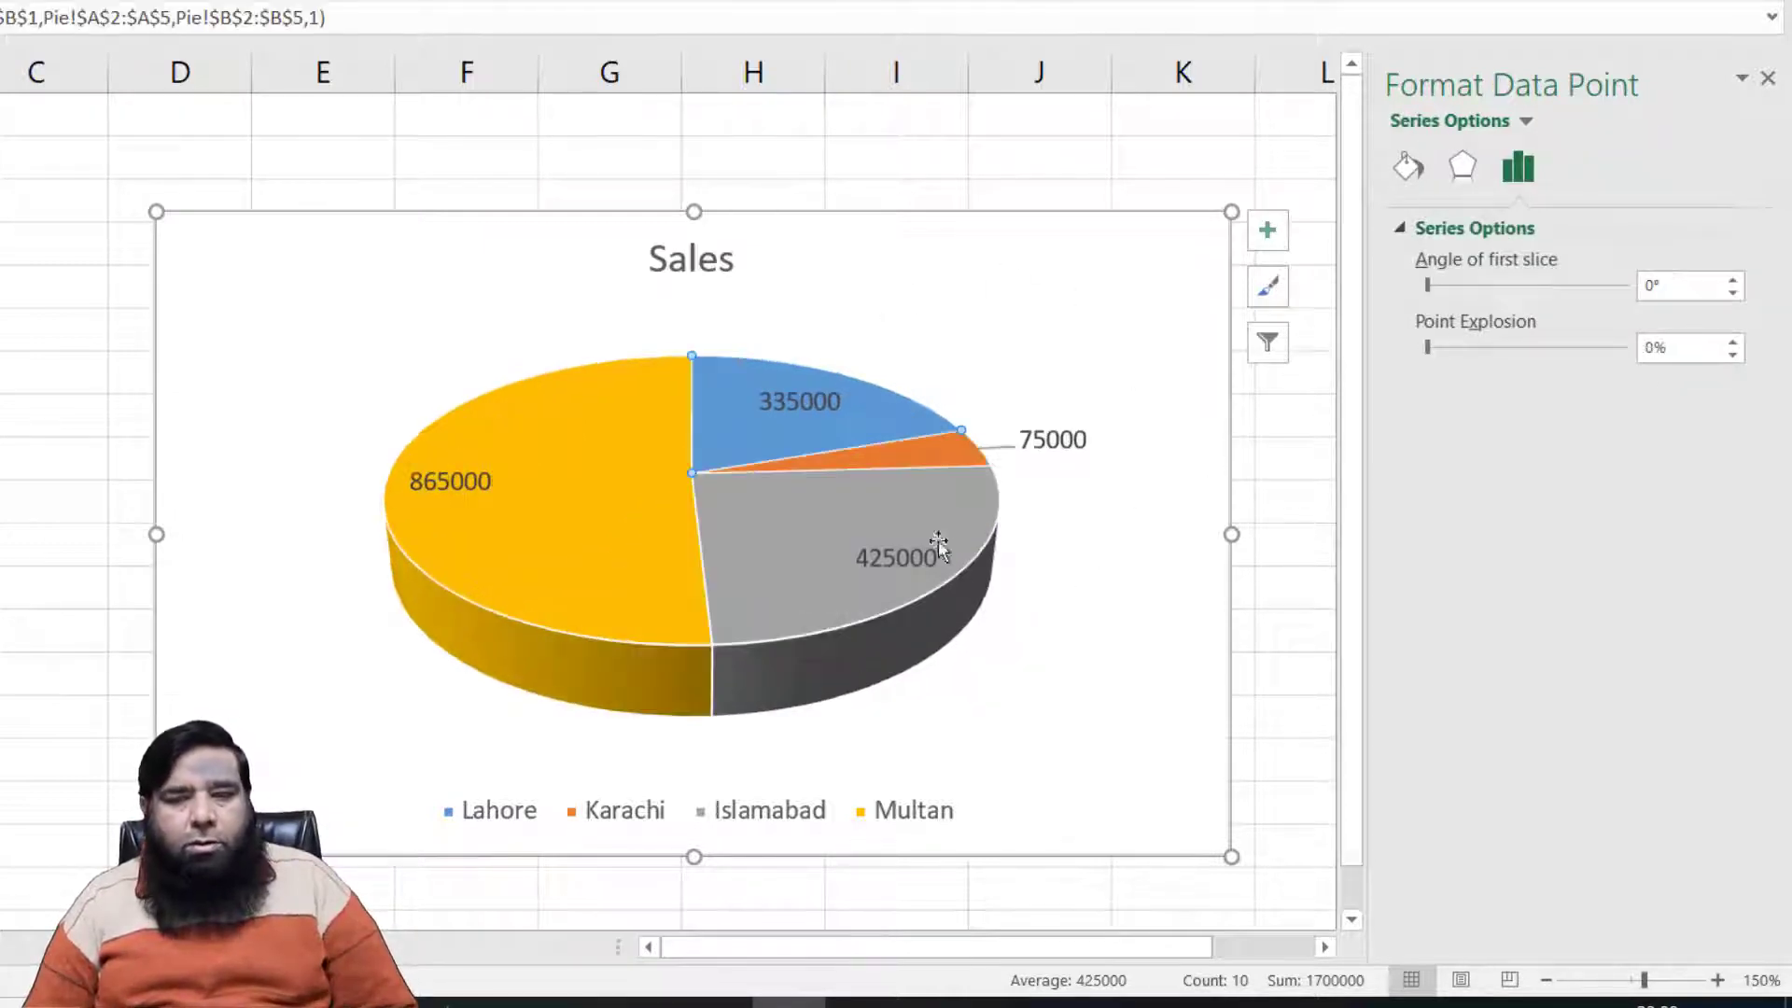
left_click(1080, 642)
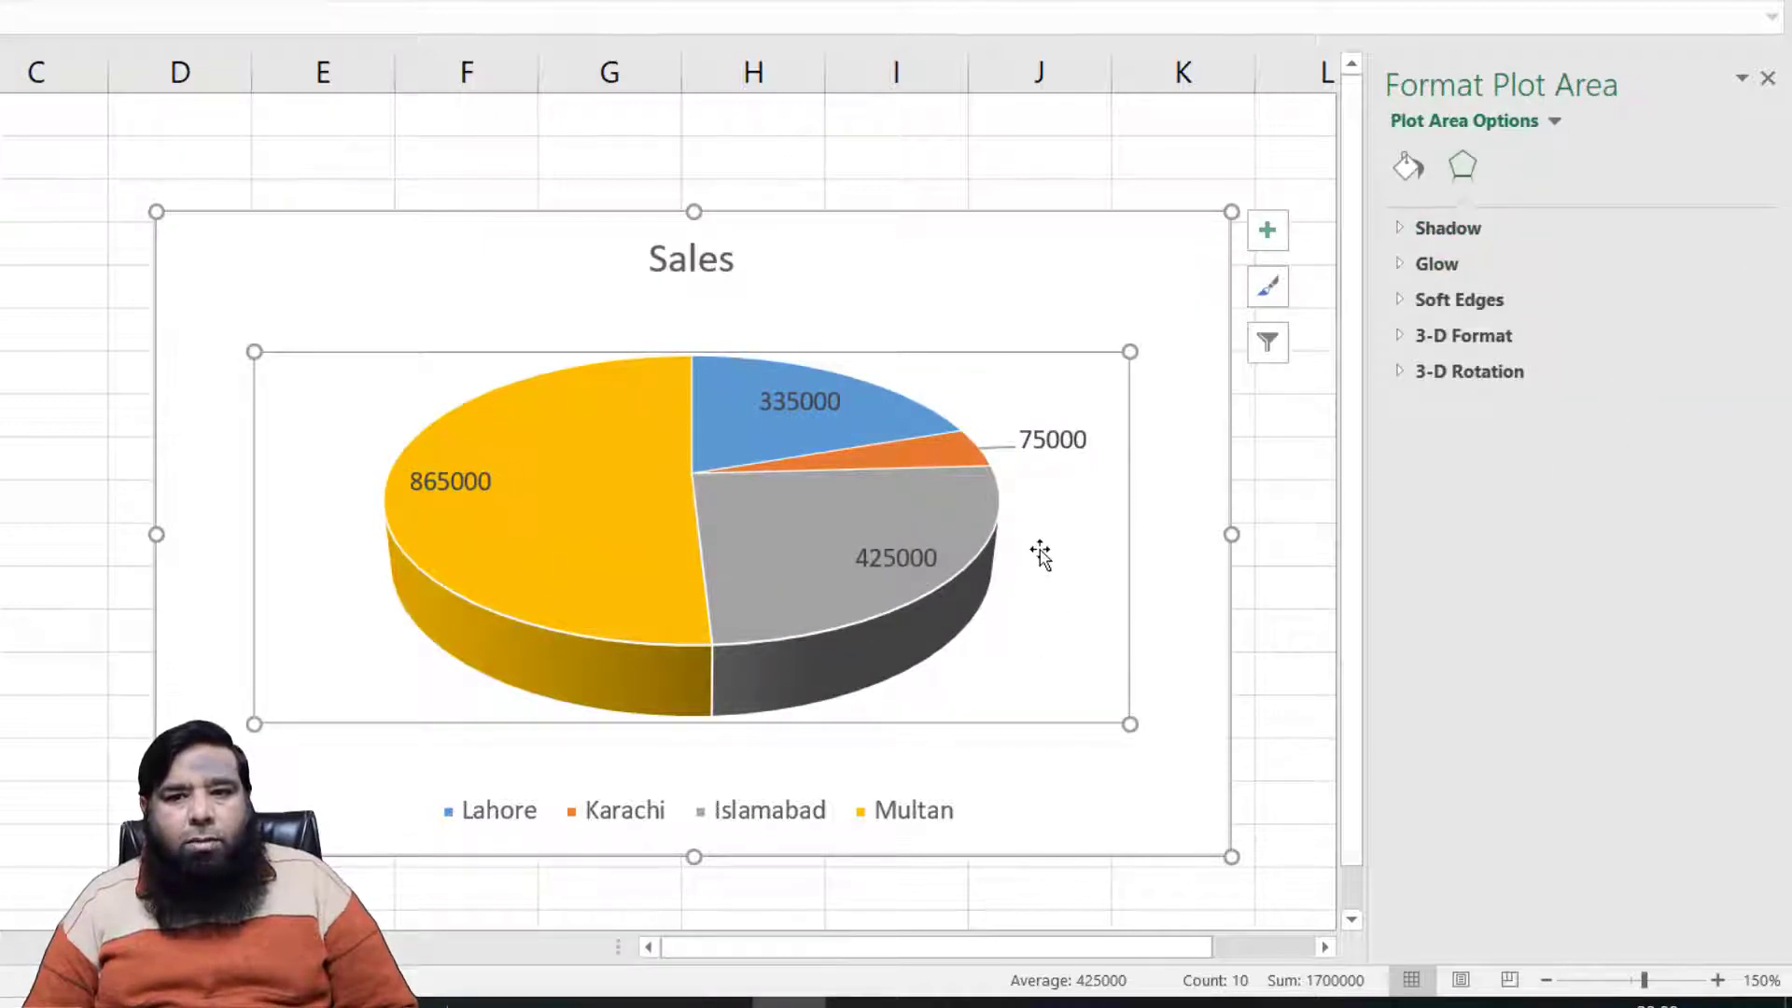
Explode all slices of the pie series by 60%
left_click(834, 566)
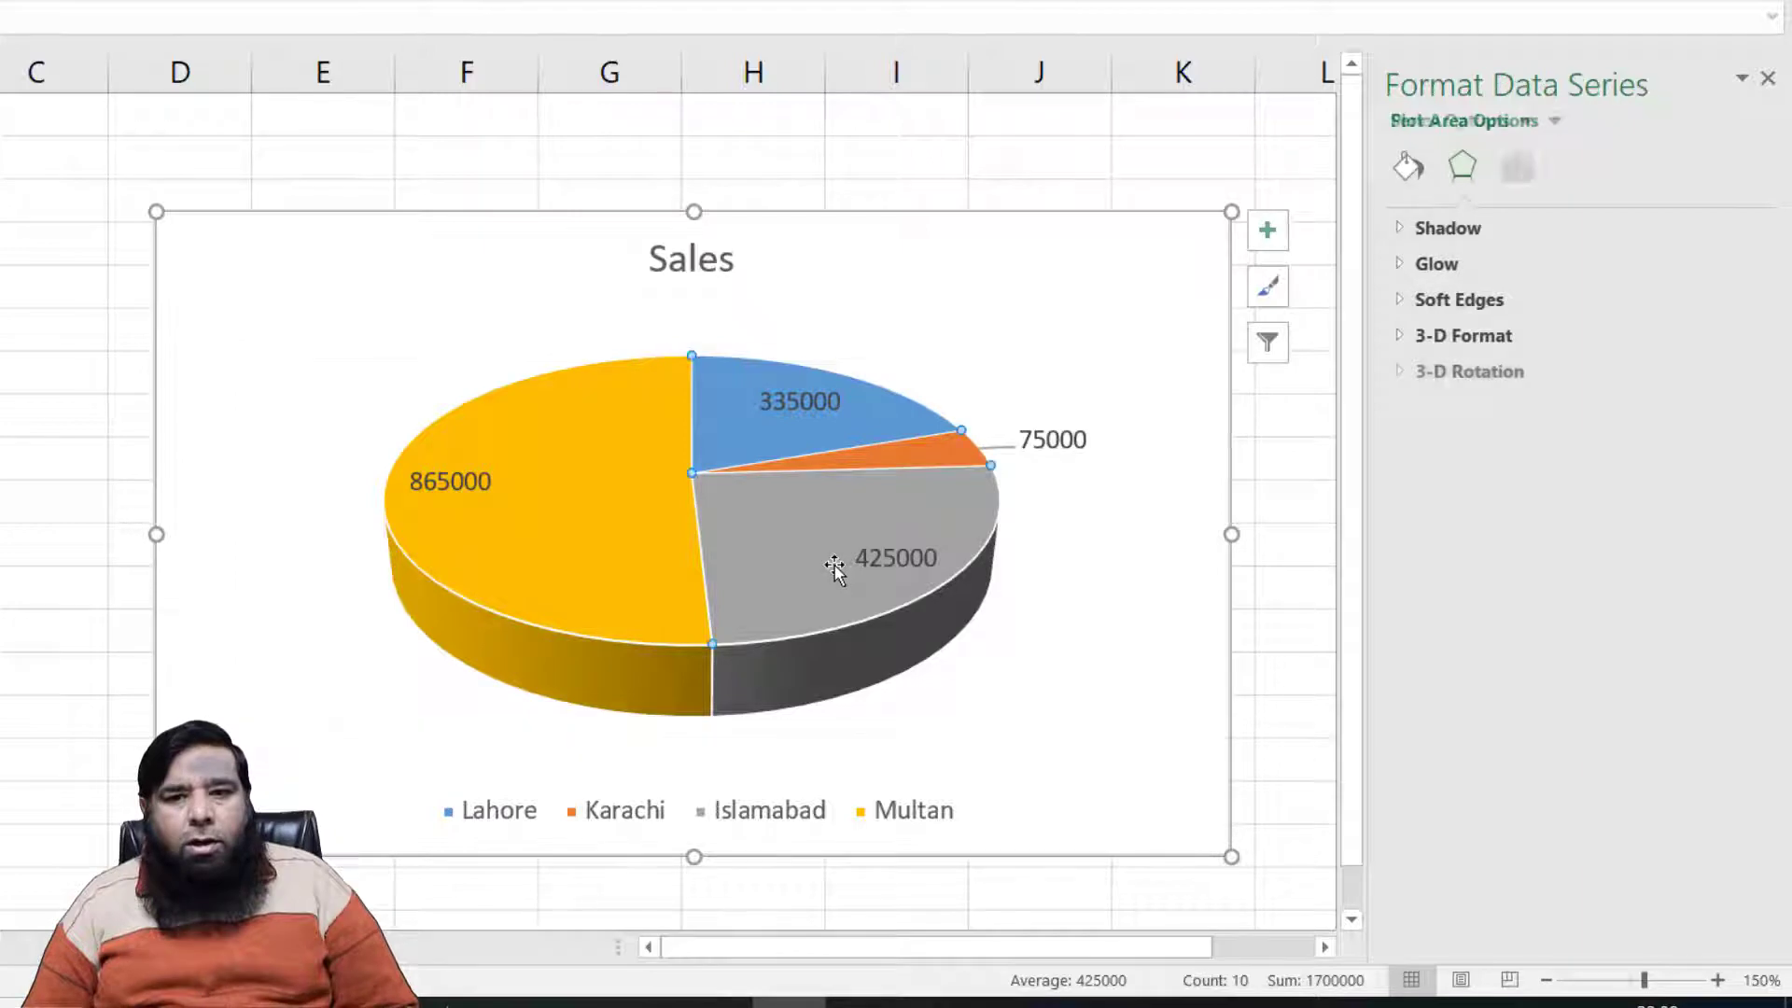
left_click(1529, 174)
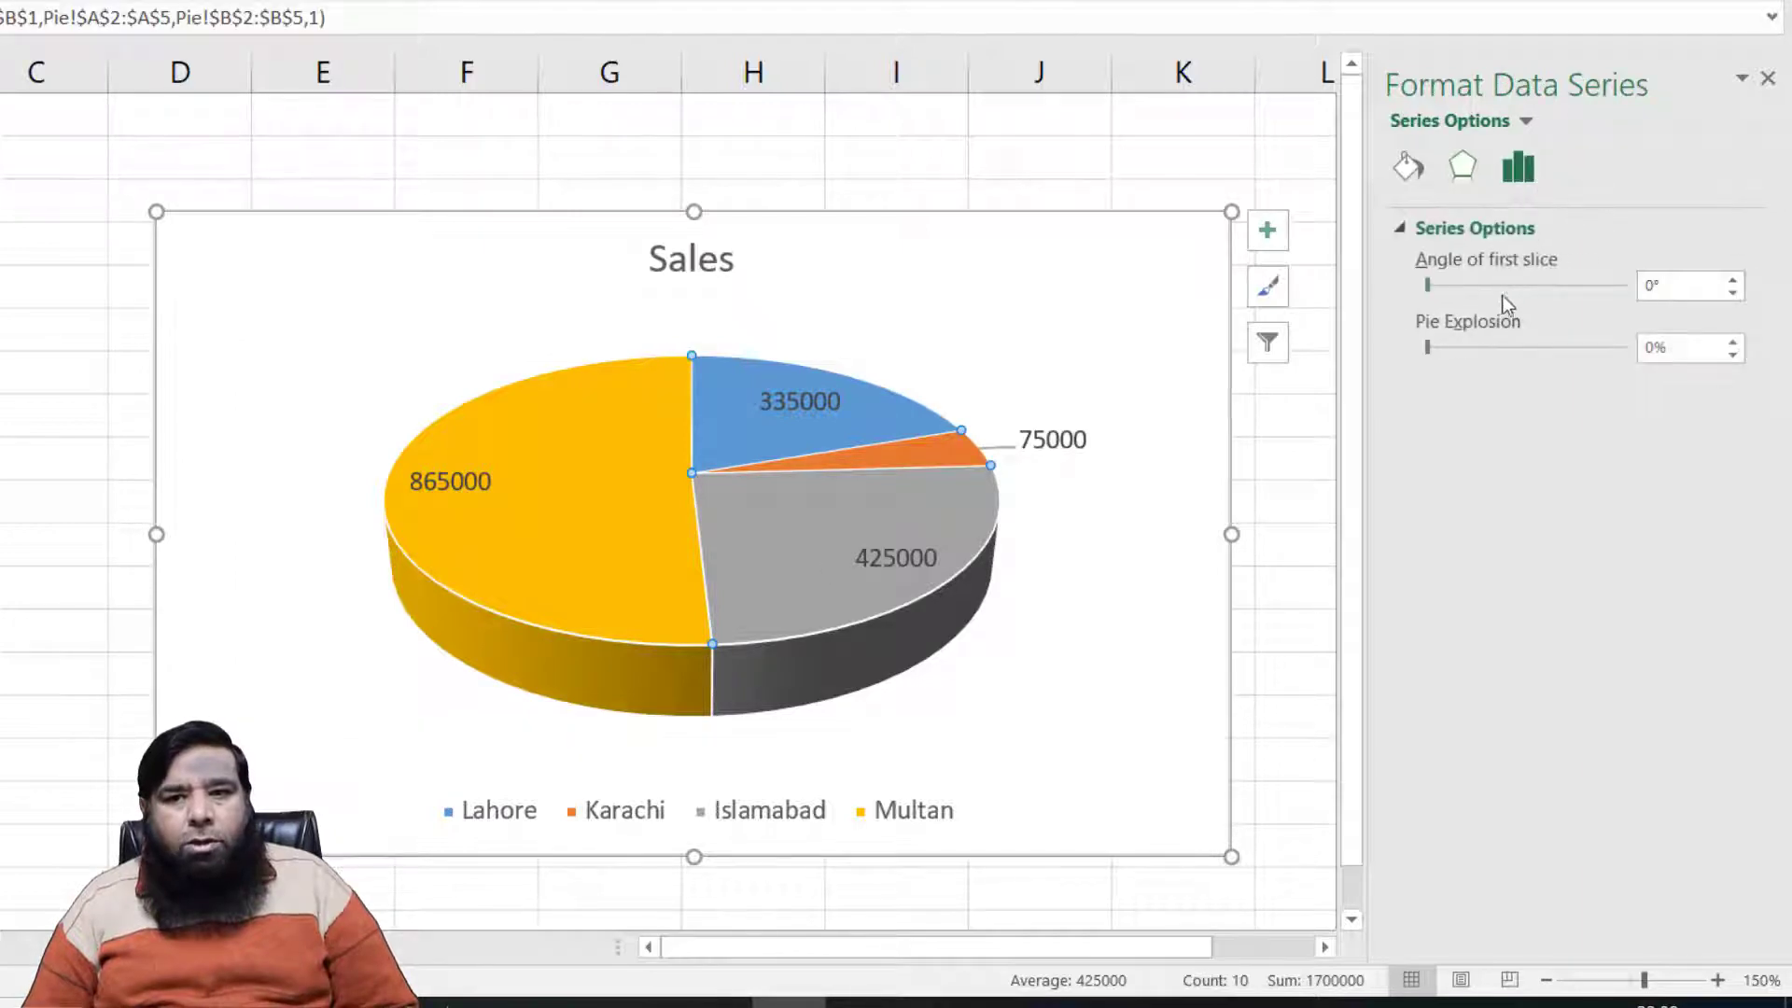
left_click(1446, 348)
left_click_drag(1453, 352, 1494, 353)
left_click(1493, 351)
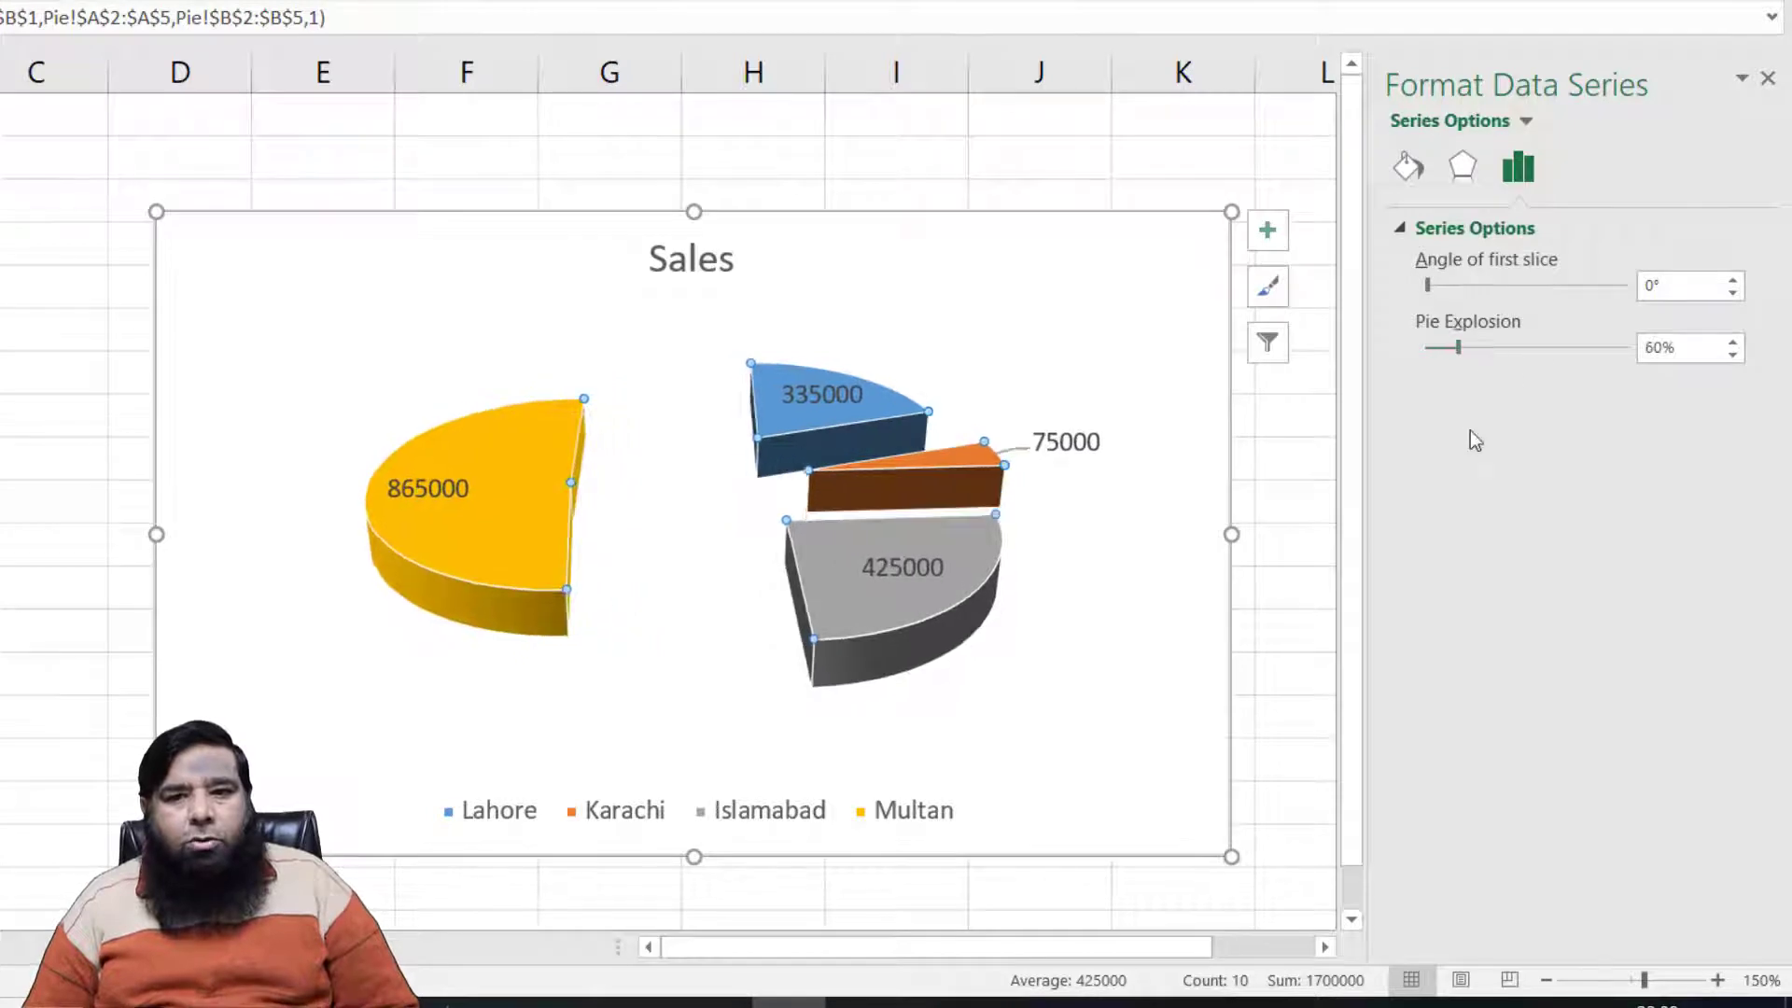
Set the pie series' angle of first slice to 128° and its pie explosion to 20%
left_click(1448, 285)
left_click_drag(1447, 285, 1564, 283)
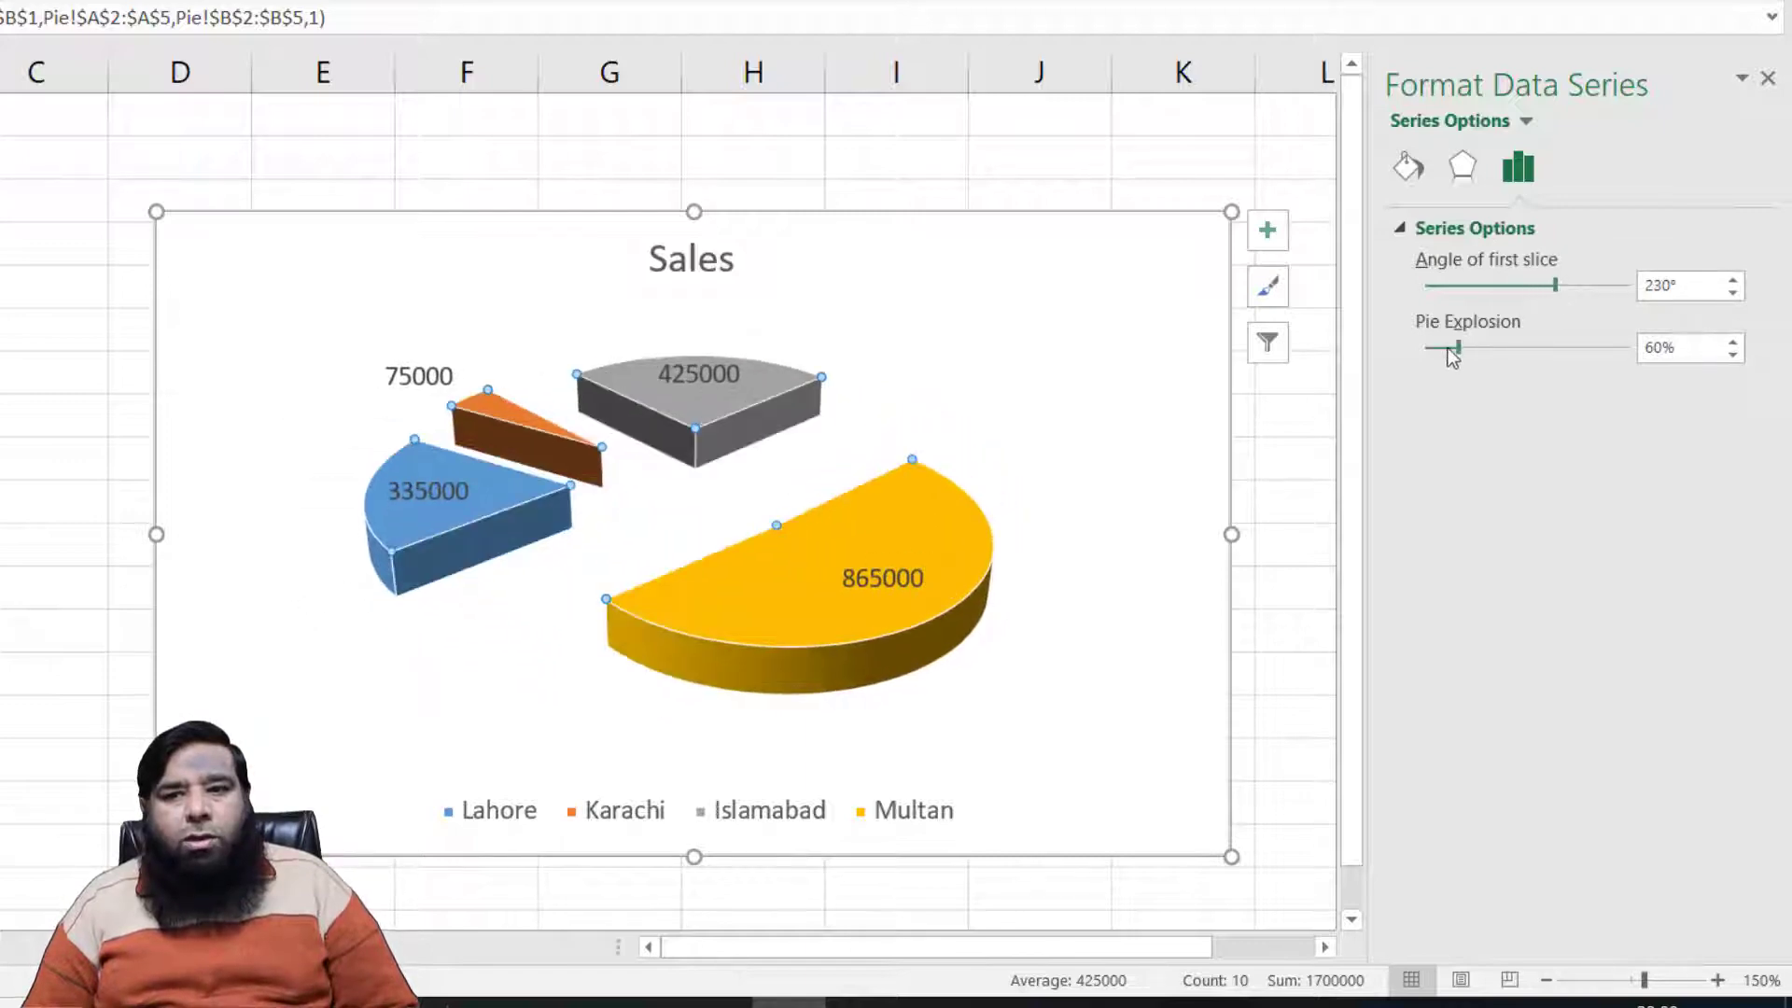
left_click_drag(1449, 350, 1439, 348)
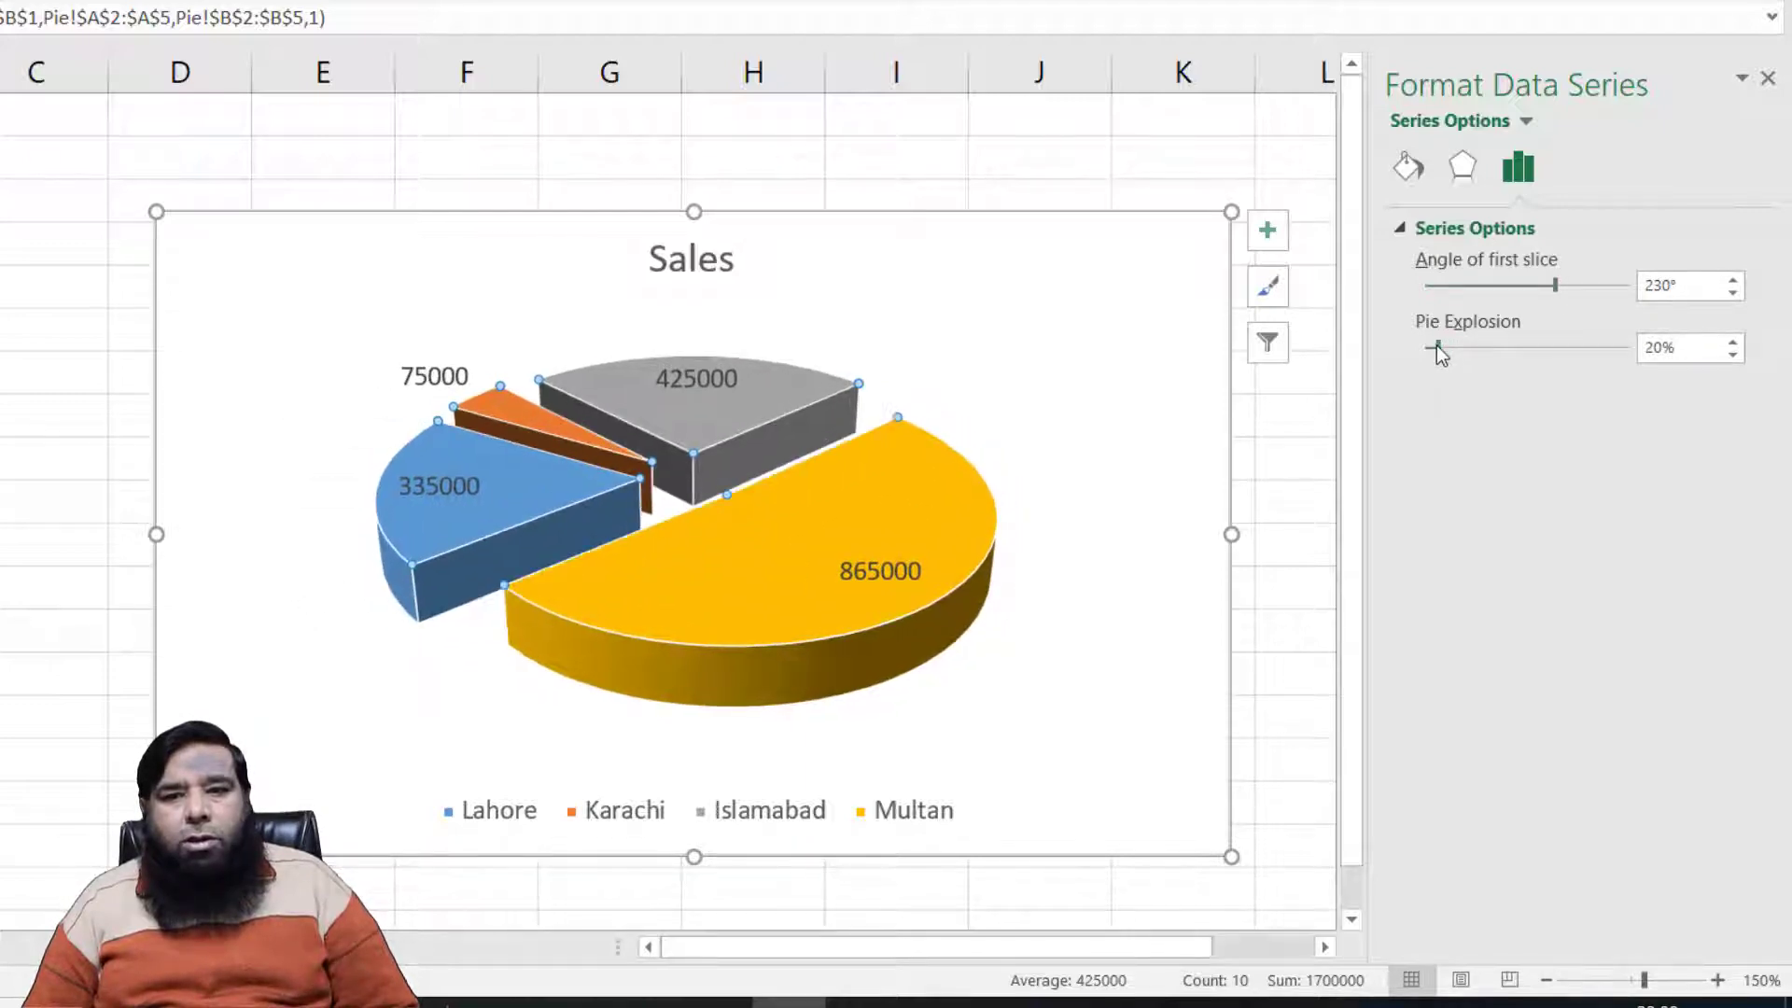
left_click_drag(1556, 285, 1488, 285)
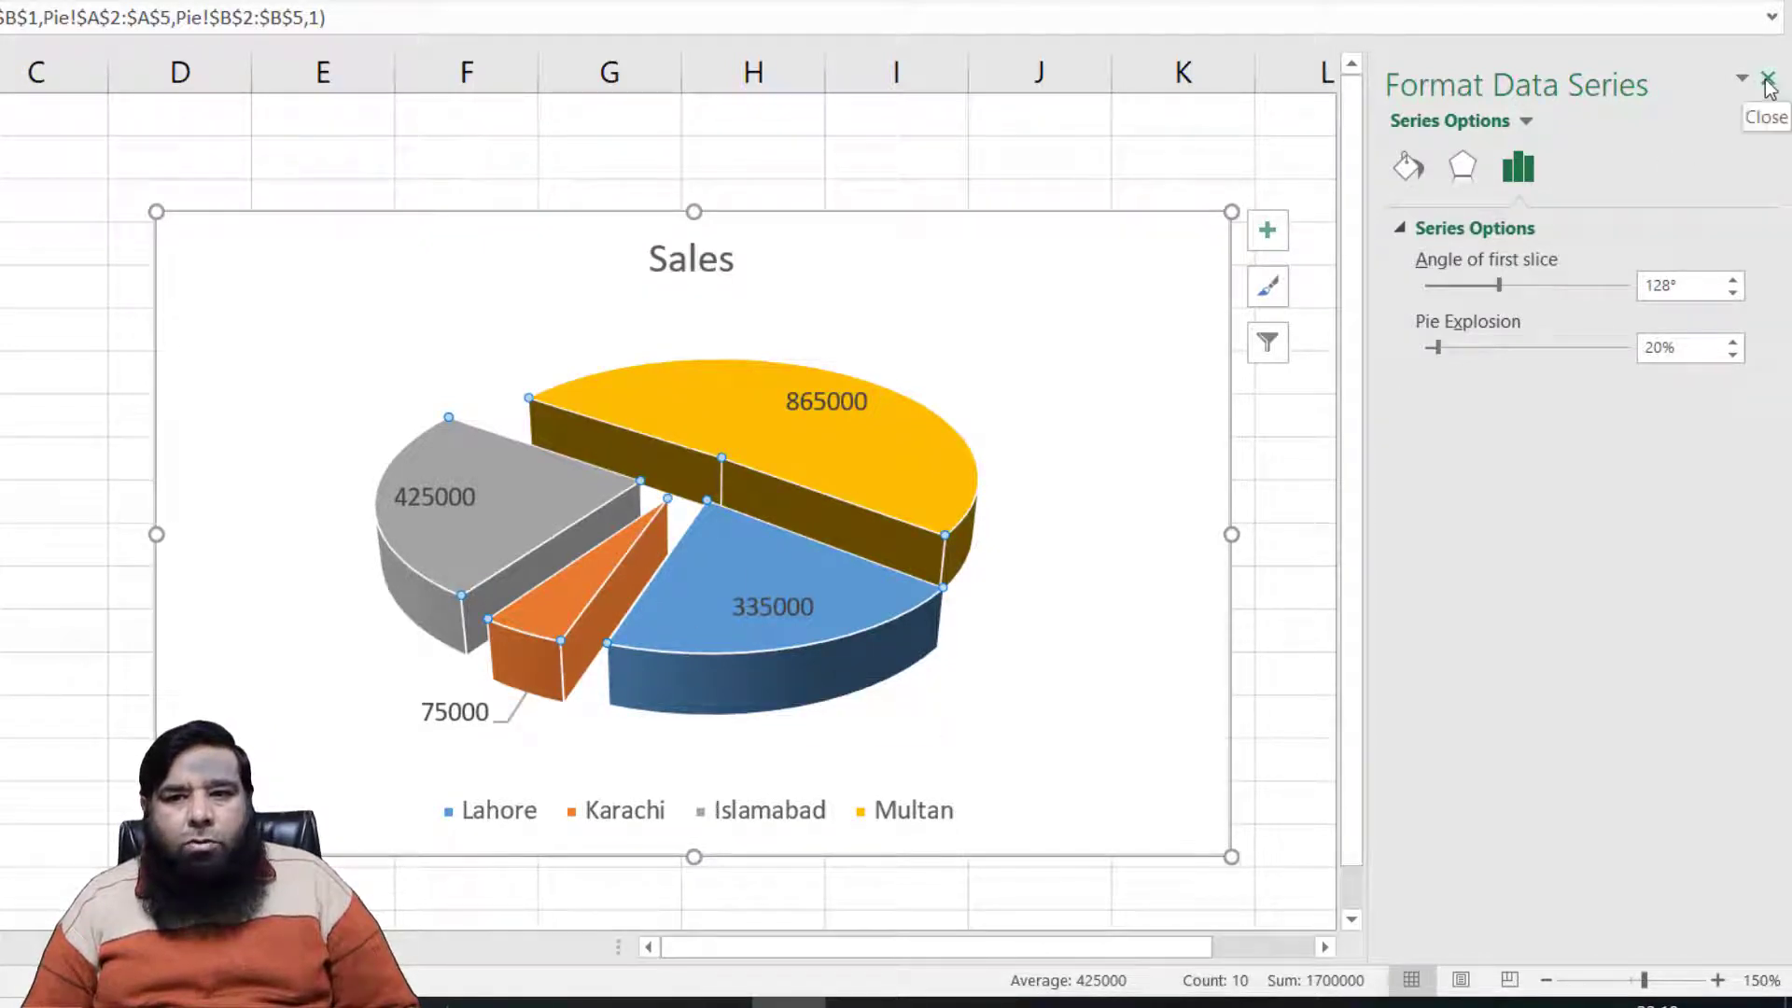
Close the series formatting options and delete the pie chart from the sheet
left_click(1769, 83)
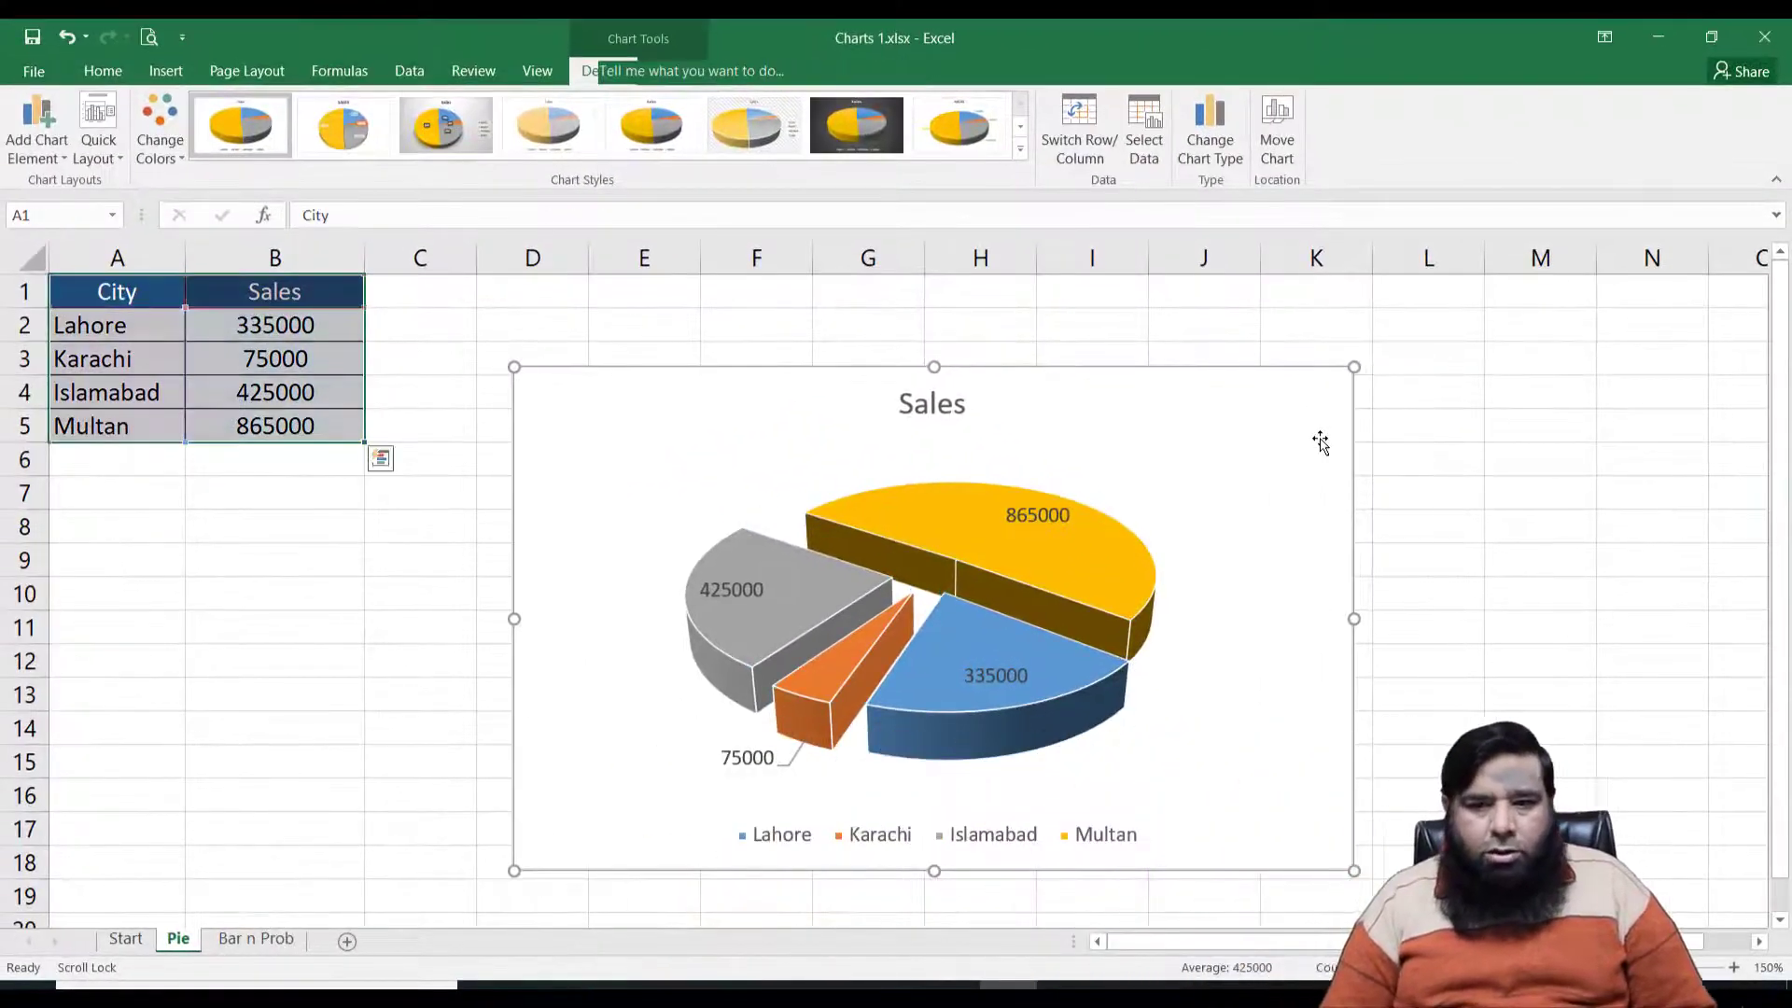
key("Delete")
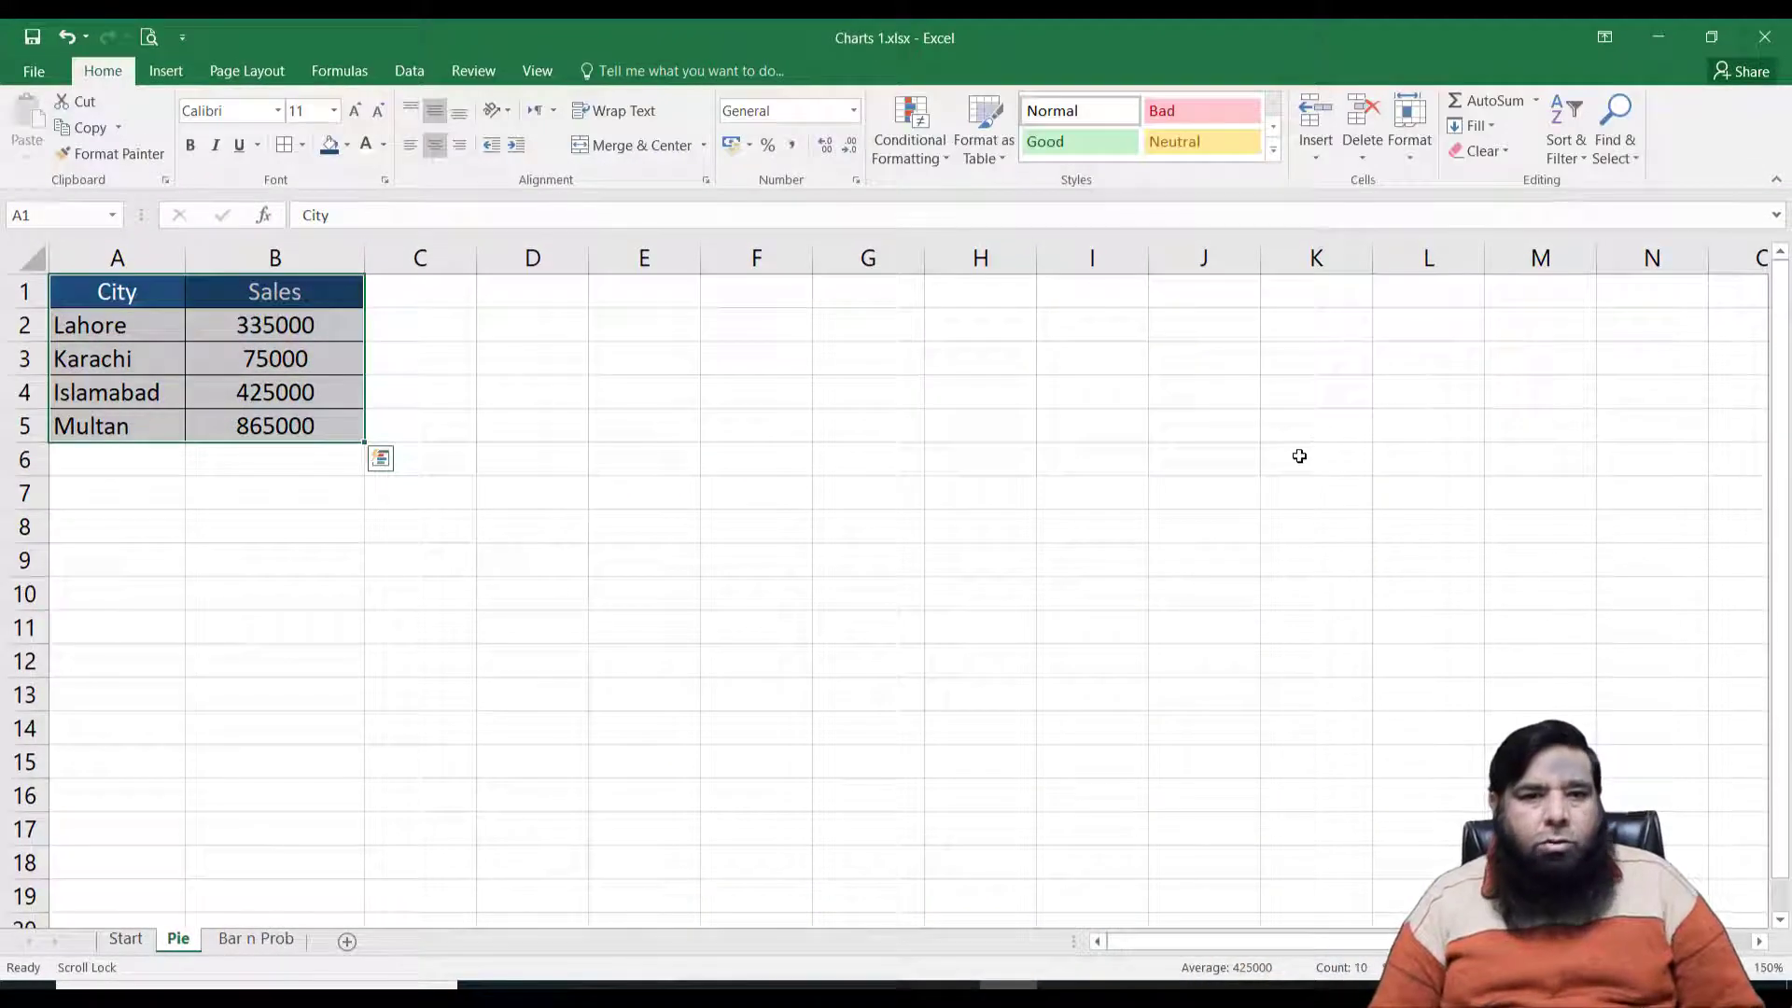
Insert a 2-D clustered column chart from the years, sales and expenses data in A1:C12 on the Bar n Prob sheet
left_click(275, 941)
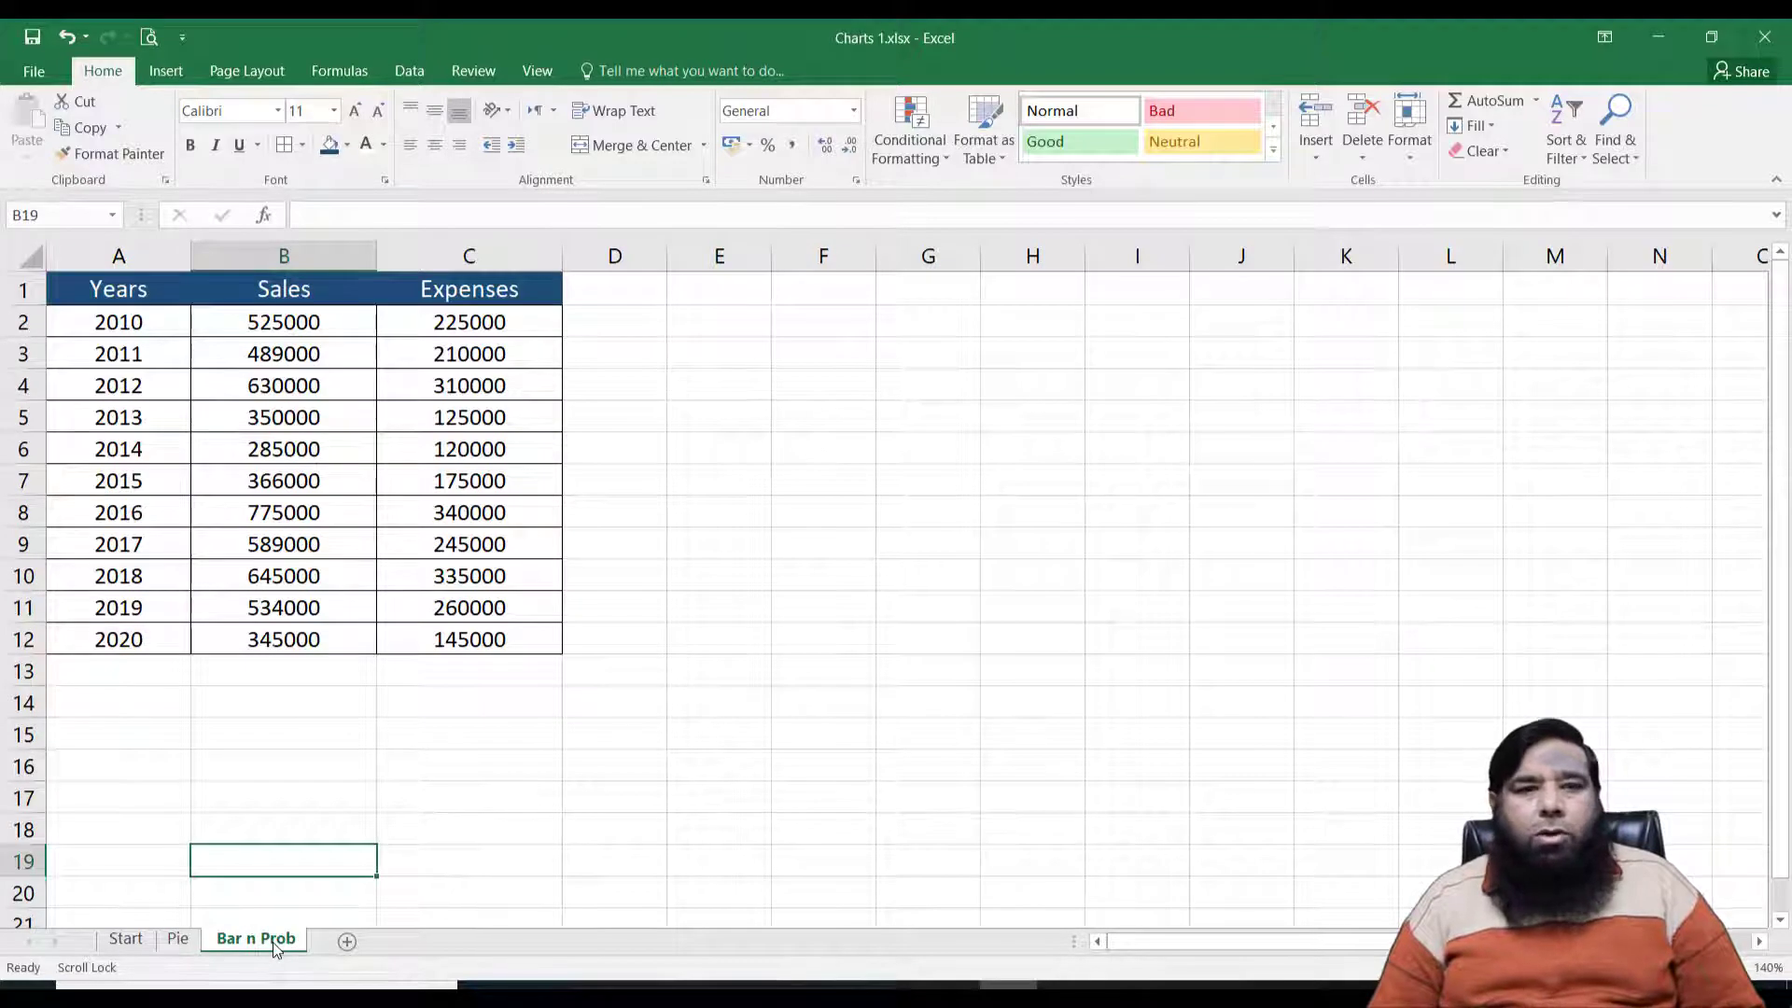
left_click_drag(119, 289, 464, 639)
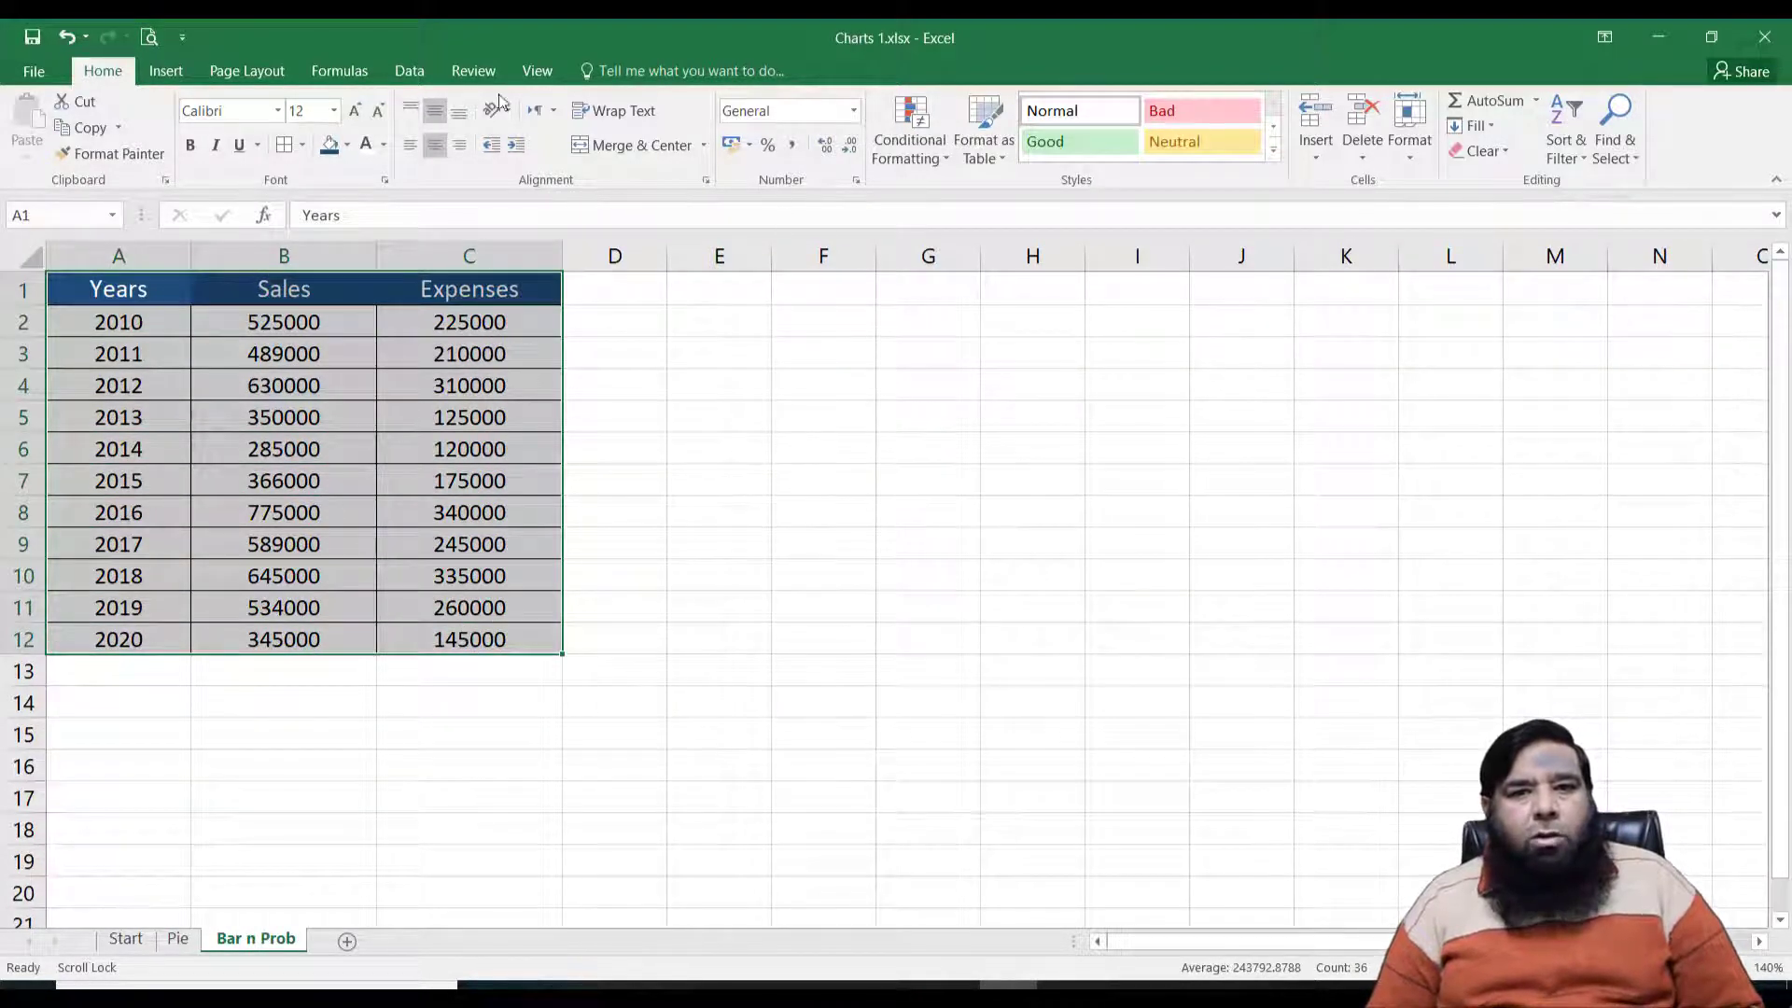
left_click(165, 71)
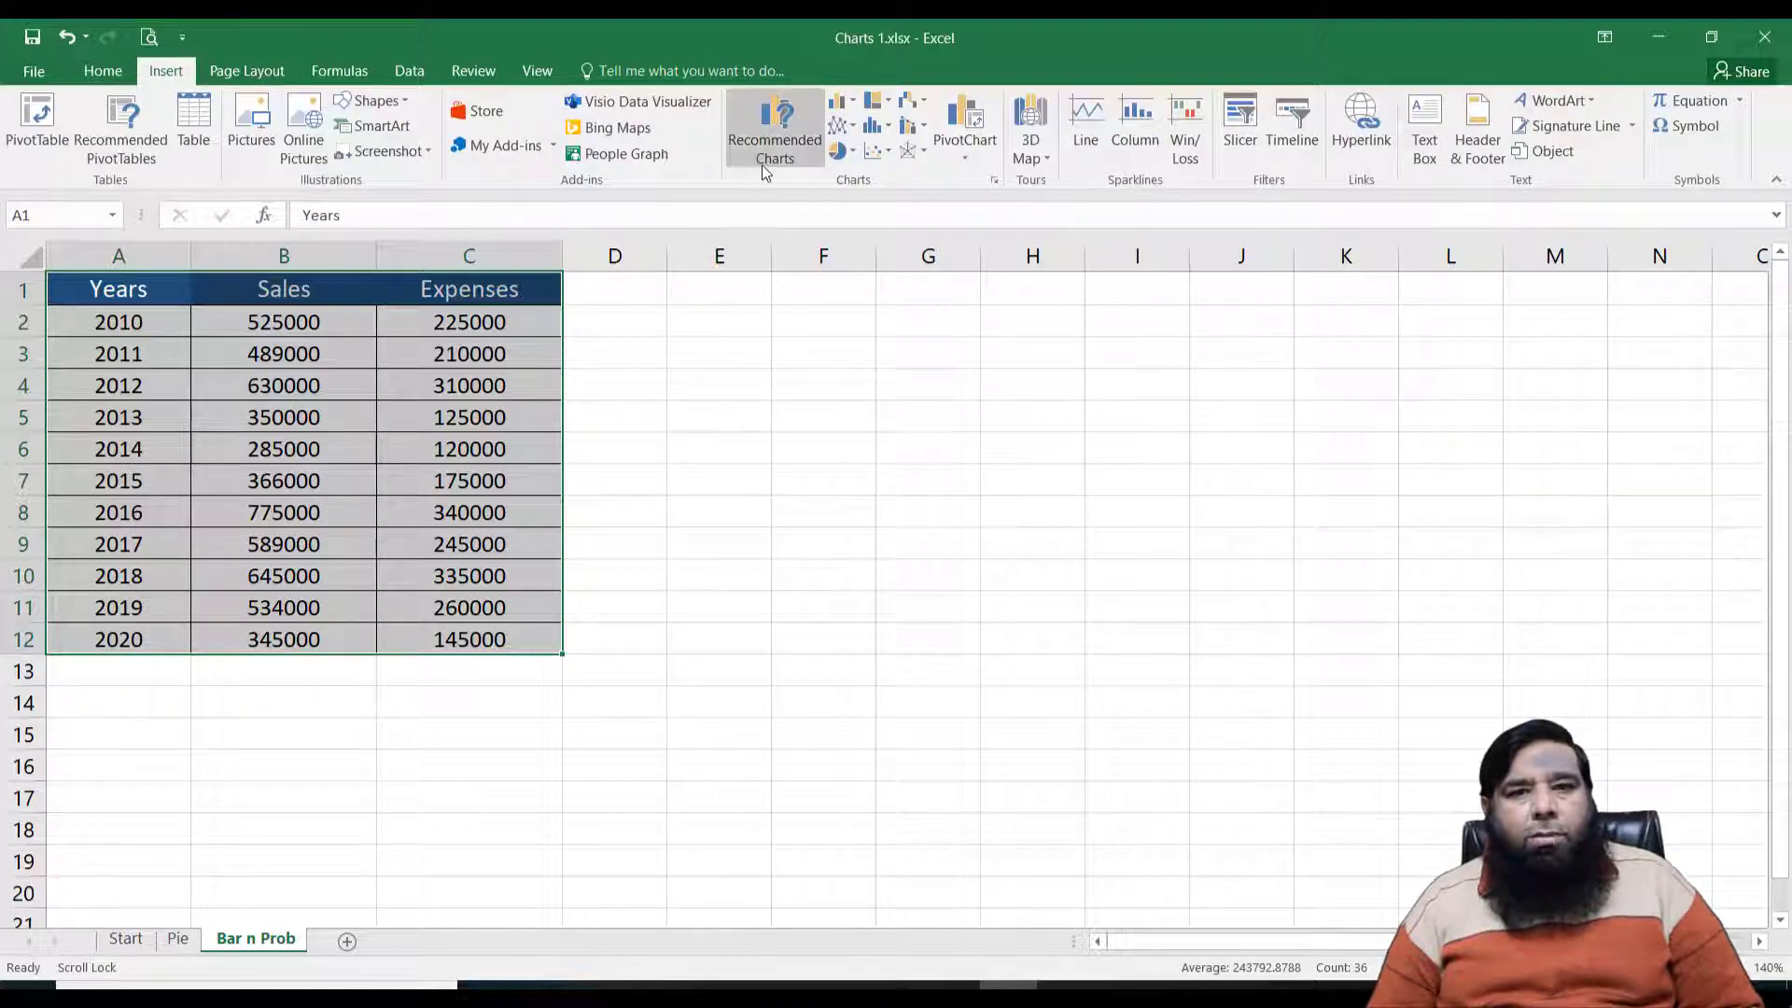
left_click(852, 109)
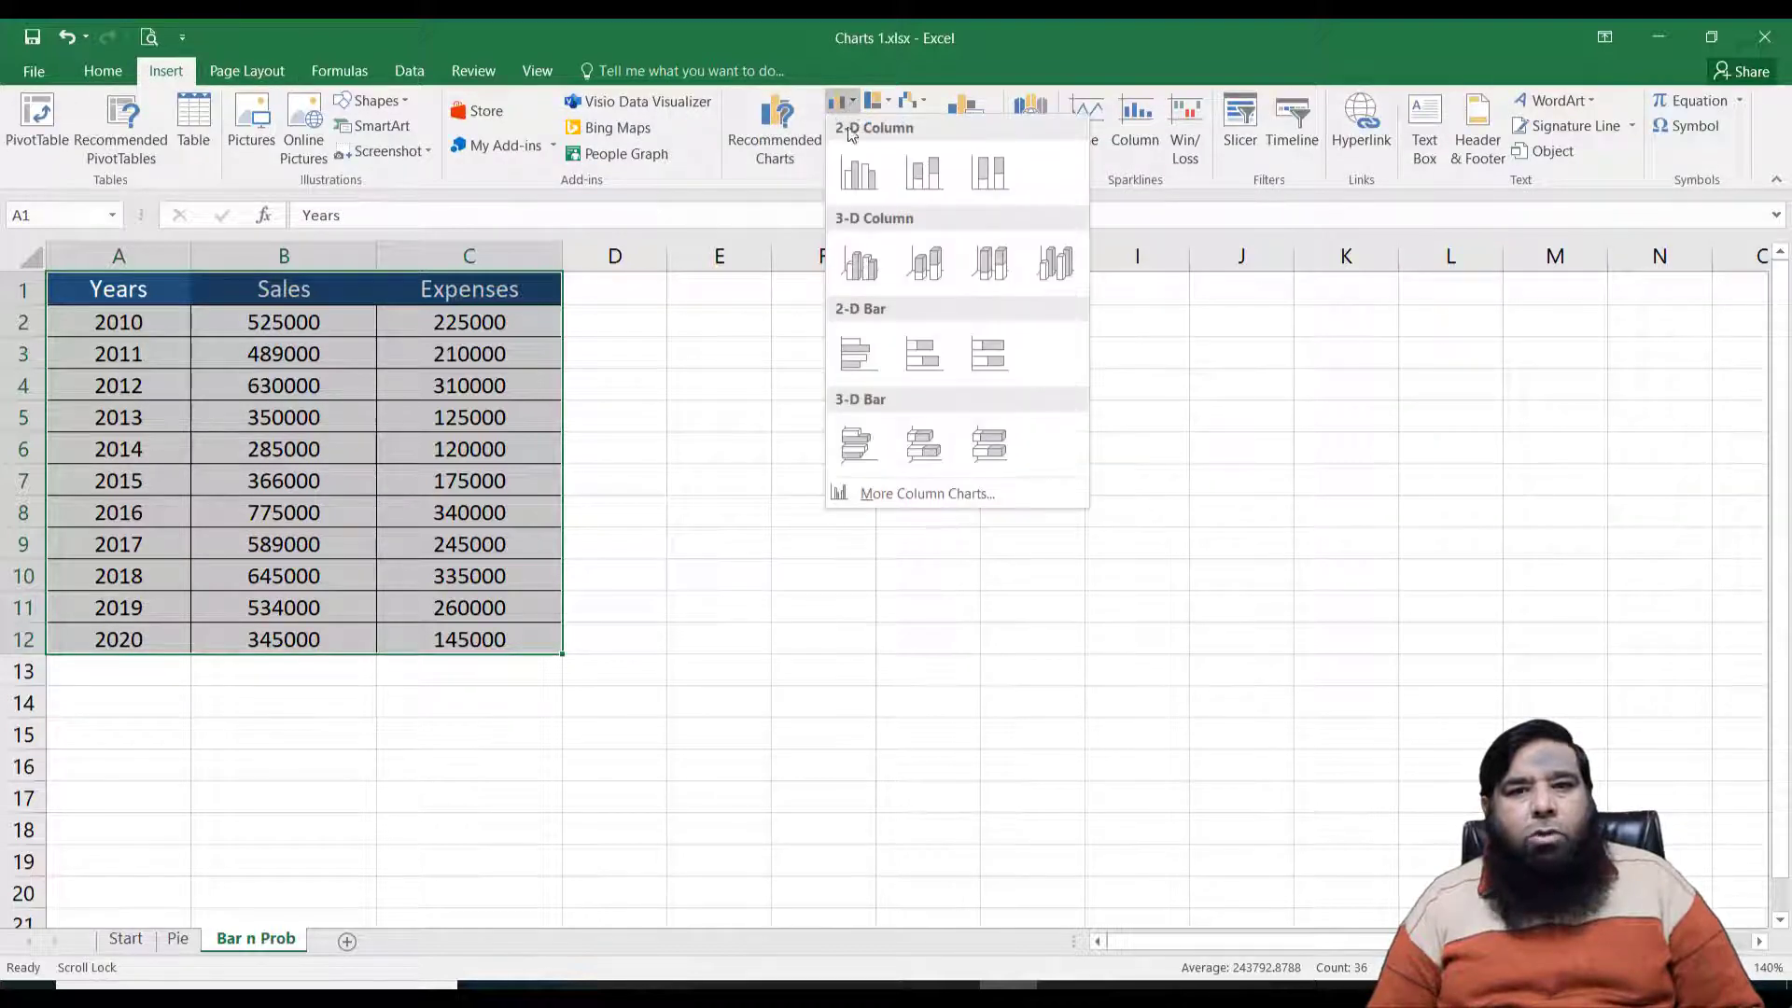
left_click(852, 168)
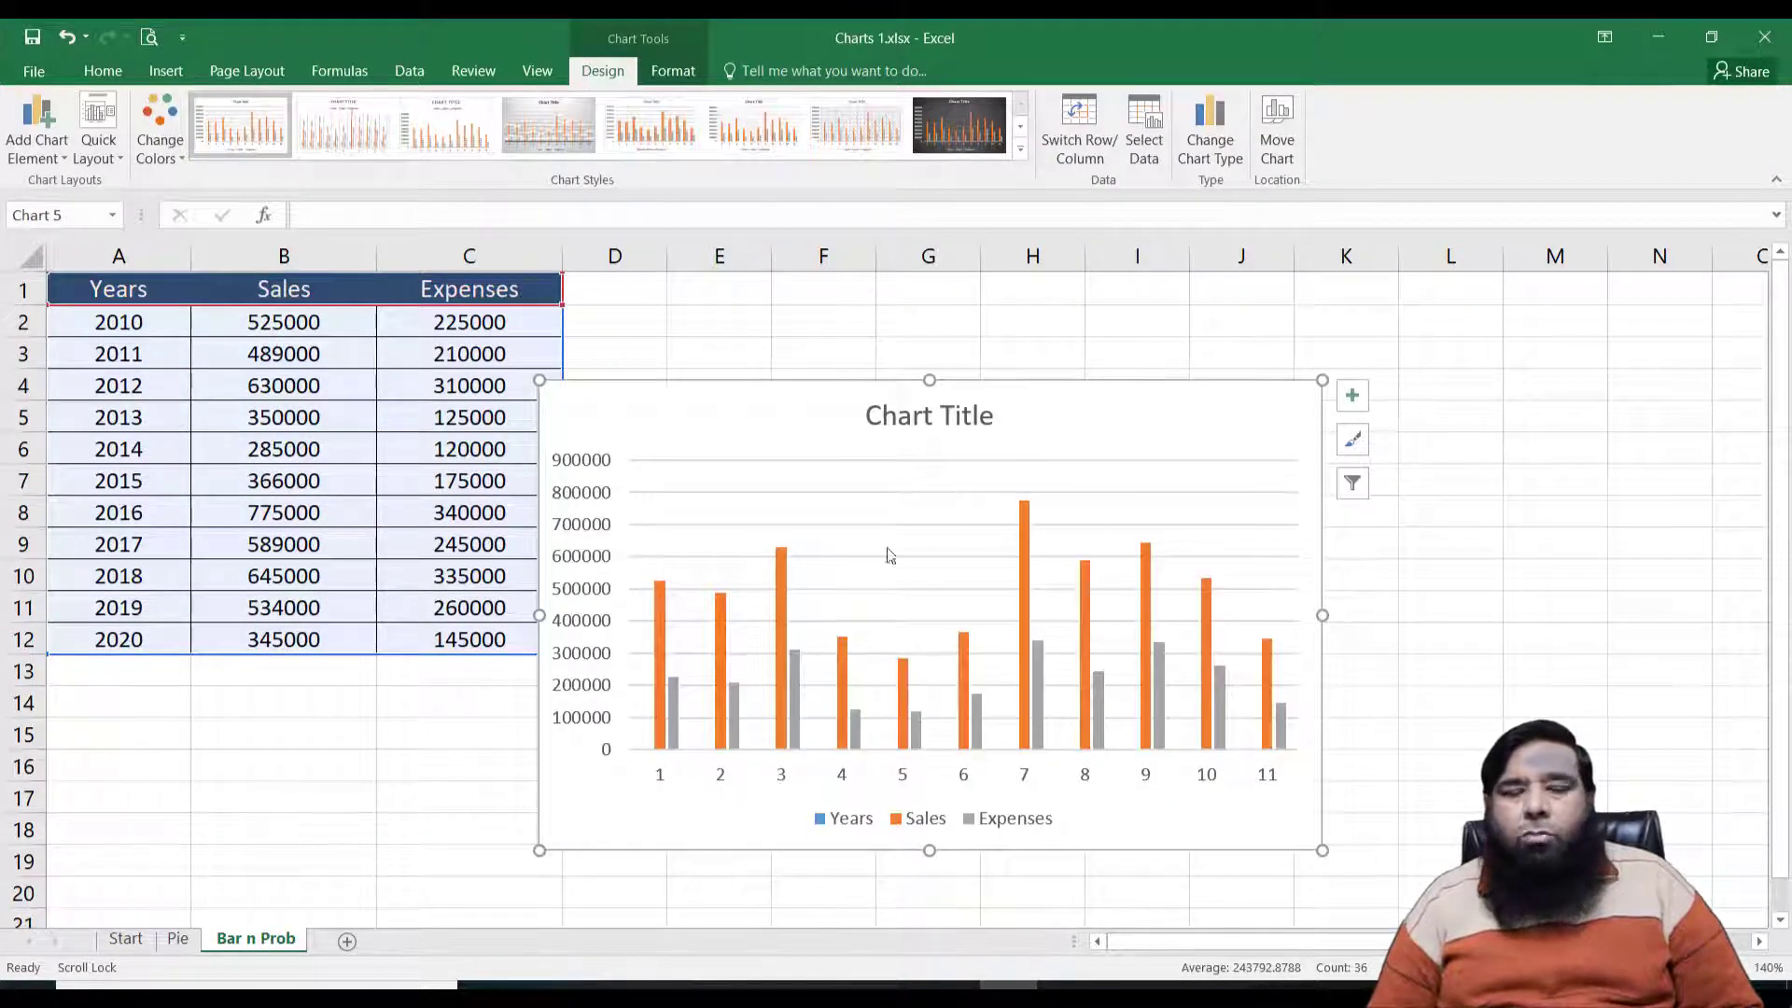
Move the column chart up beside the data table so that its upper edge lies in row 1
left_click_drag(894, 479, 893, 410)
key("ctrl+z")
left_click_drag(769, 401, 800, 293)
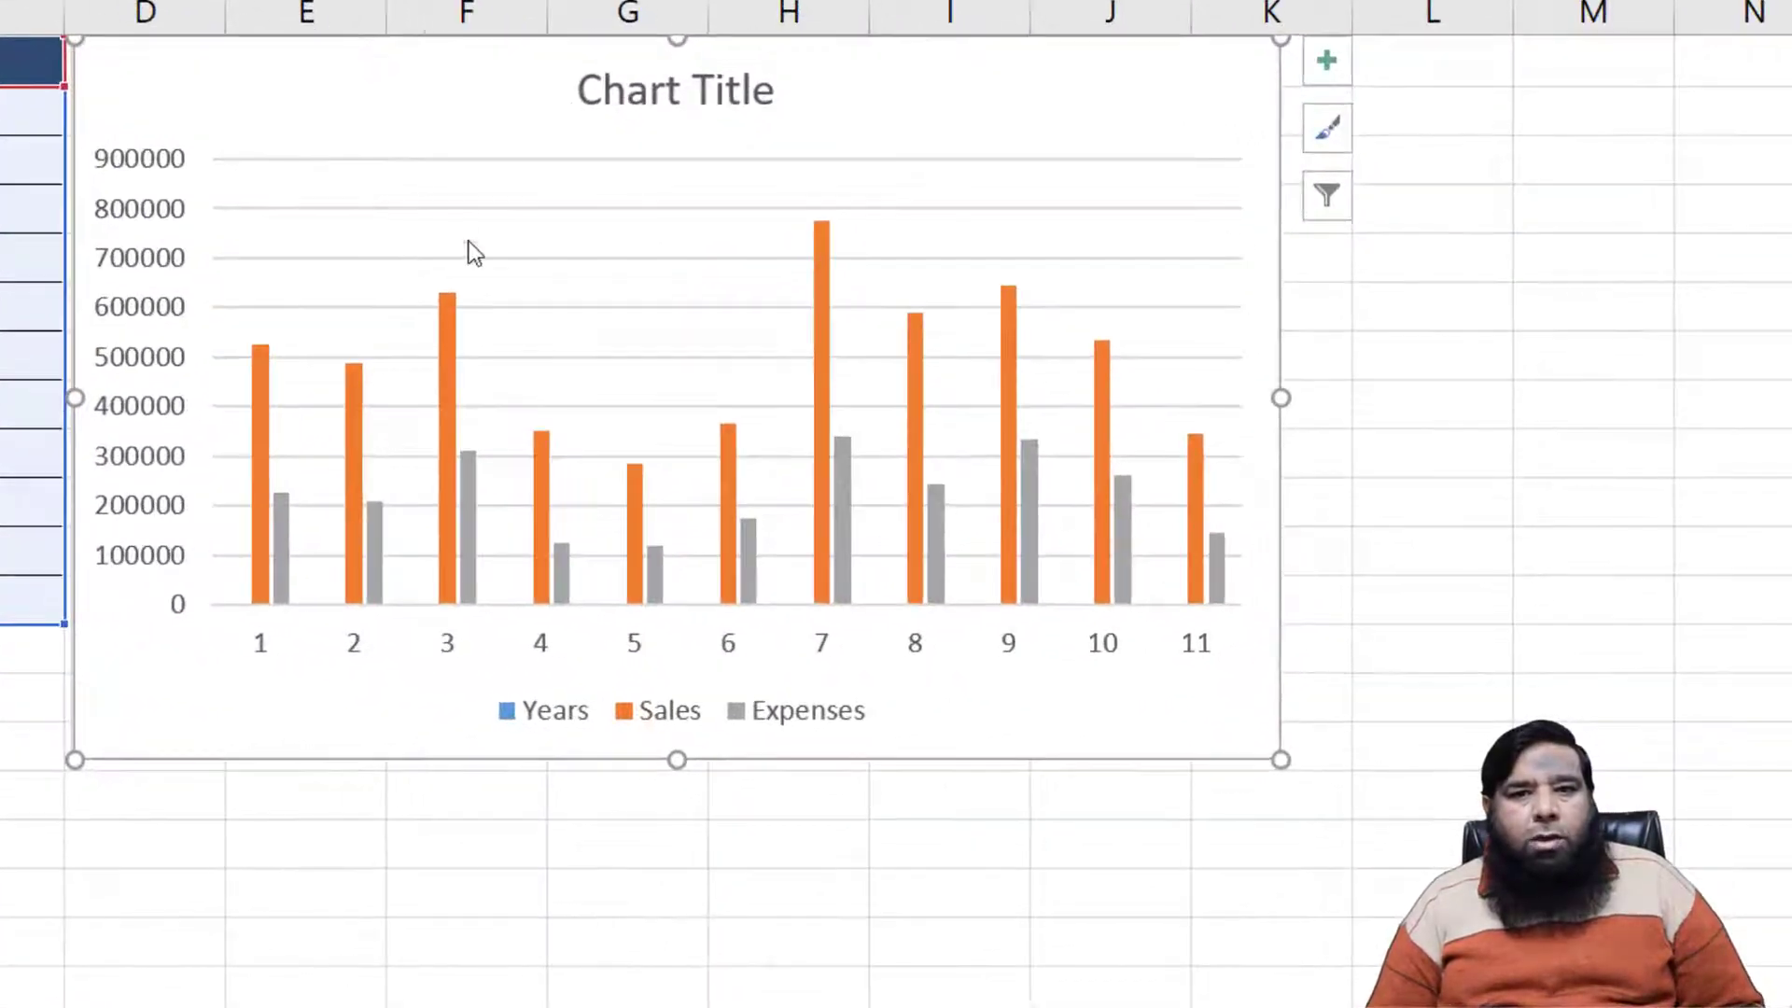
left_click_drag(440, 112, 440, 136)
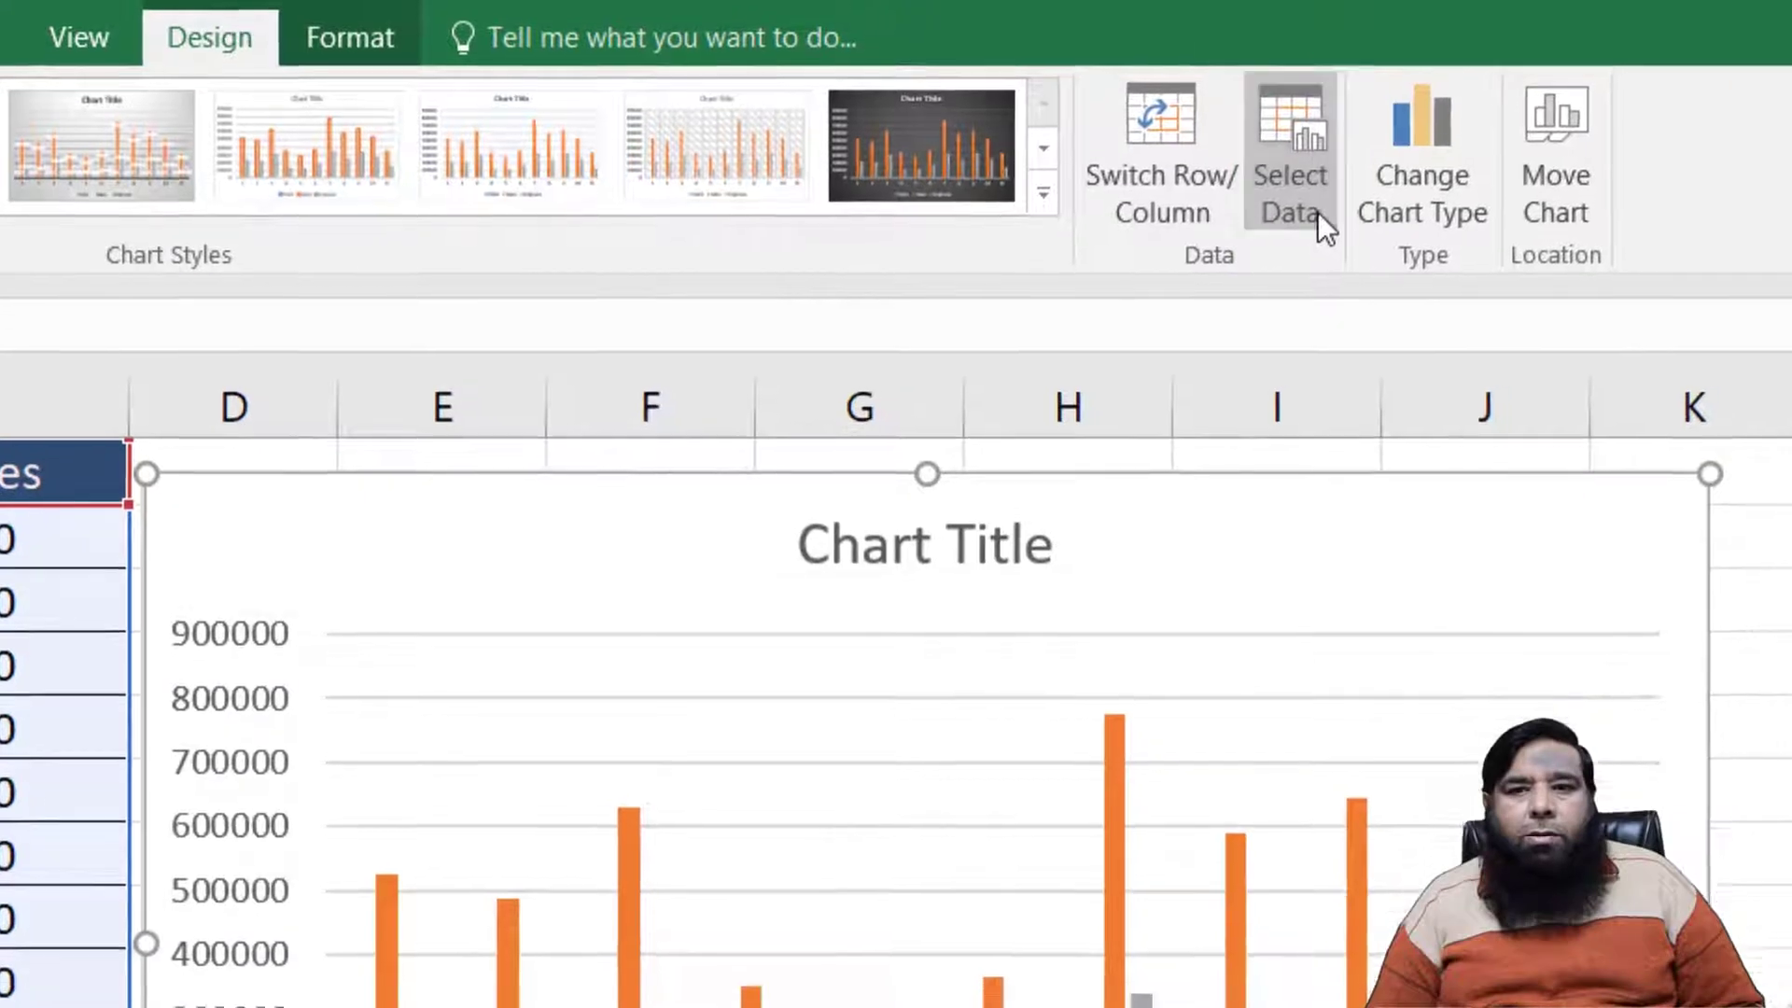
Remove the Years series from the column chart's data source
left_click(1318, 233)
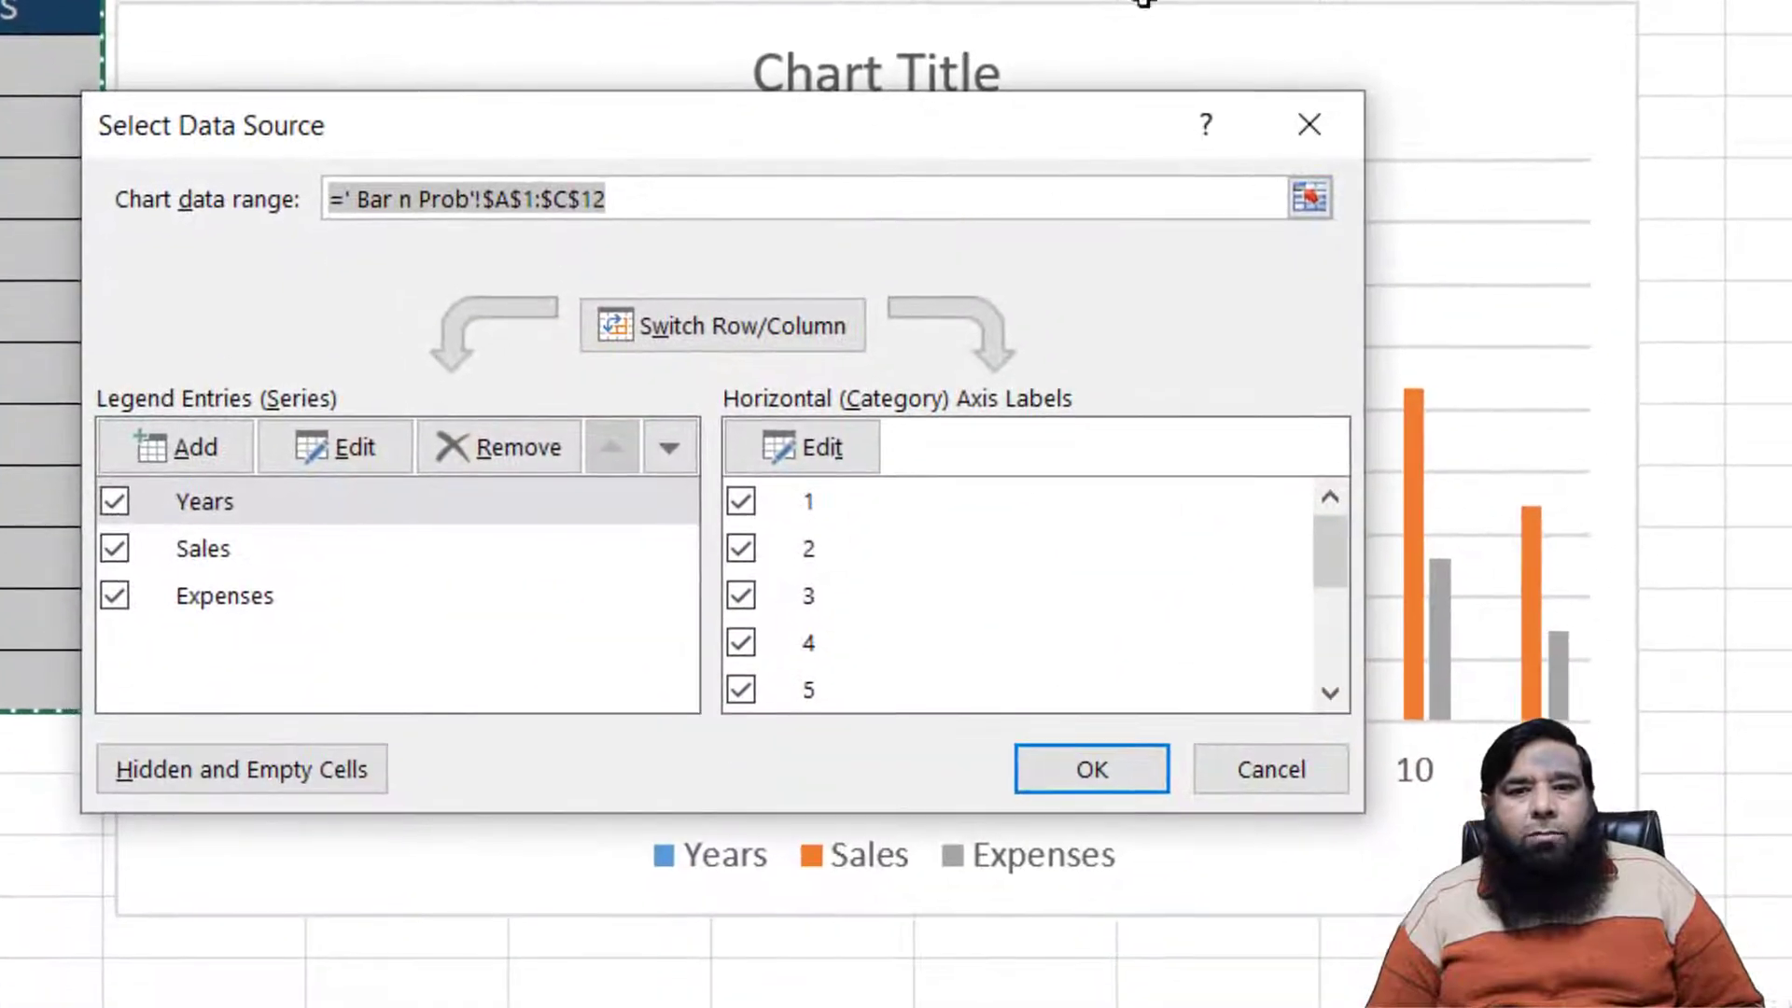
left_click(214, 501)
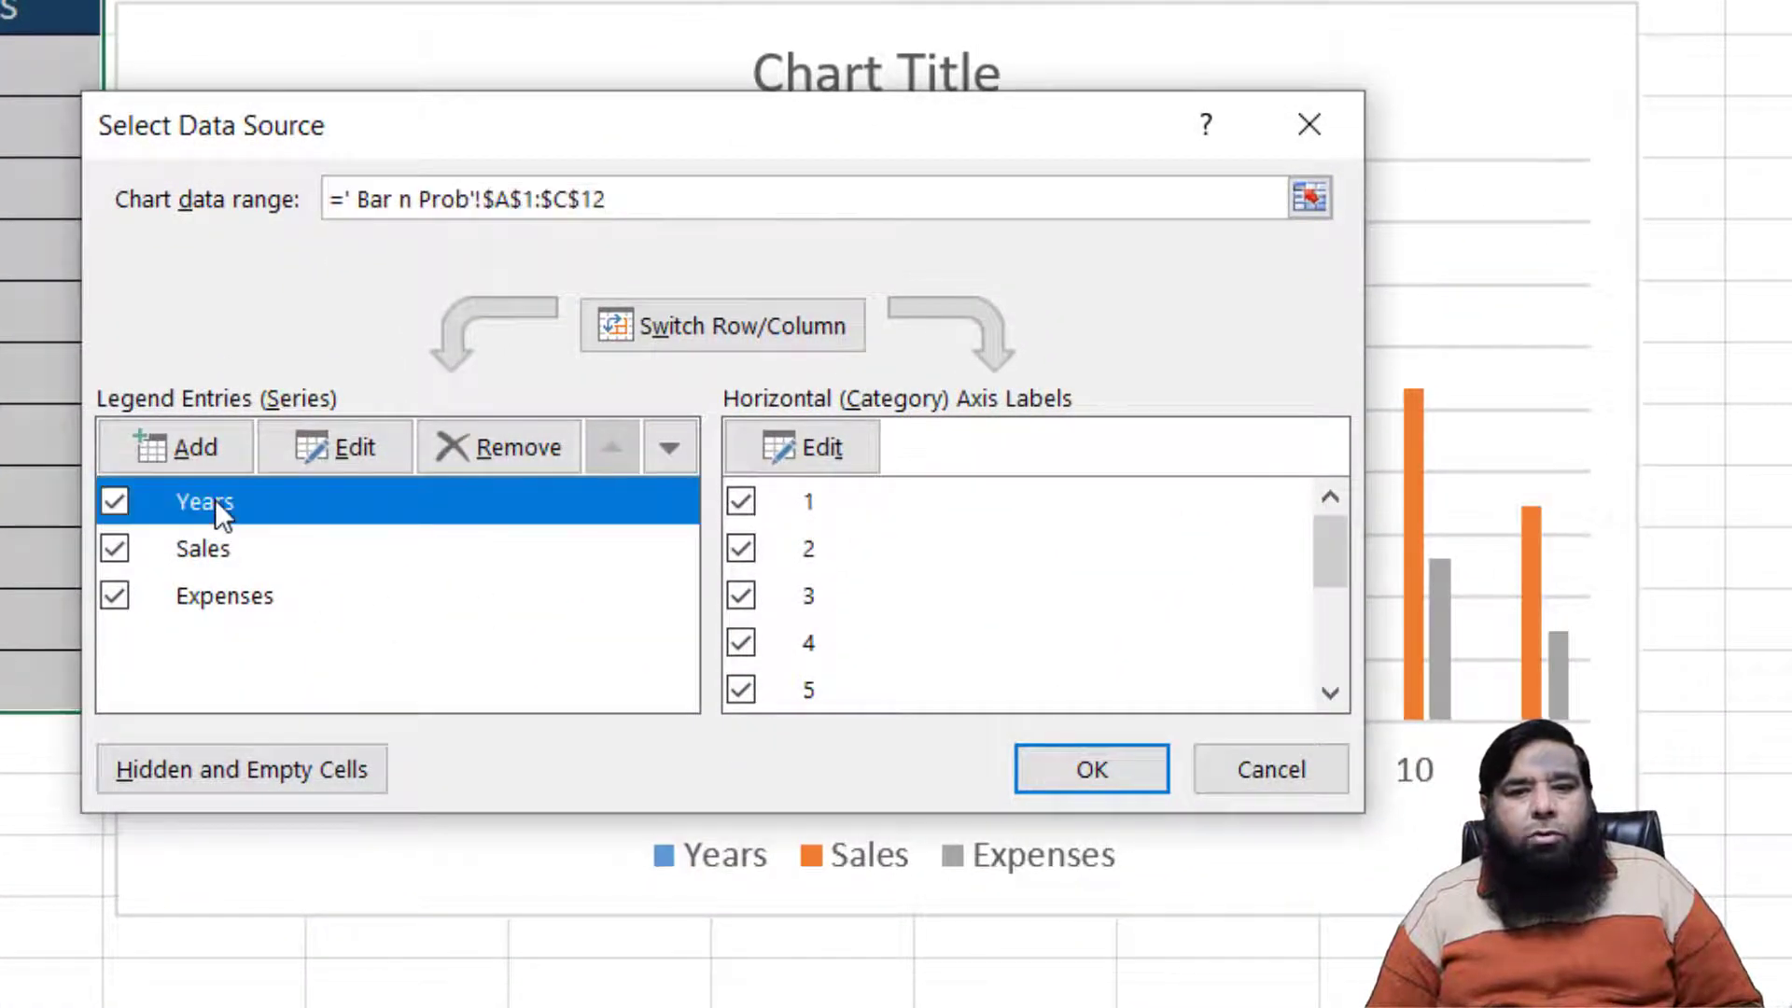
left_click(530, 445)
left_click(1041, 768)
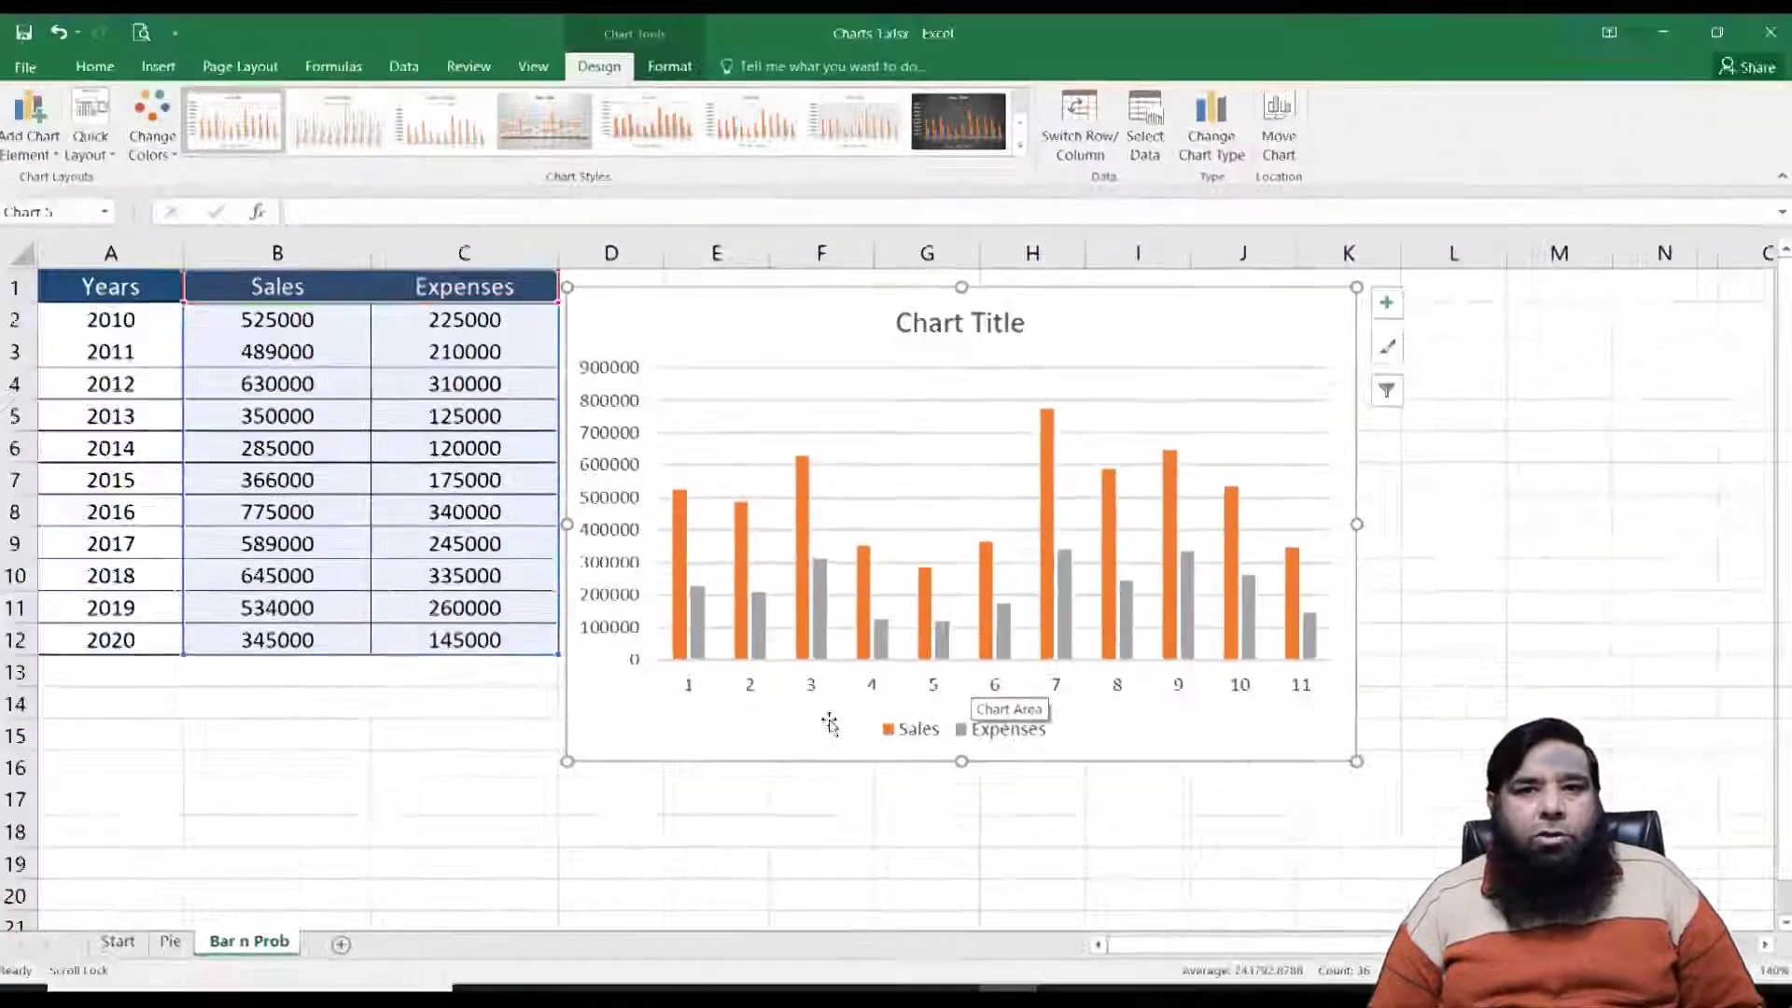
Set the chart's horizontal axis labels to the years in A2:A12 of the Bar n Prob sheet
left_click(1151, 155)
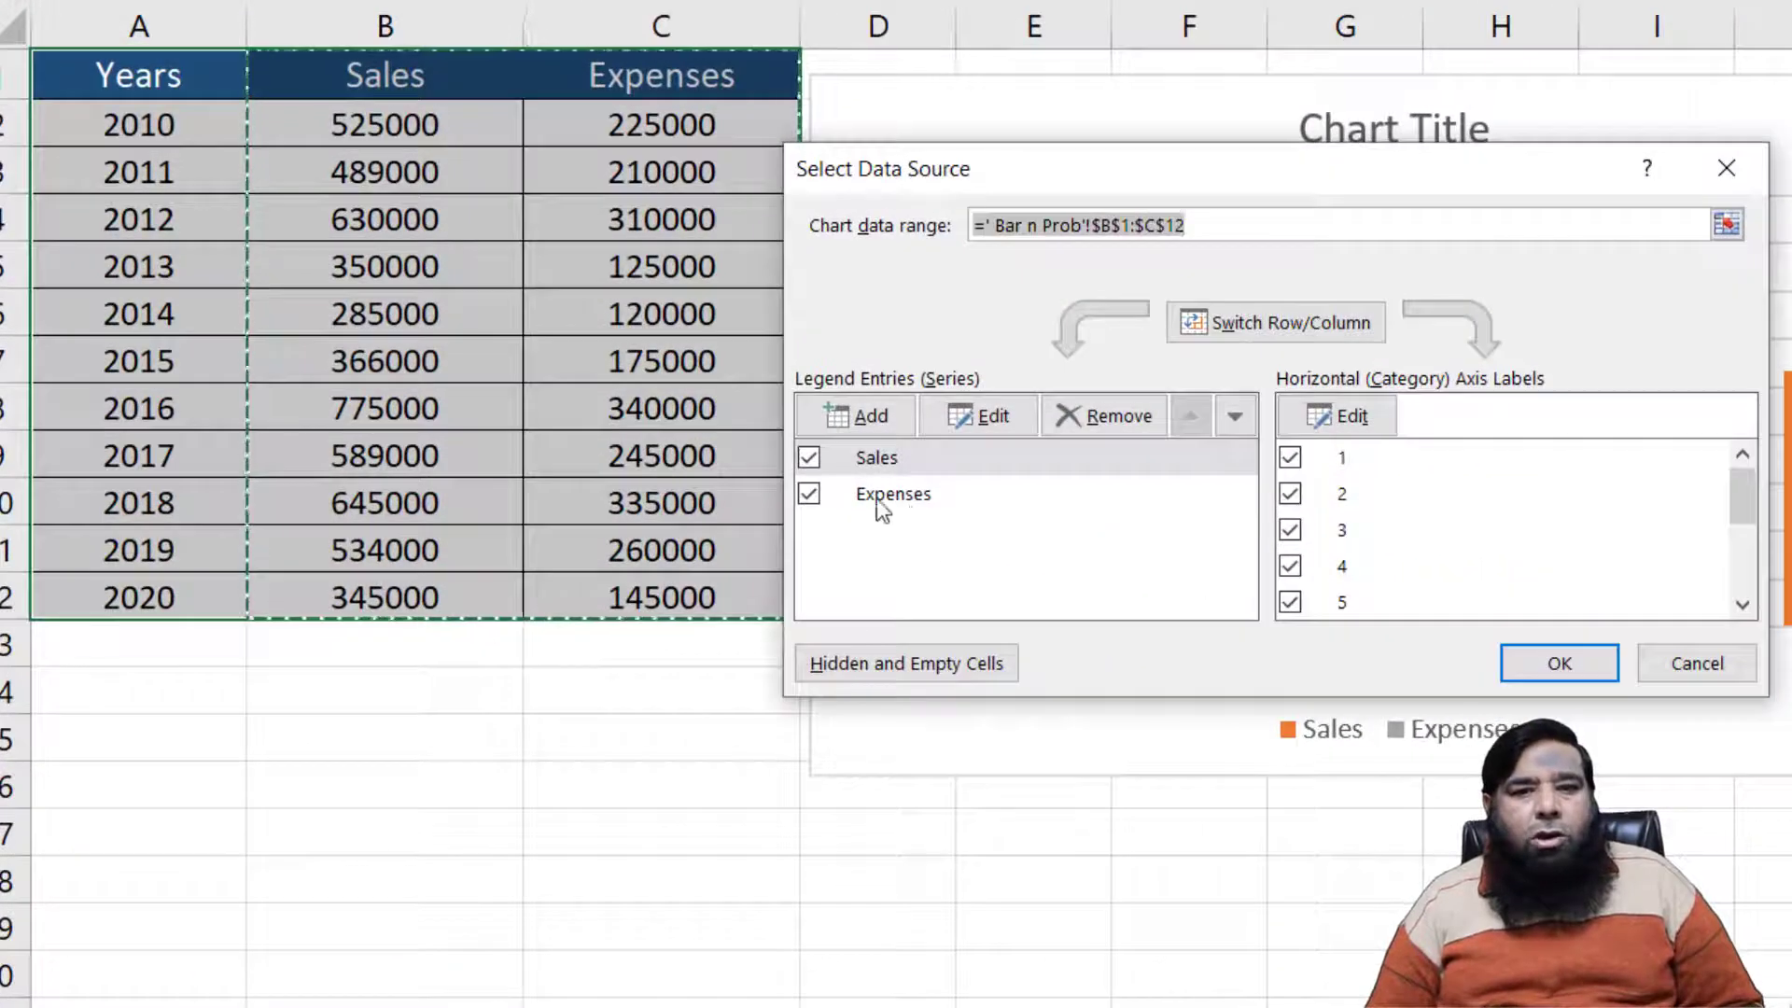
left_click(1075, 456)
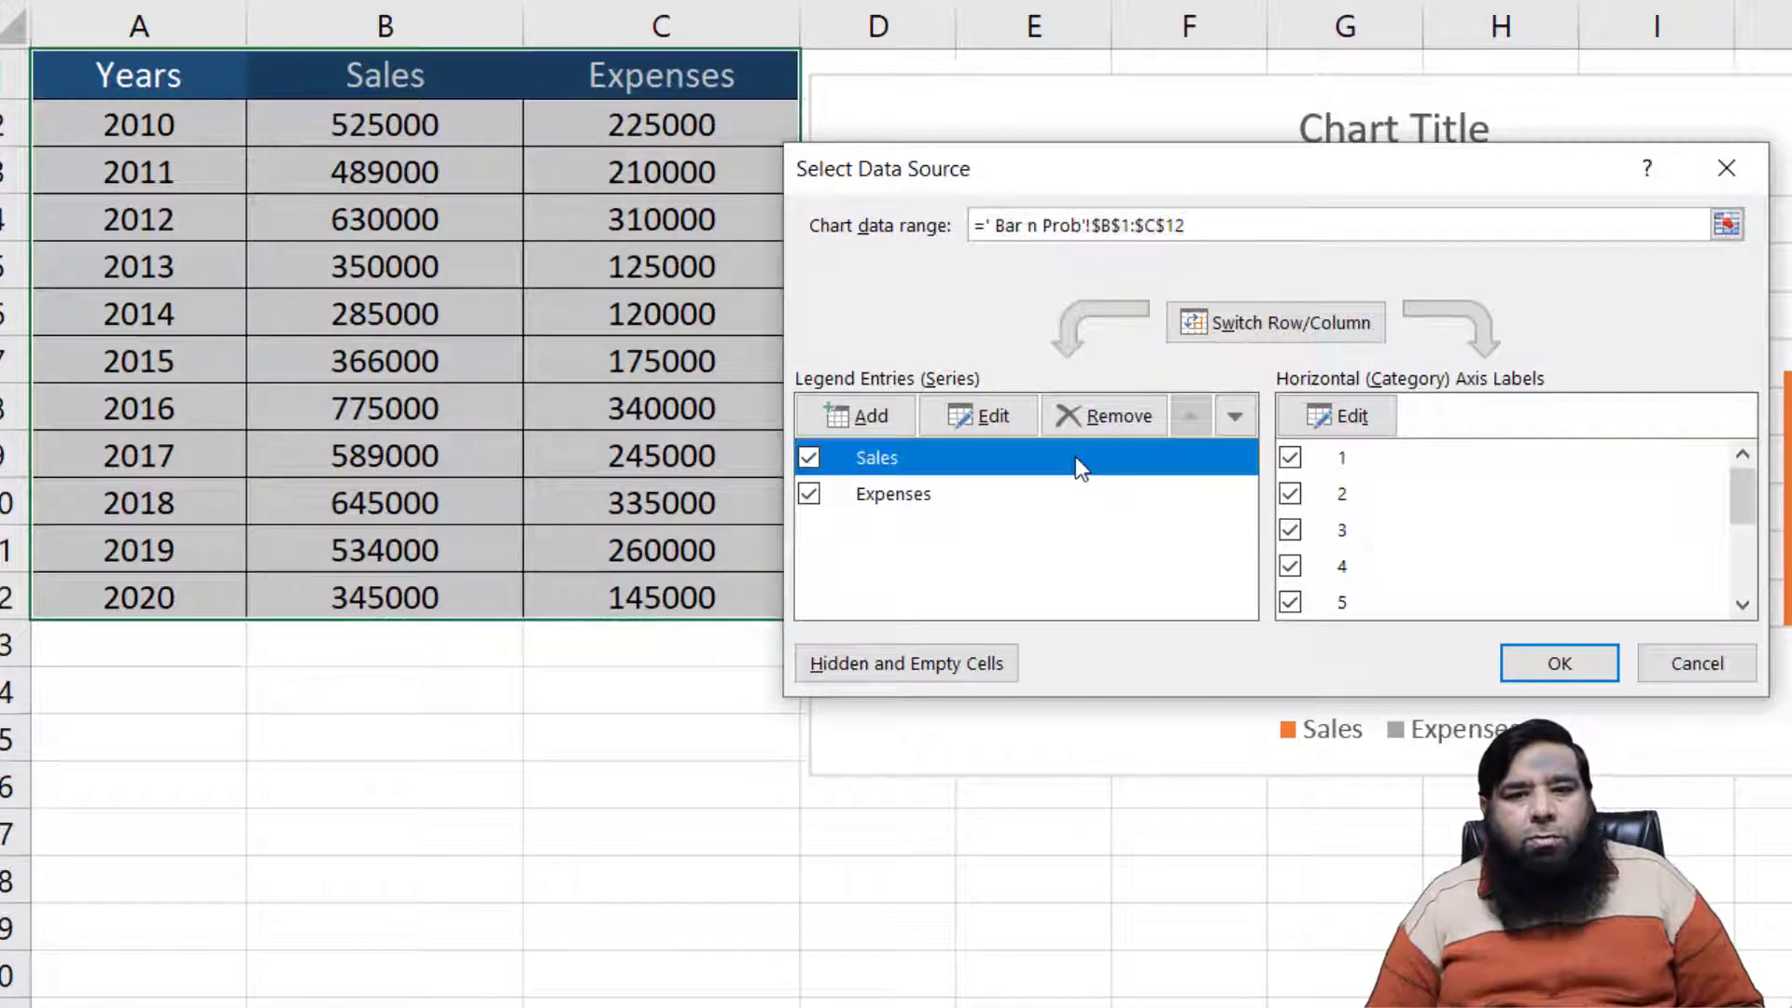
left_click(1363, 418)
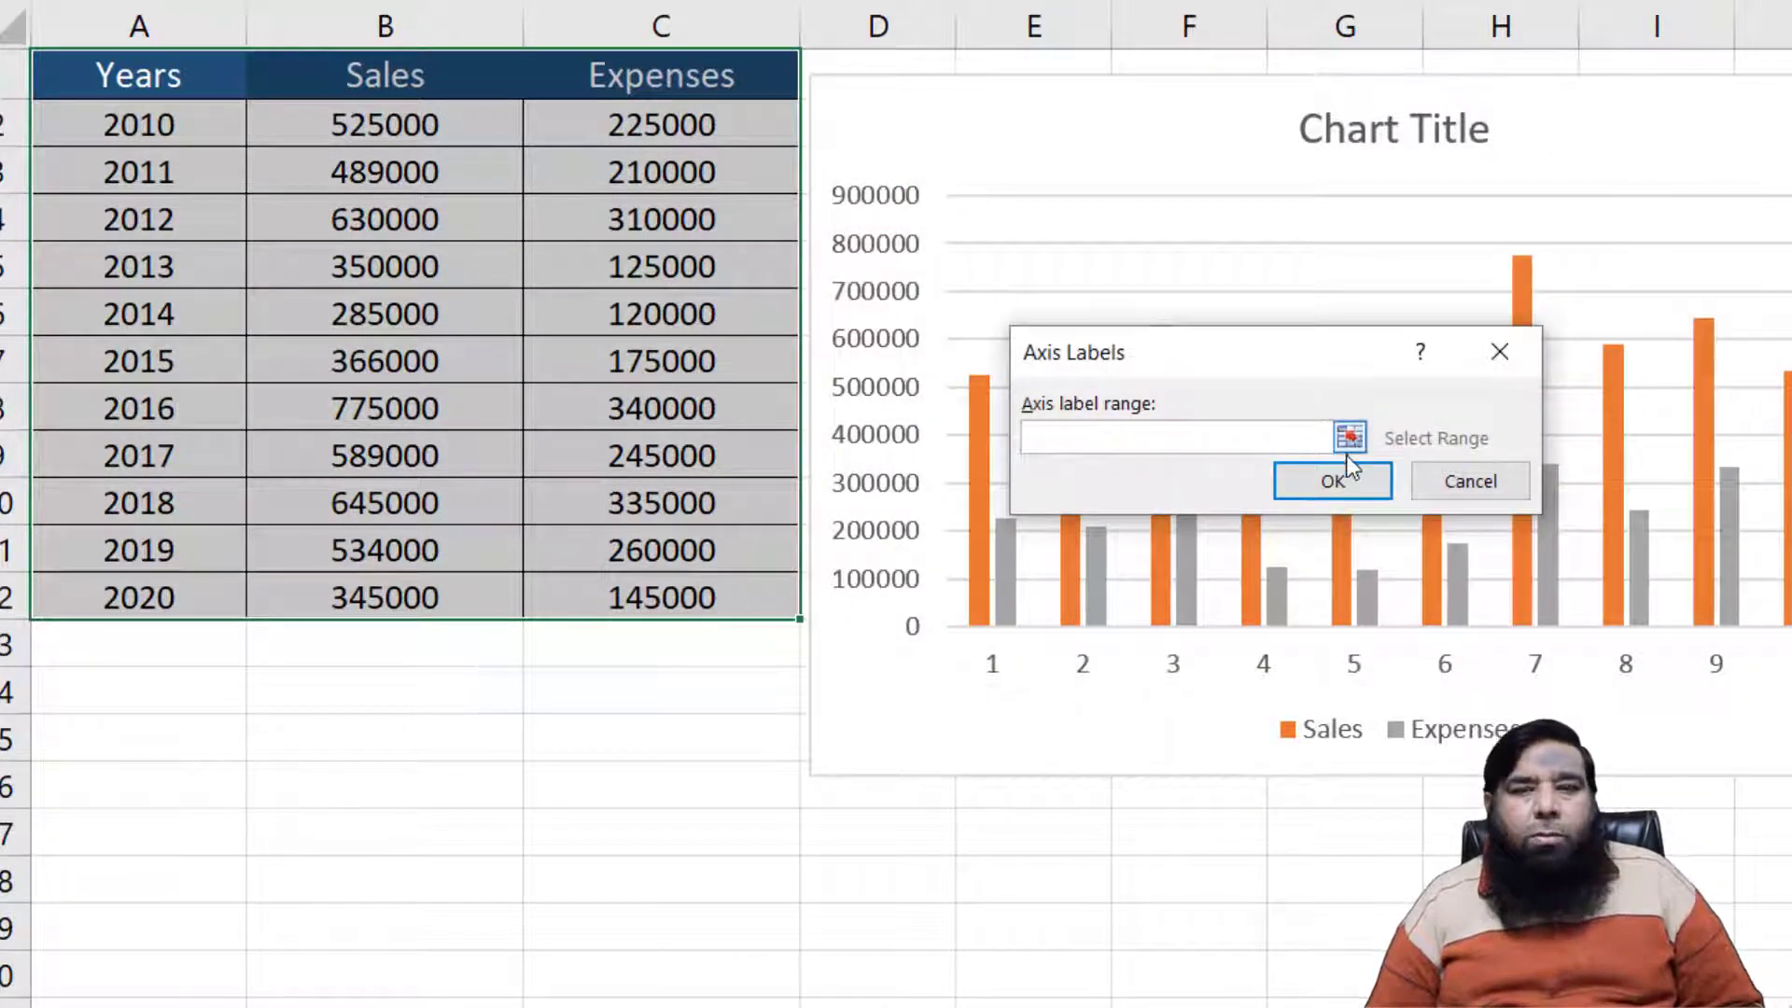
left_click(1350, 435)
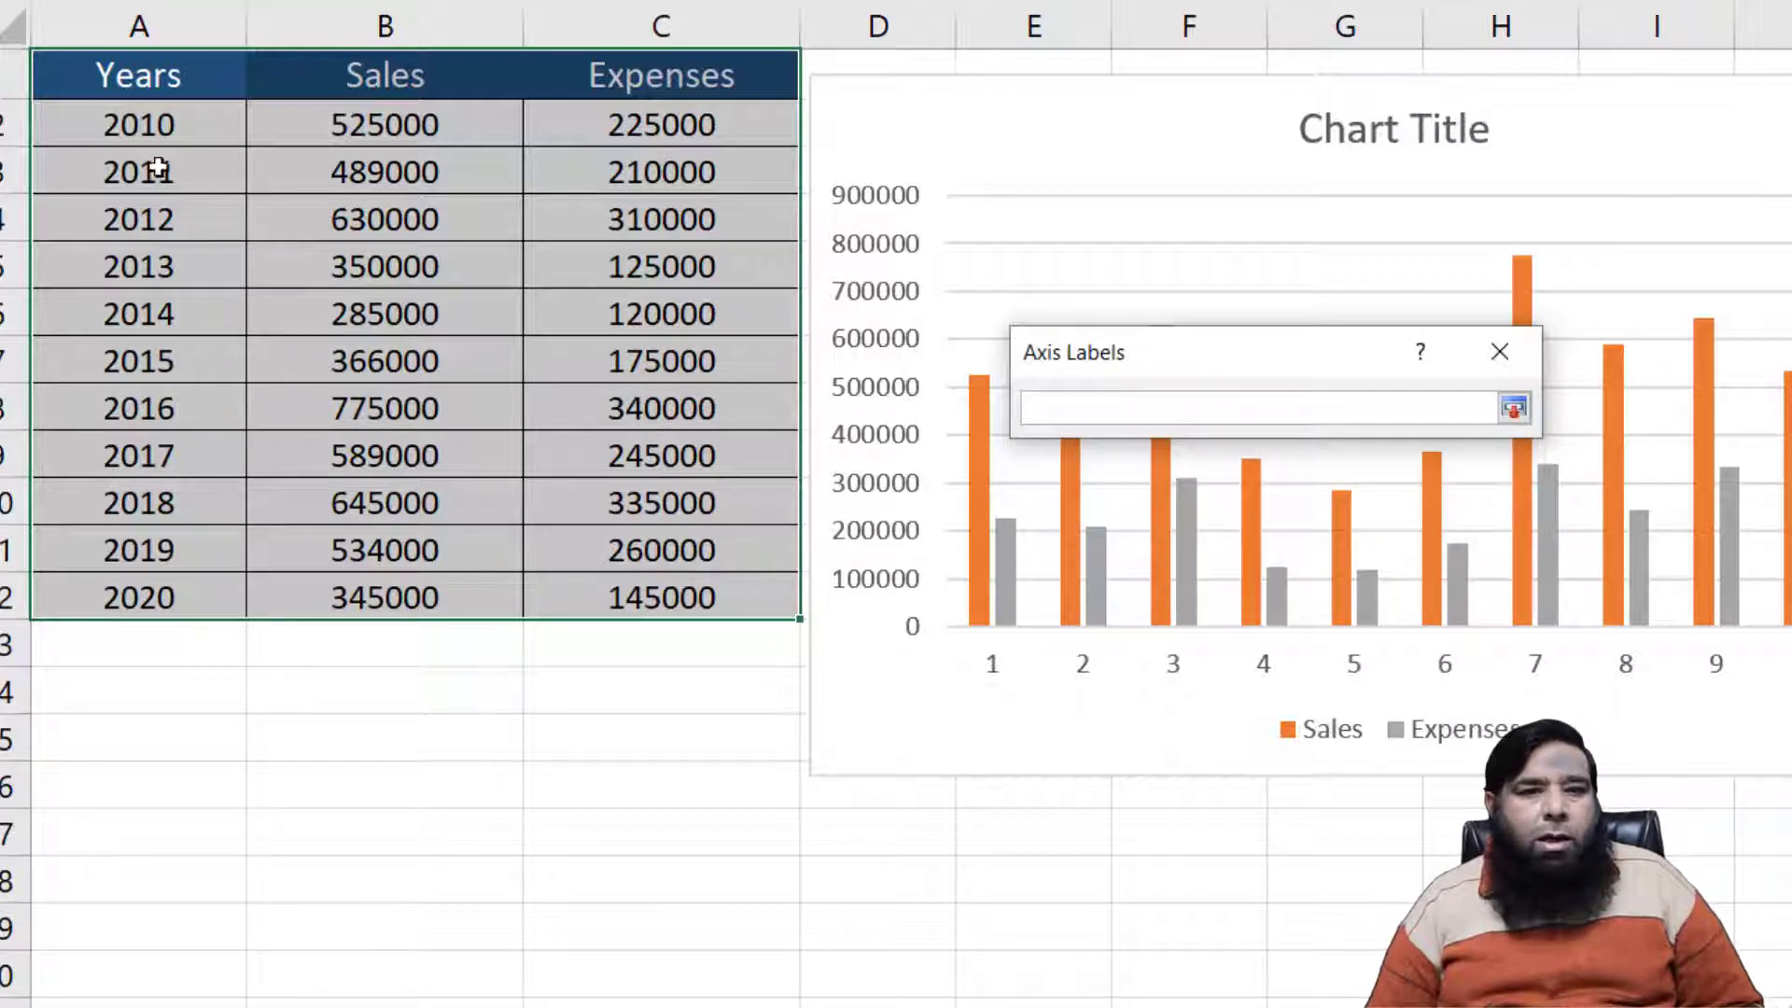
left_click(154, 123)
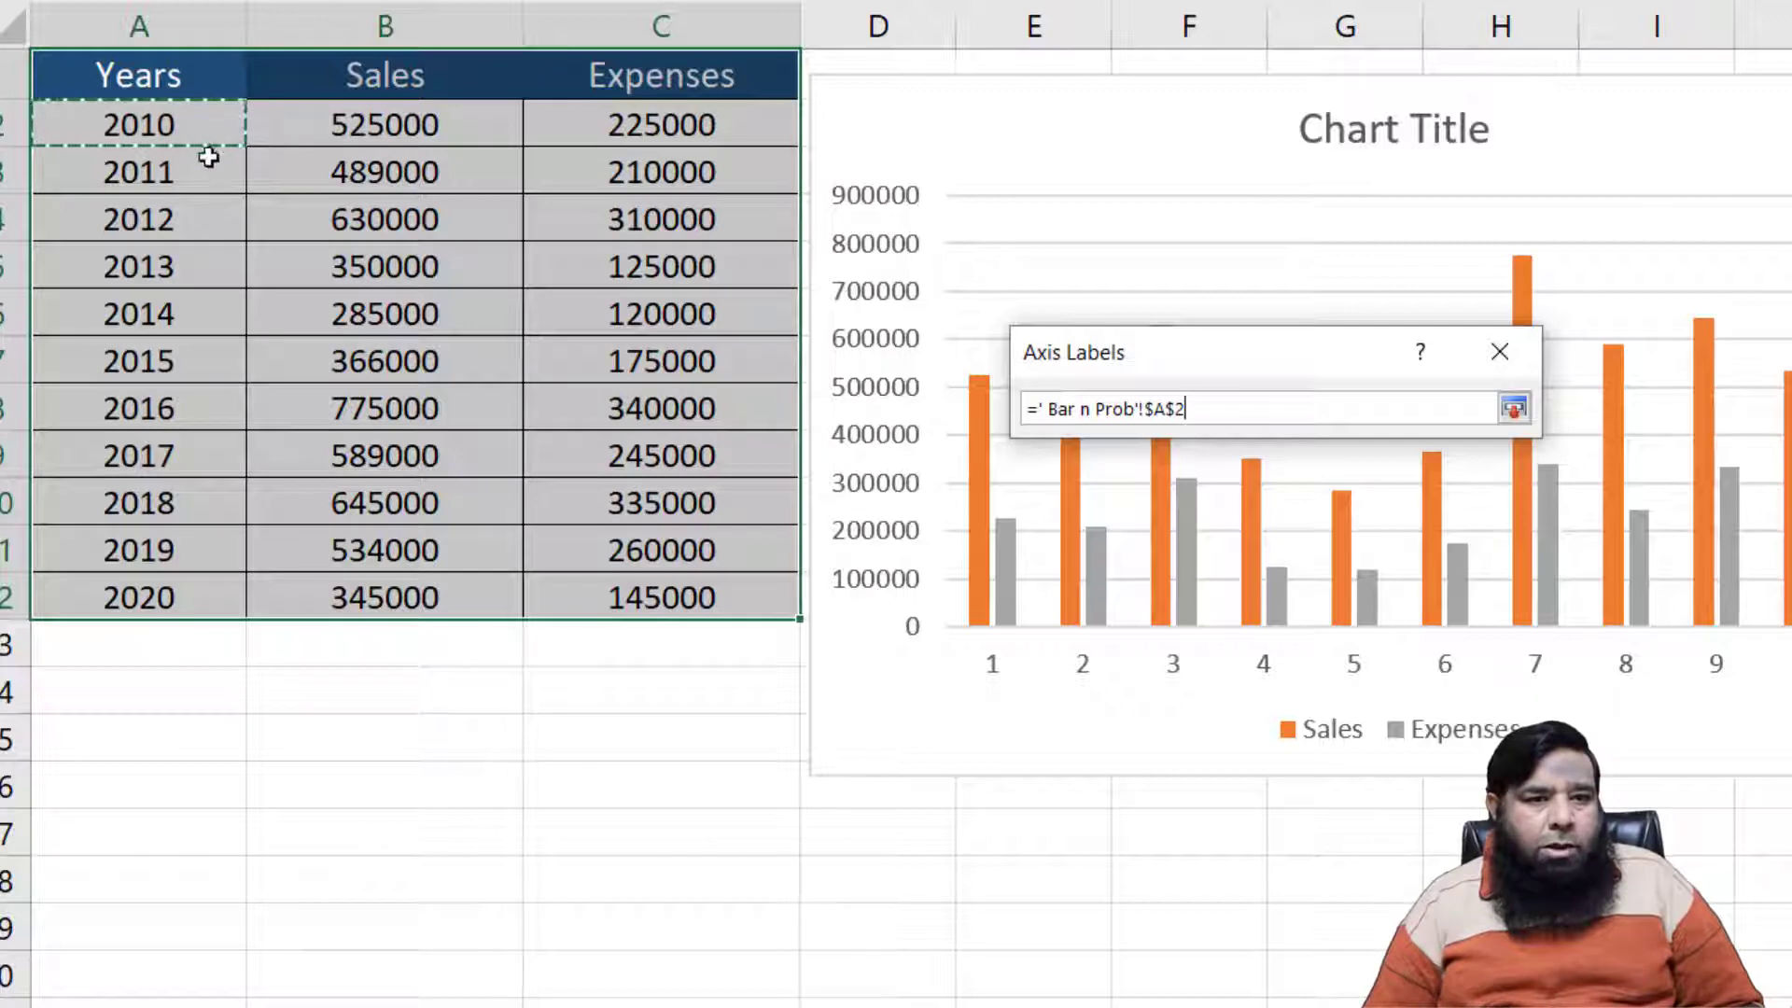
left_click_drag(208, 157, 168, 594)
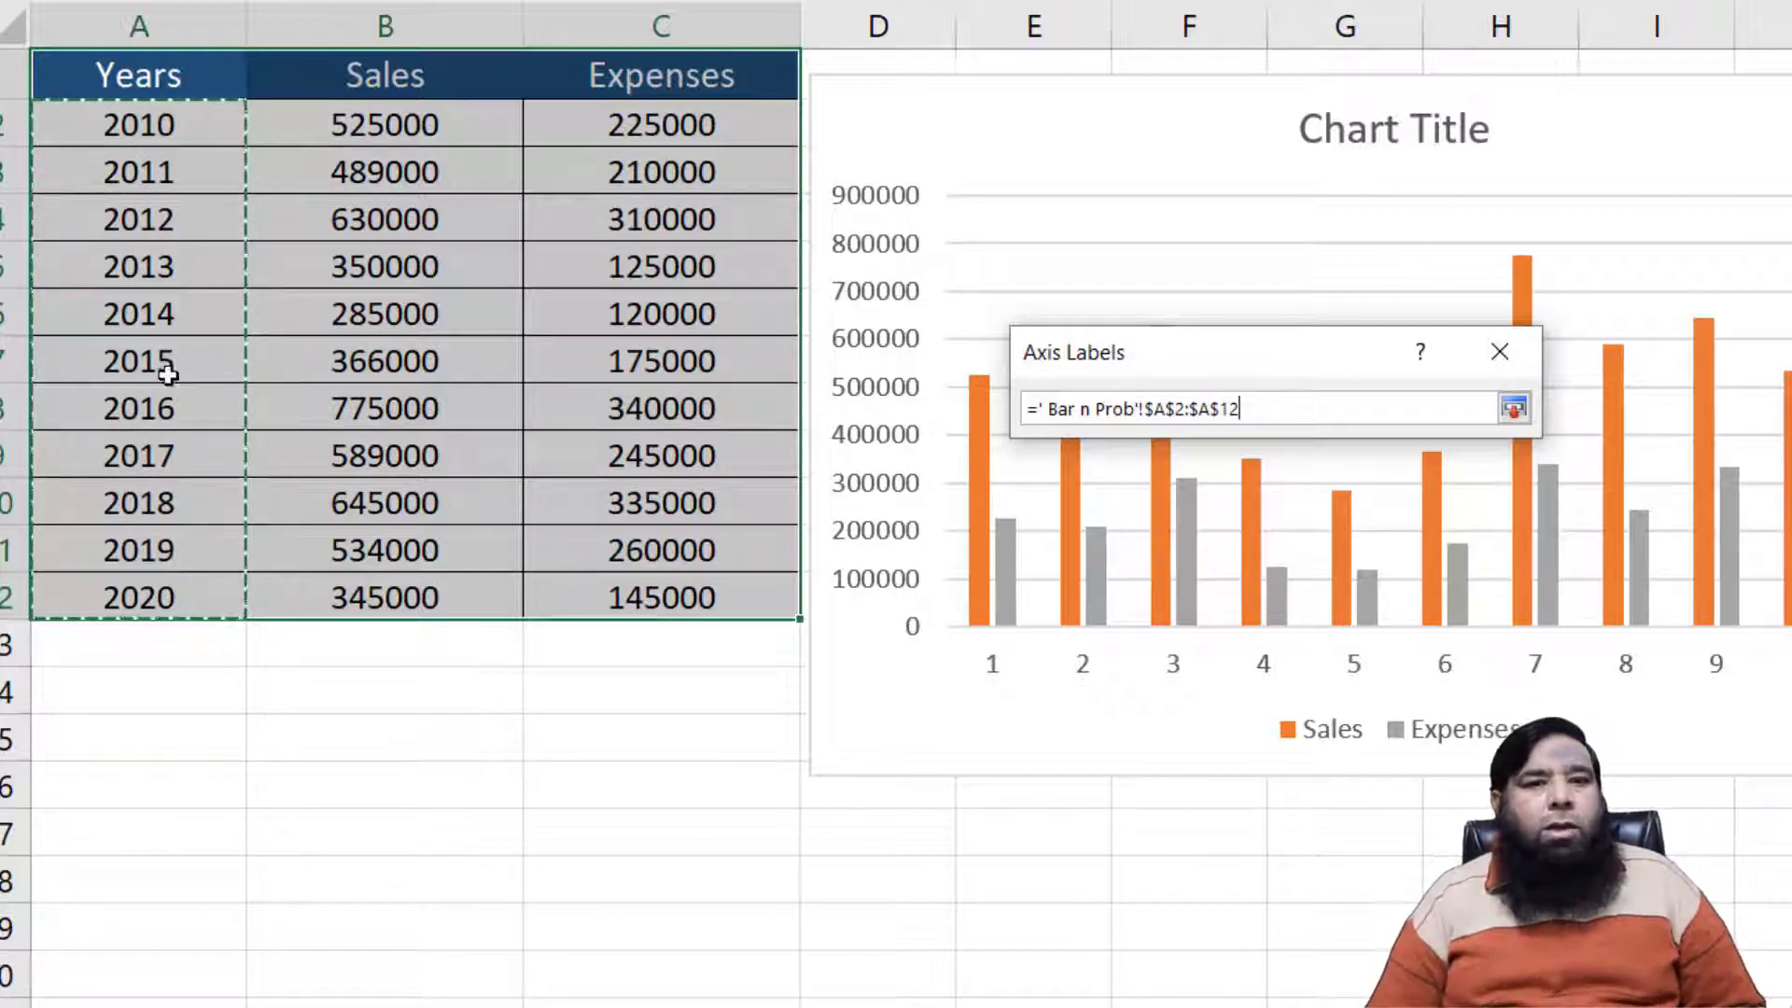
left_click(1512, 408)
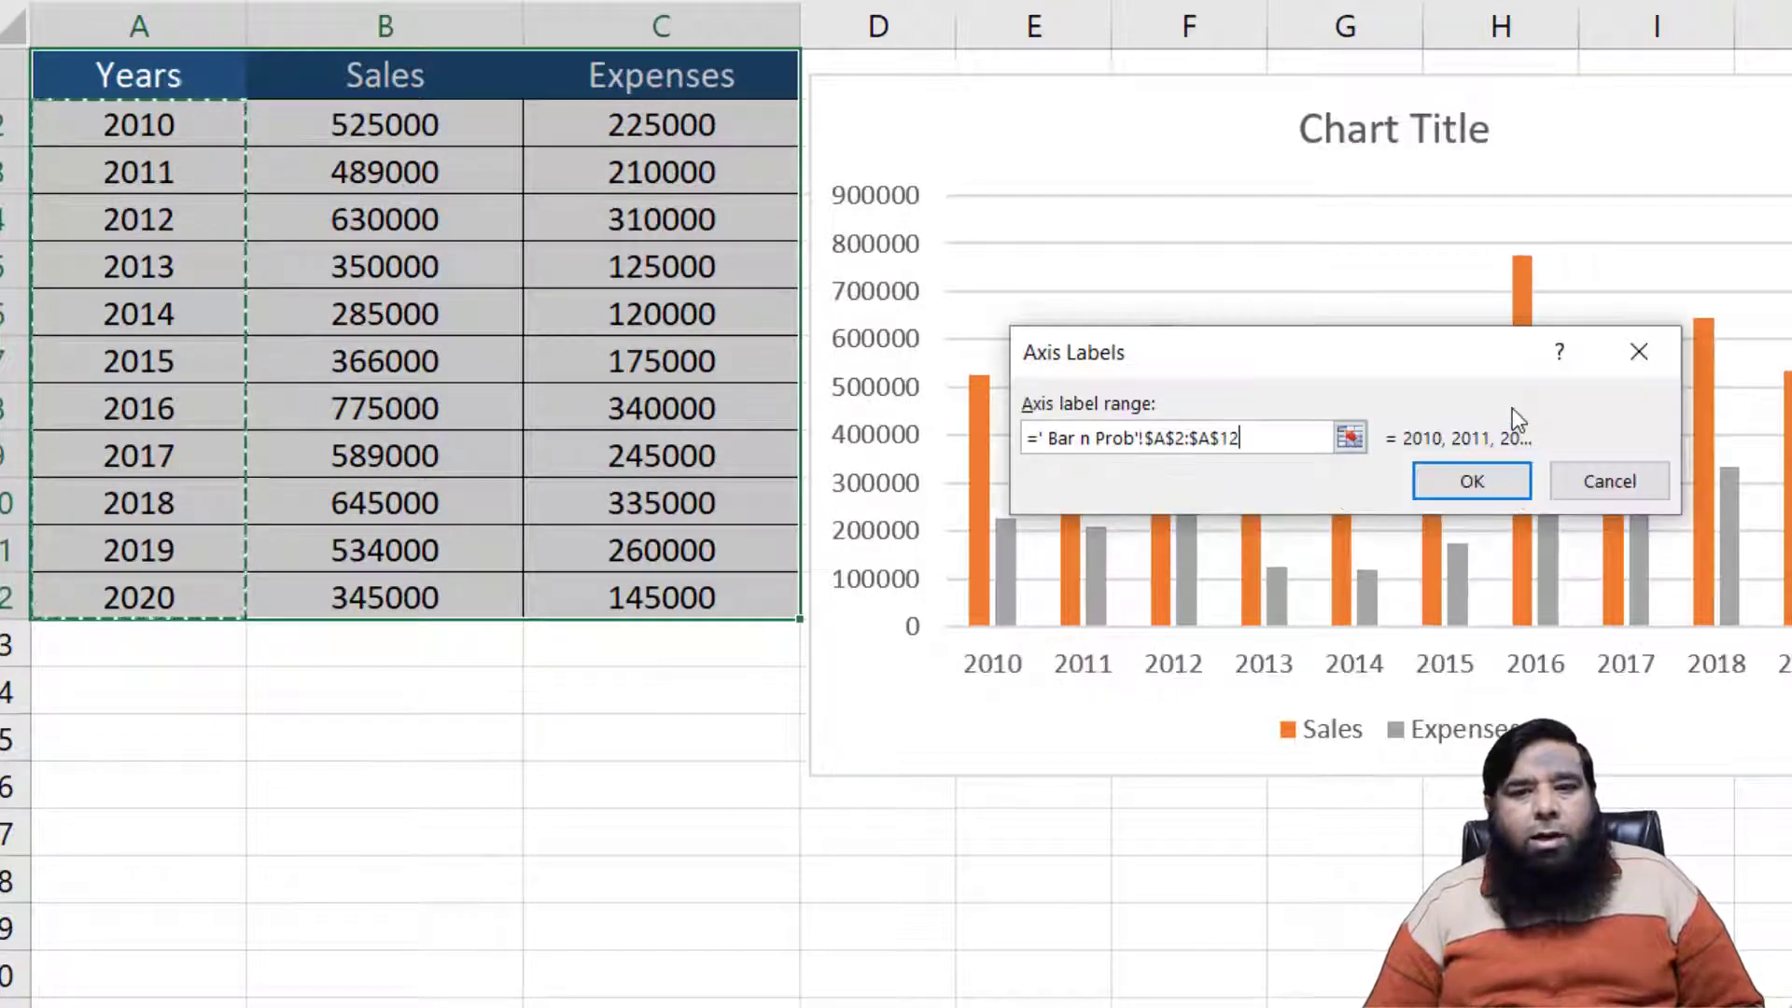
left_click(1467, 486)
left_click(1531, 662)
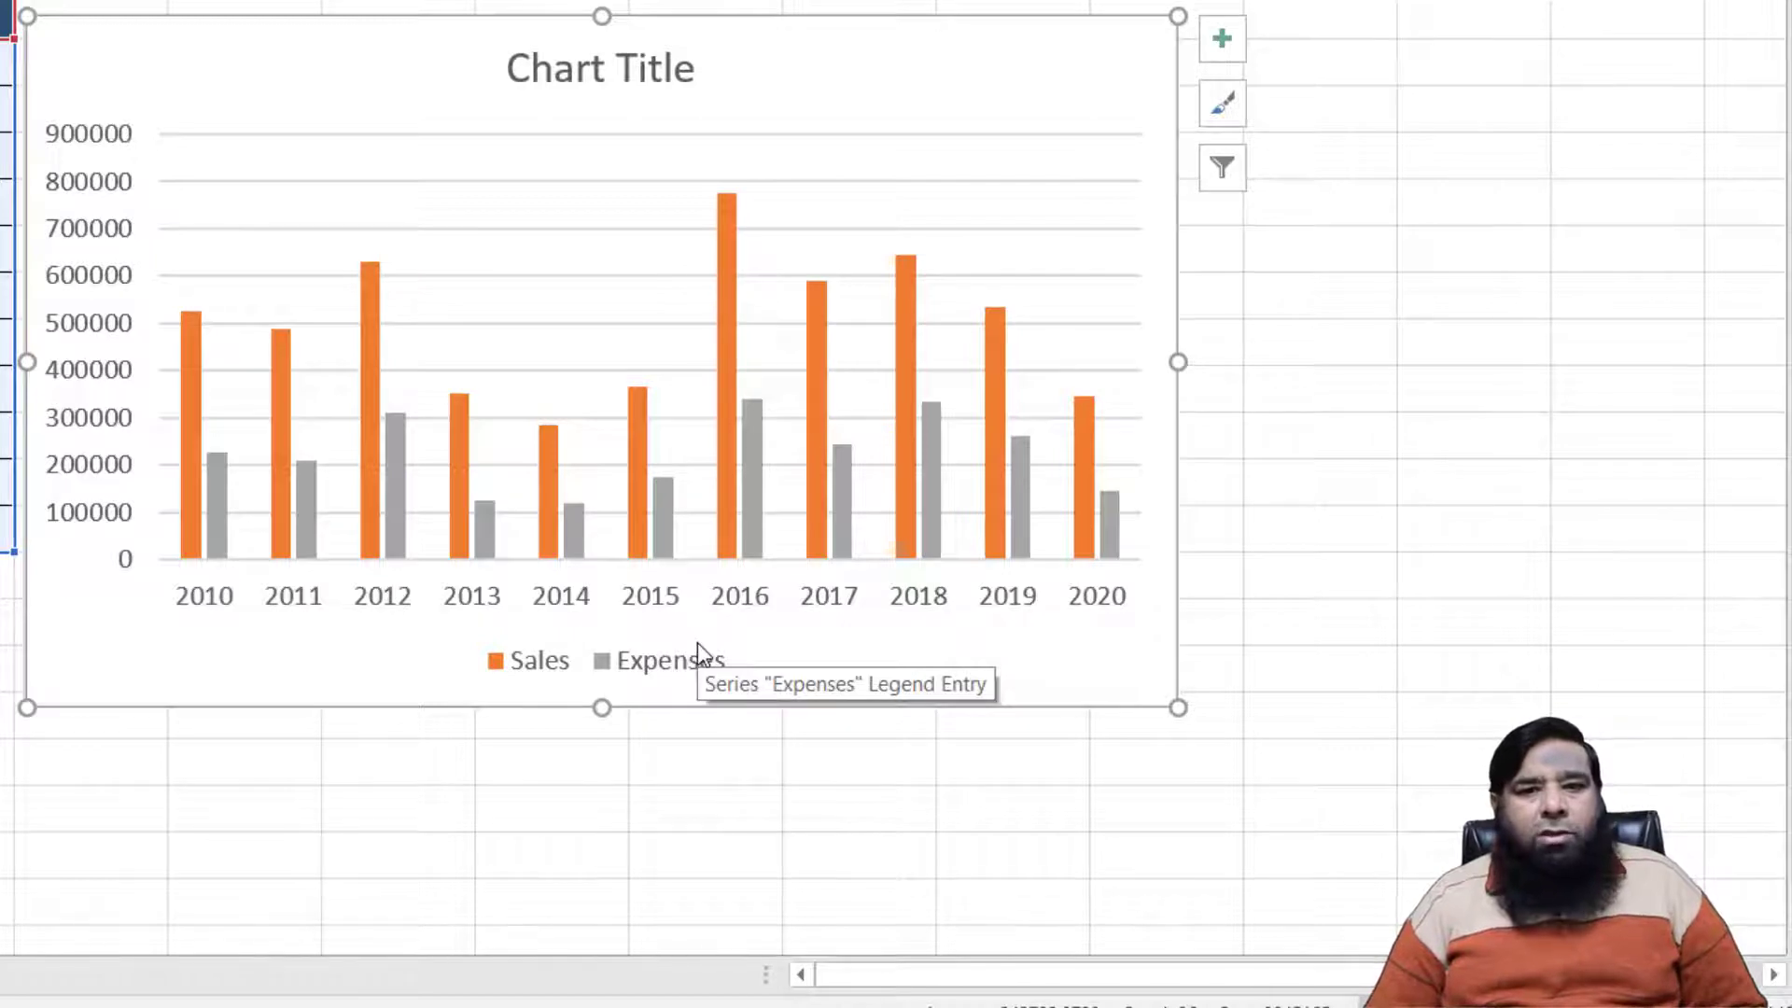
Filter the chart's categories so that only the years 2010 and 2020 are plotted
left_click(1224, 182)
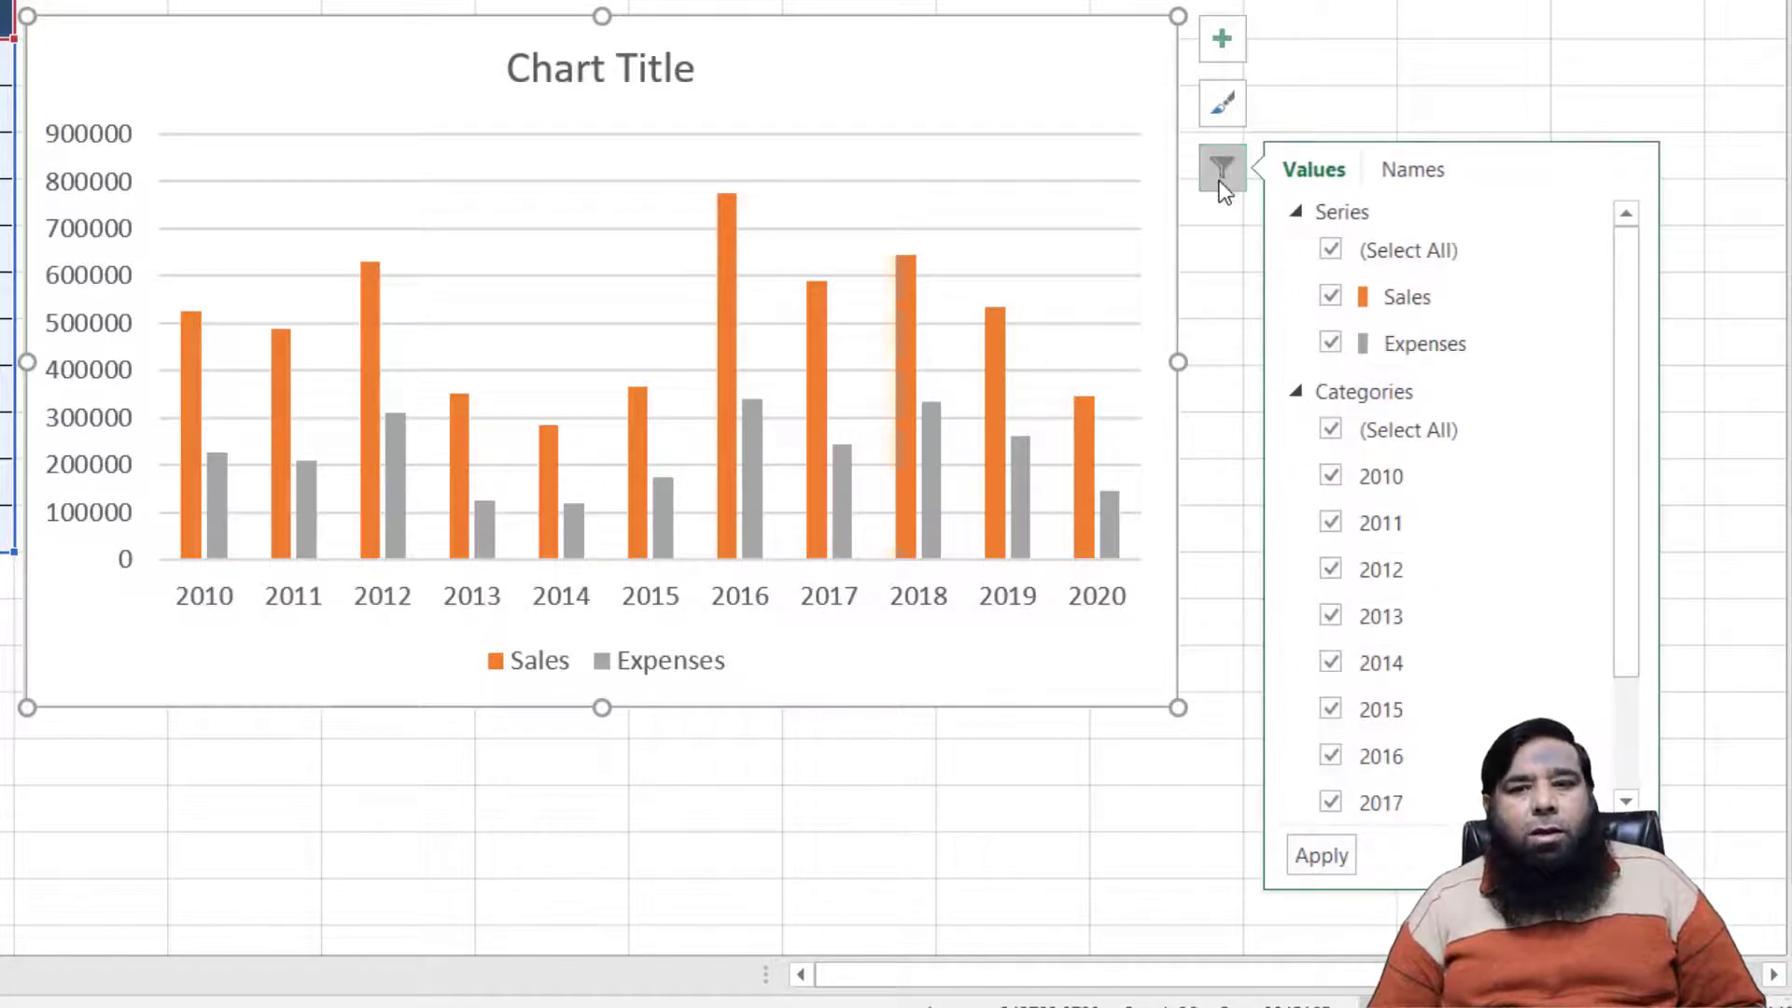
left_click(1333, 430)
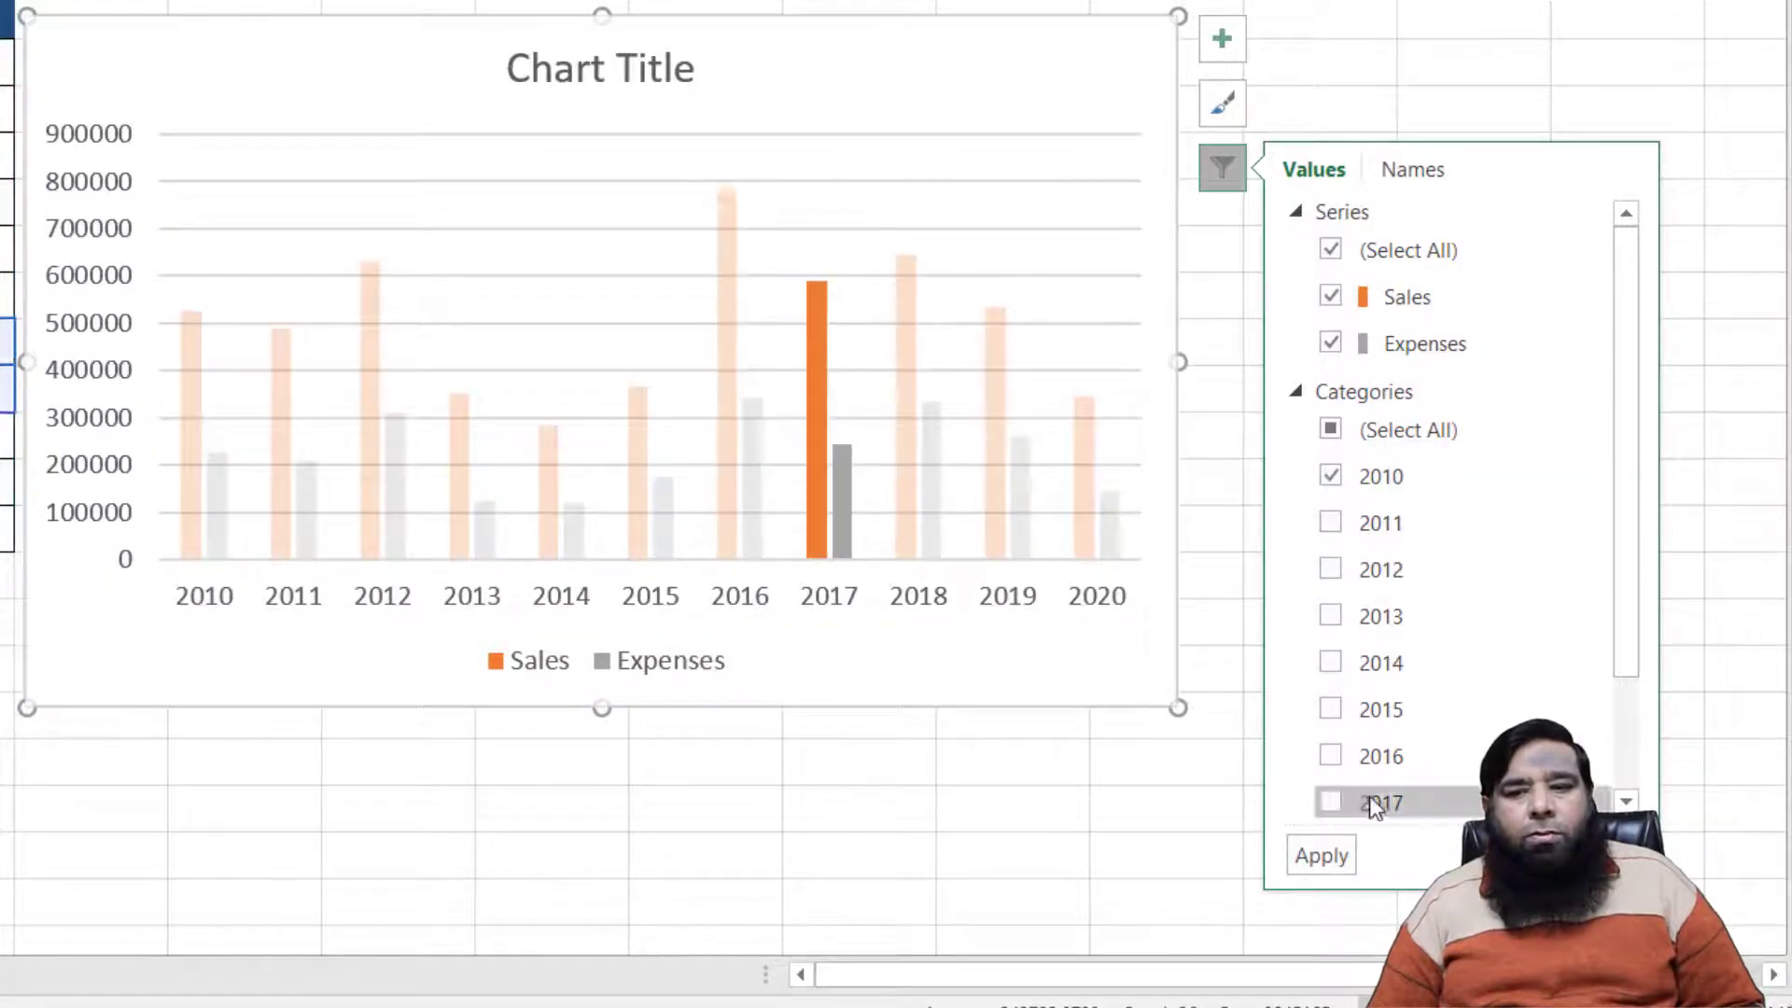
left_click(1626, 801)
left_click(1626, 801)
left_click(1626, 801)
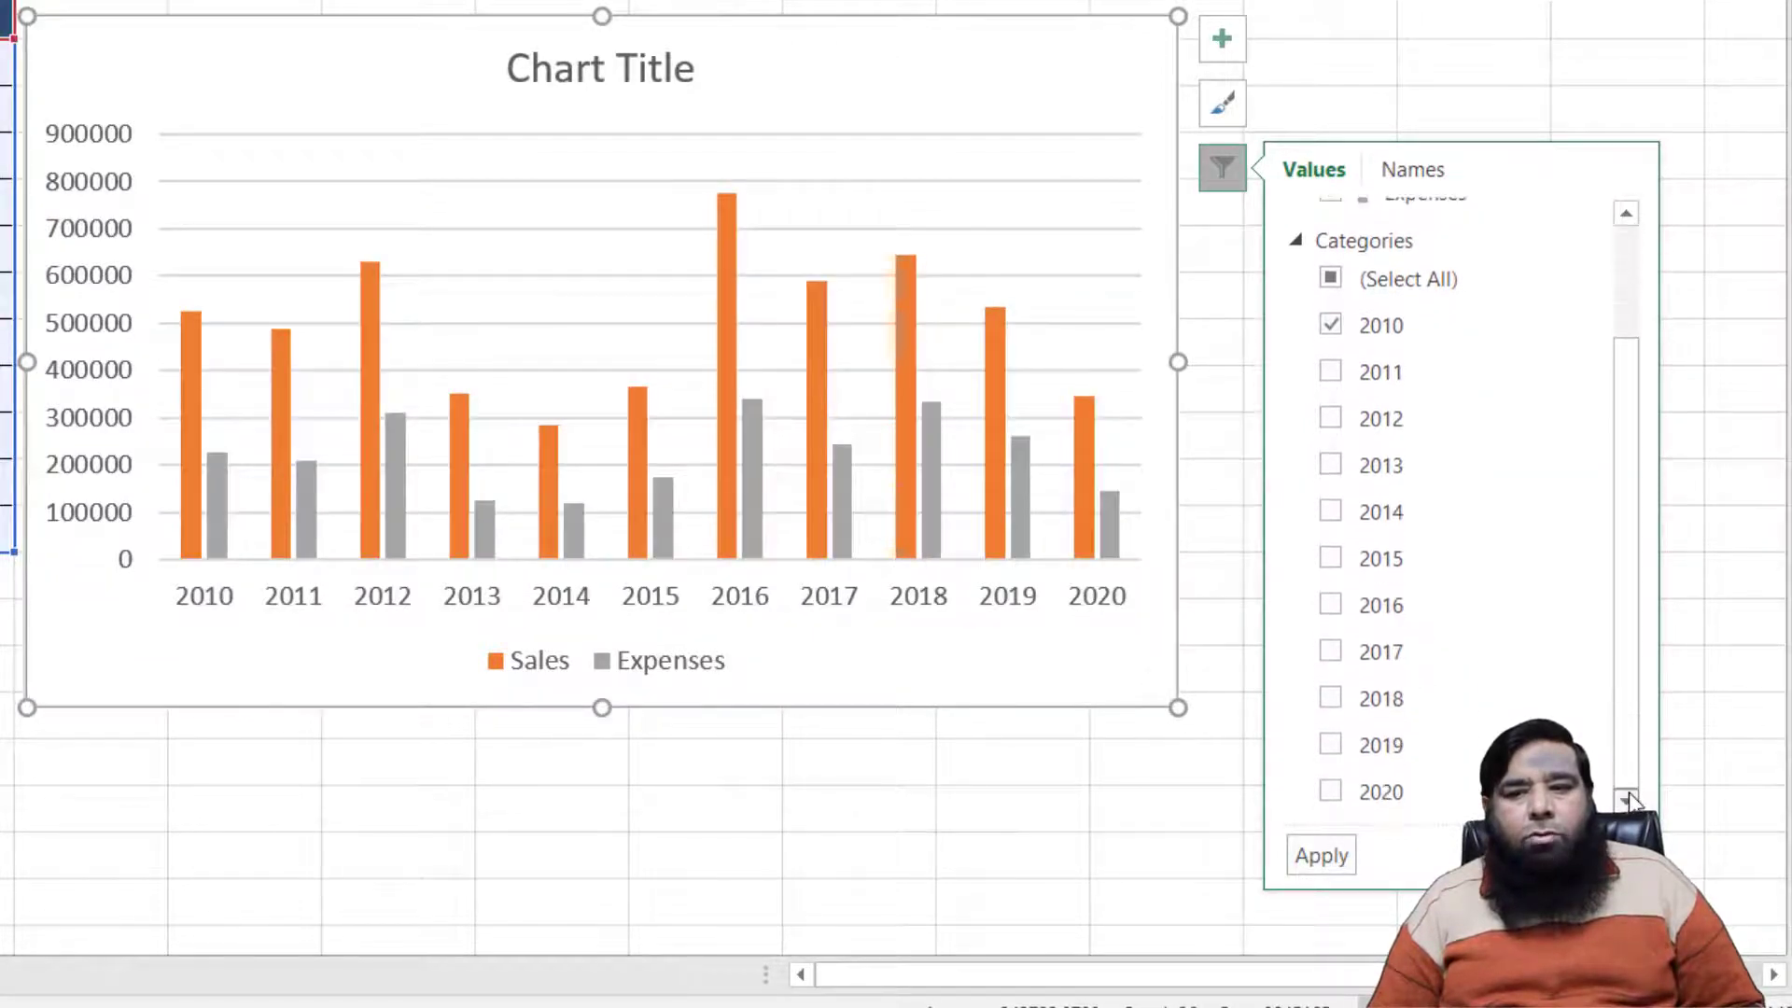
left_click(1332, 794)
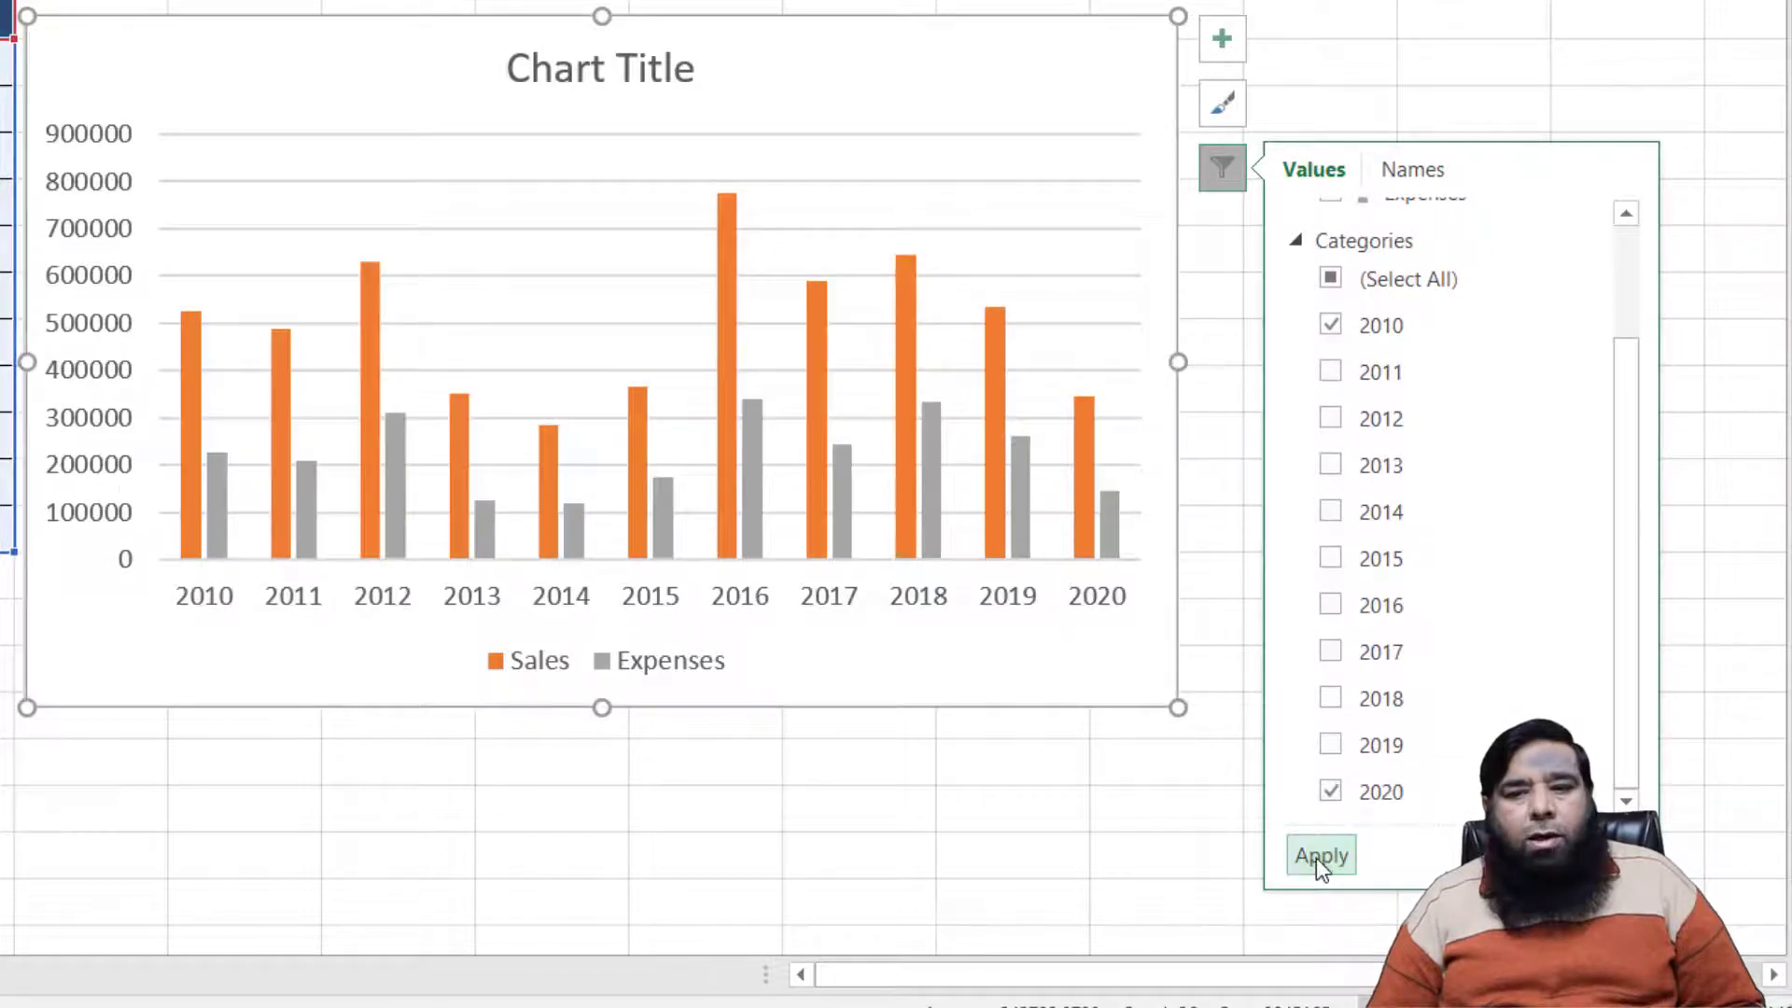
left_click(1318, 856)
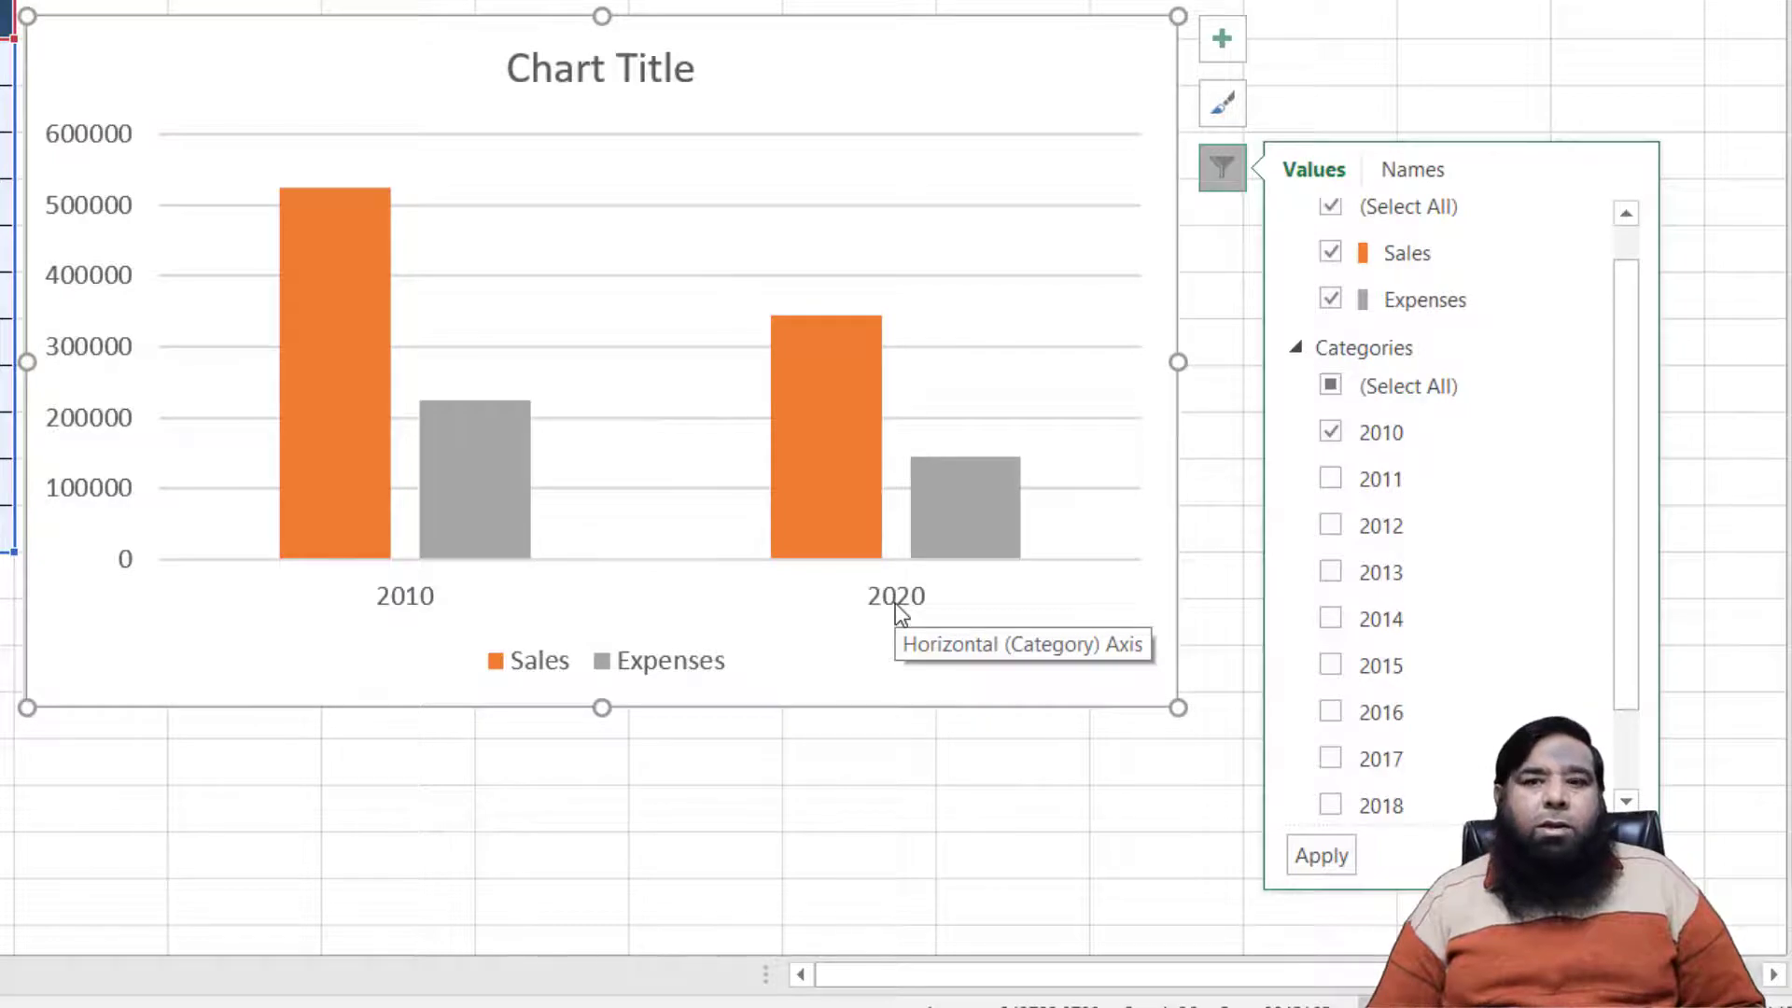
Add 2015 to the filtered chart categories, and restore all the years in the chart
left_click(1330, 663)
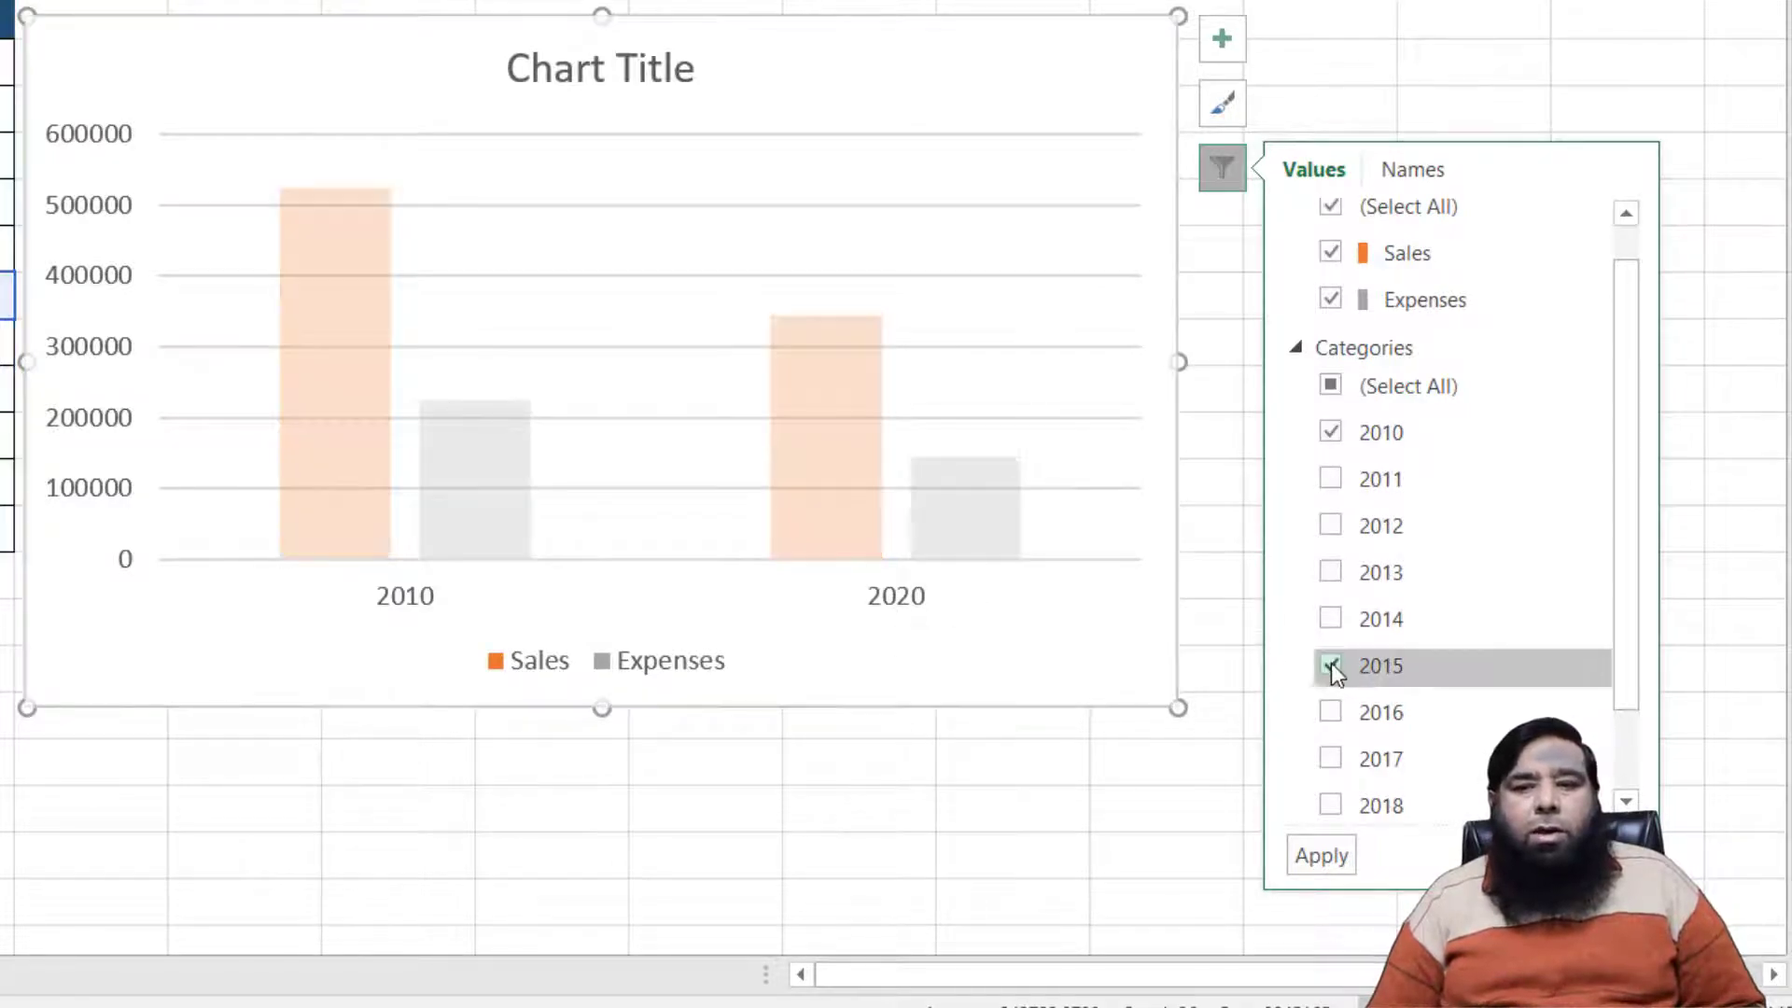
left_click(1299, 859)
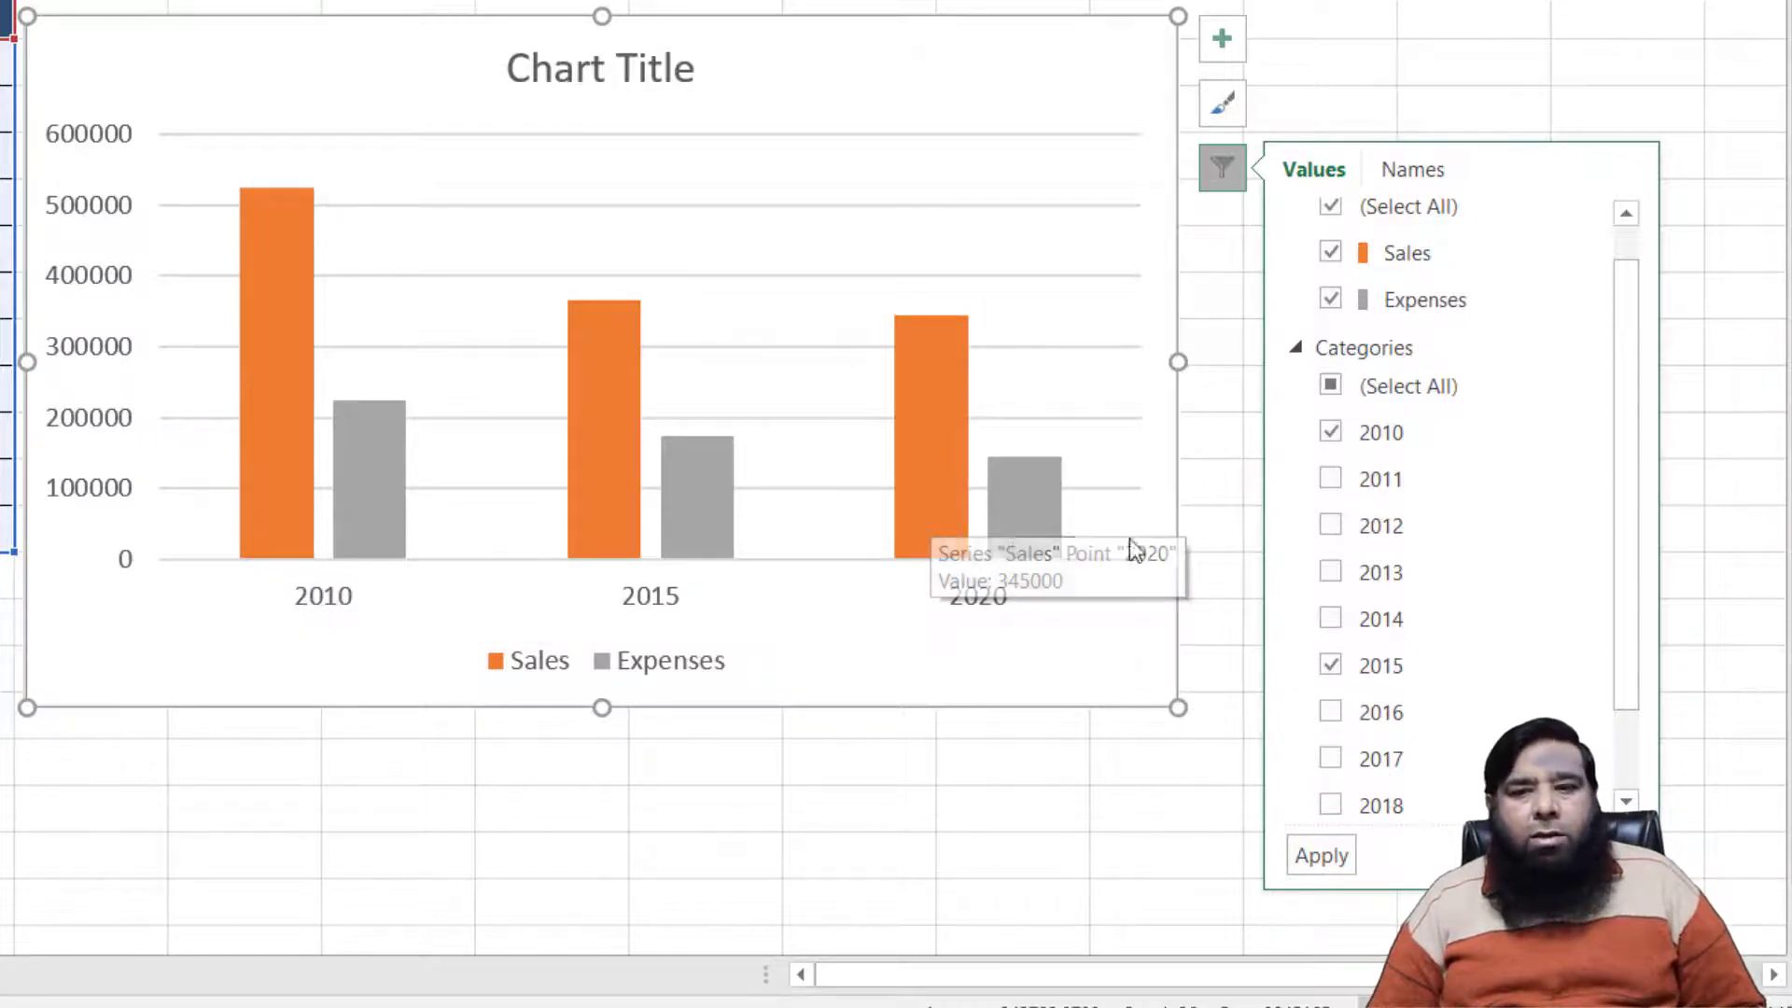
left_click(1345, 392)
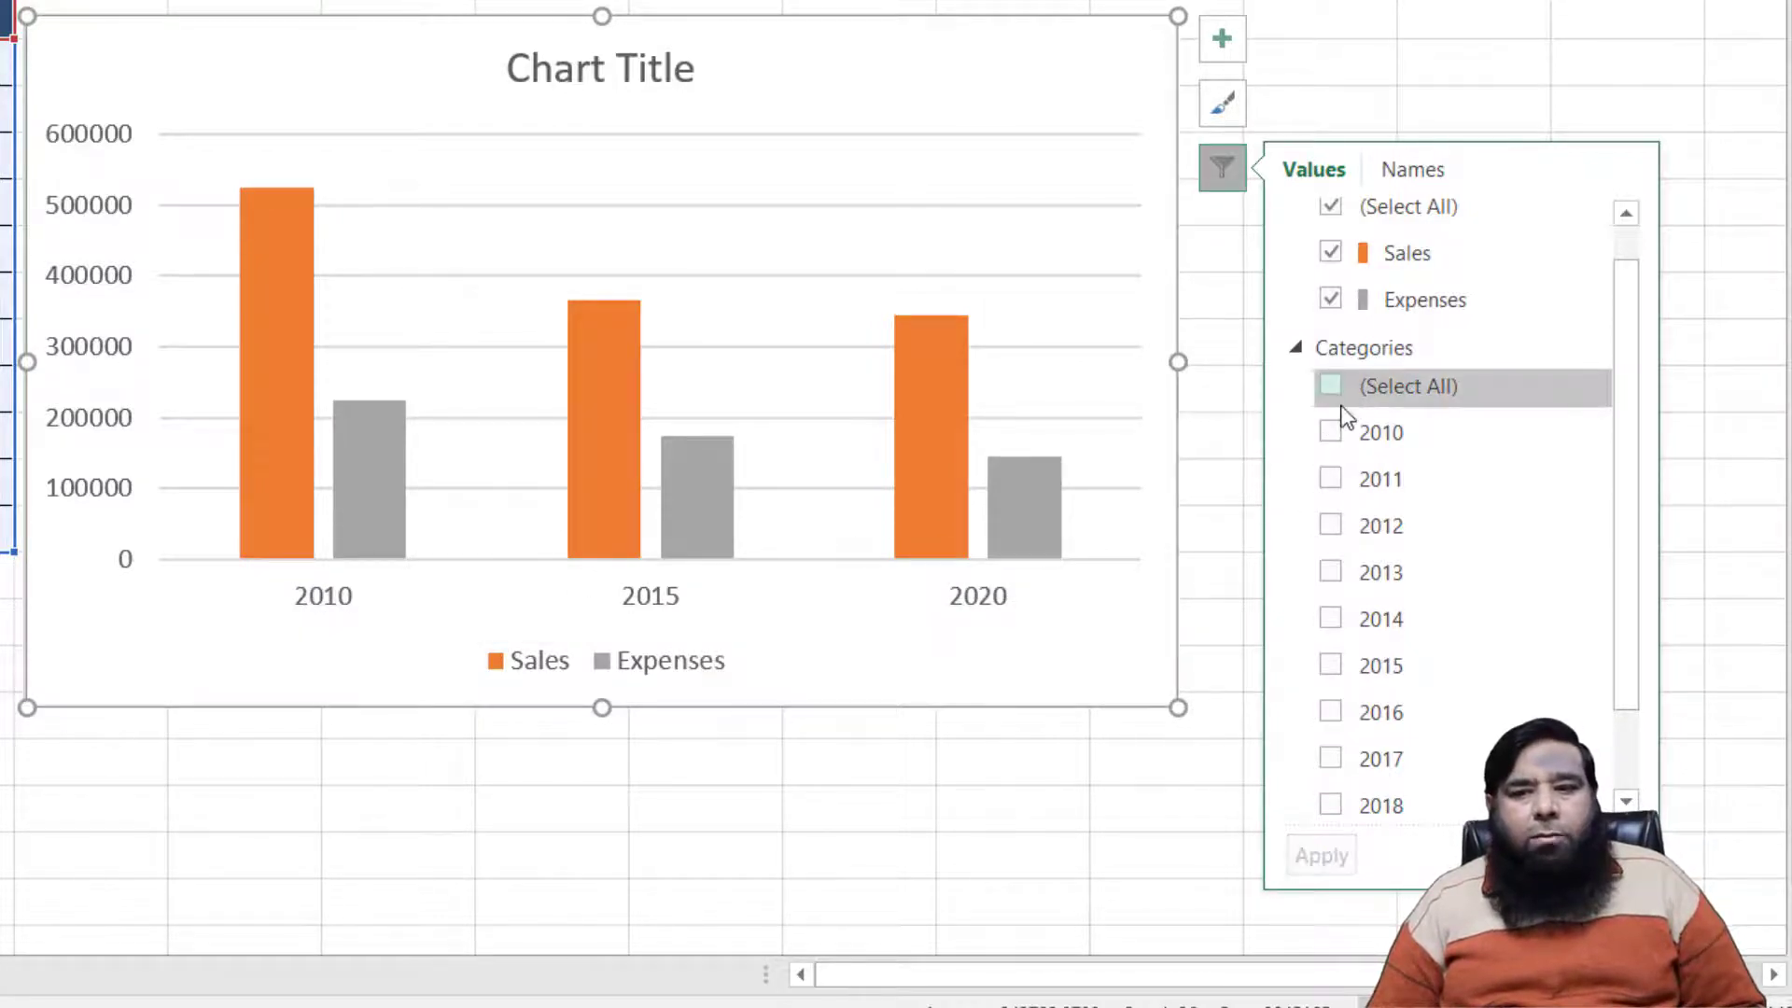
left_click(1343, 393)
left_click(1320, 855)
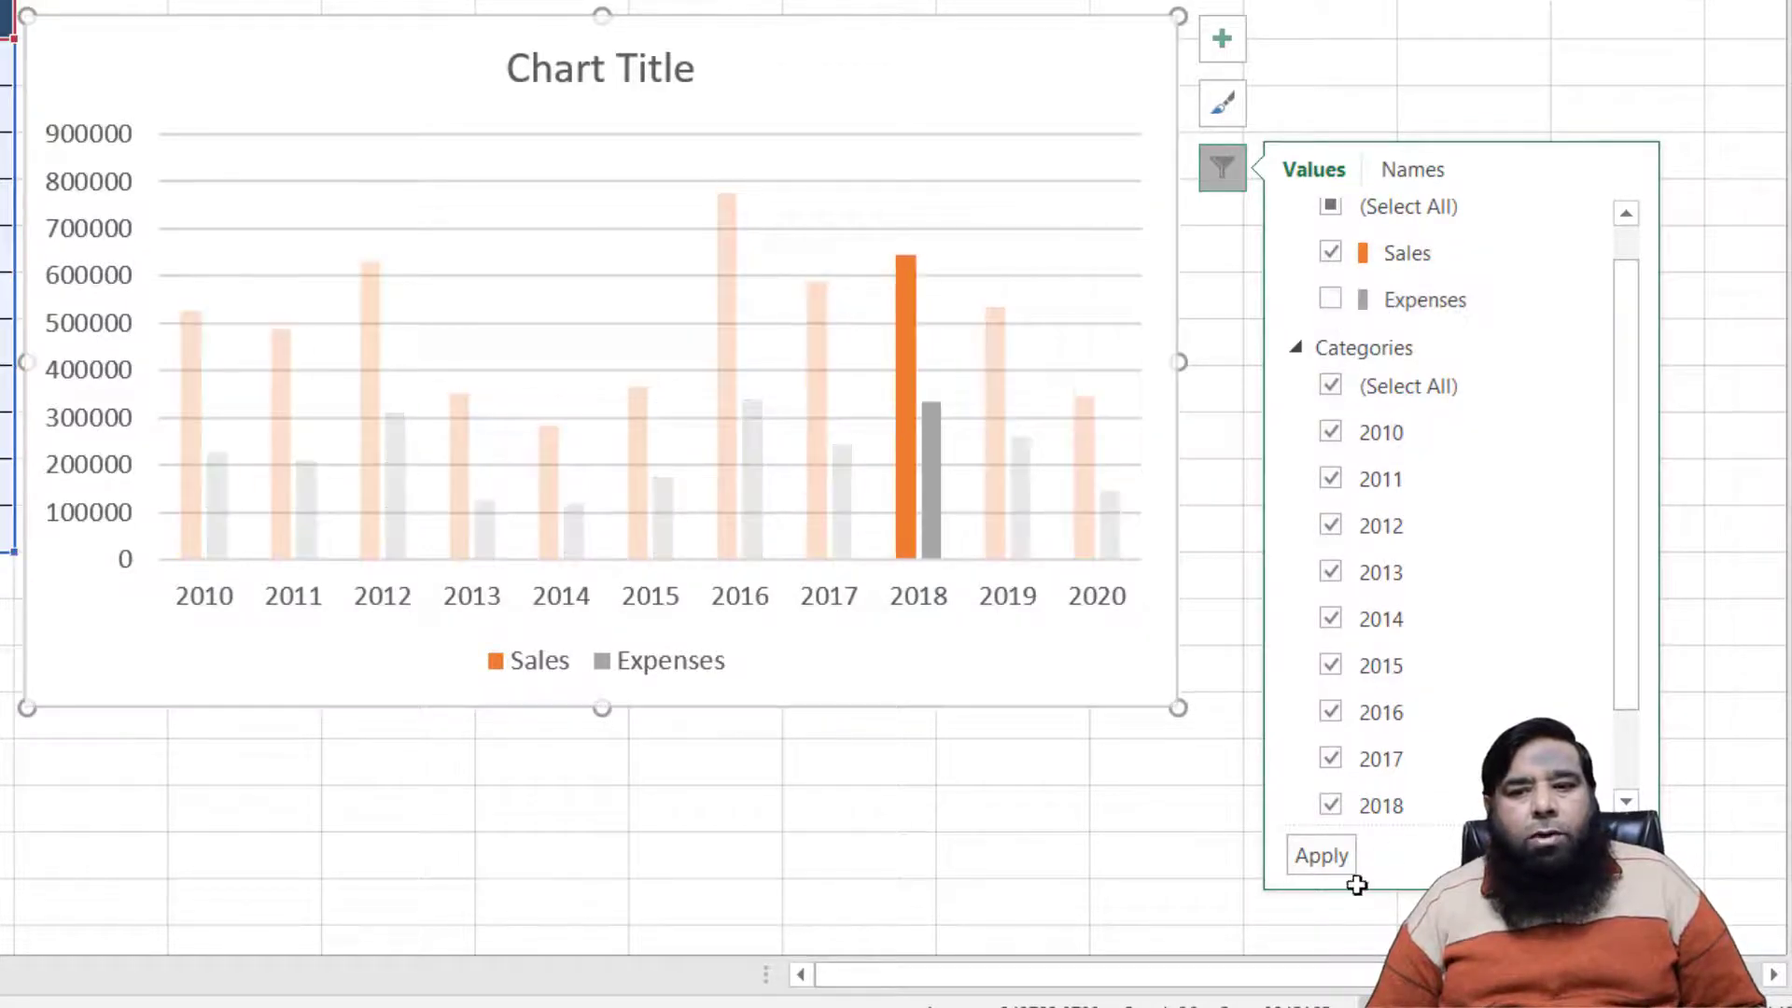
Filter the chart's series to Sales only, and switch the filter to Expenses only
left_click(1339, 855)
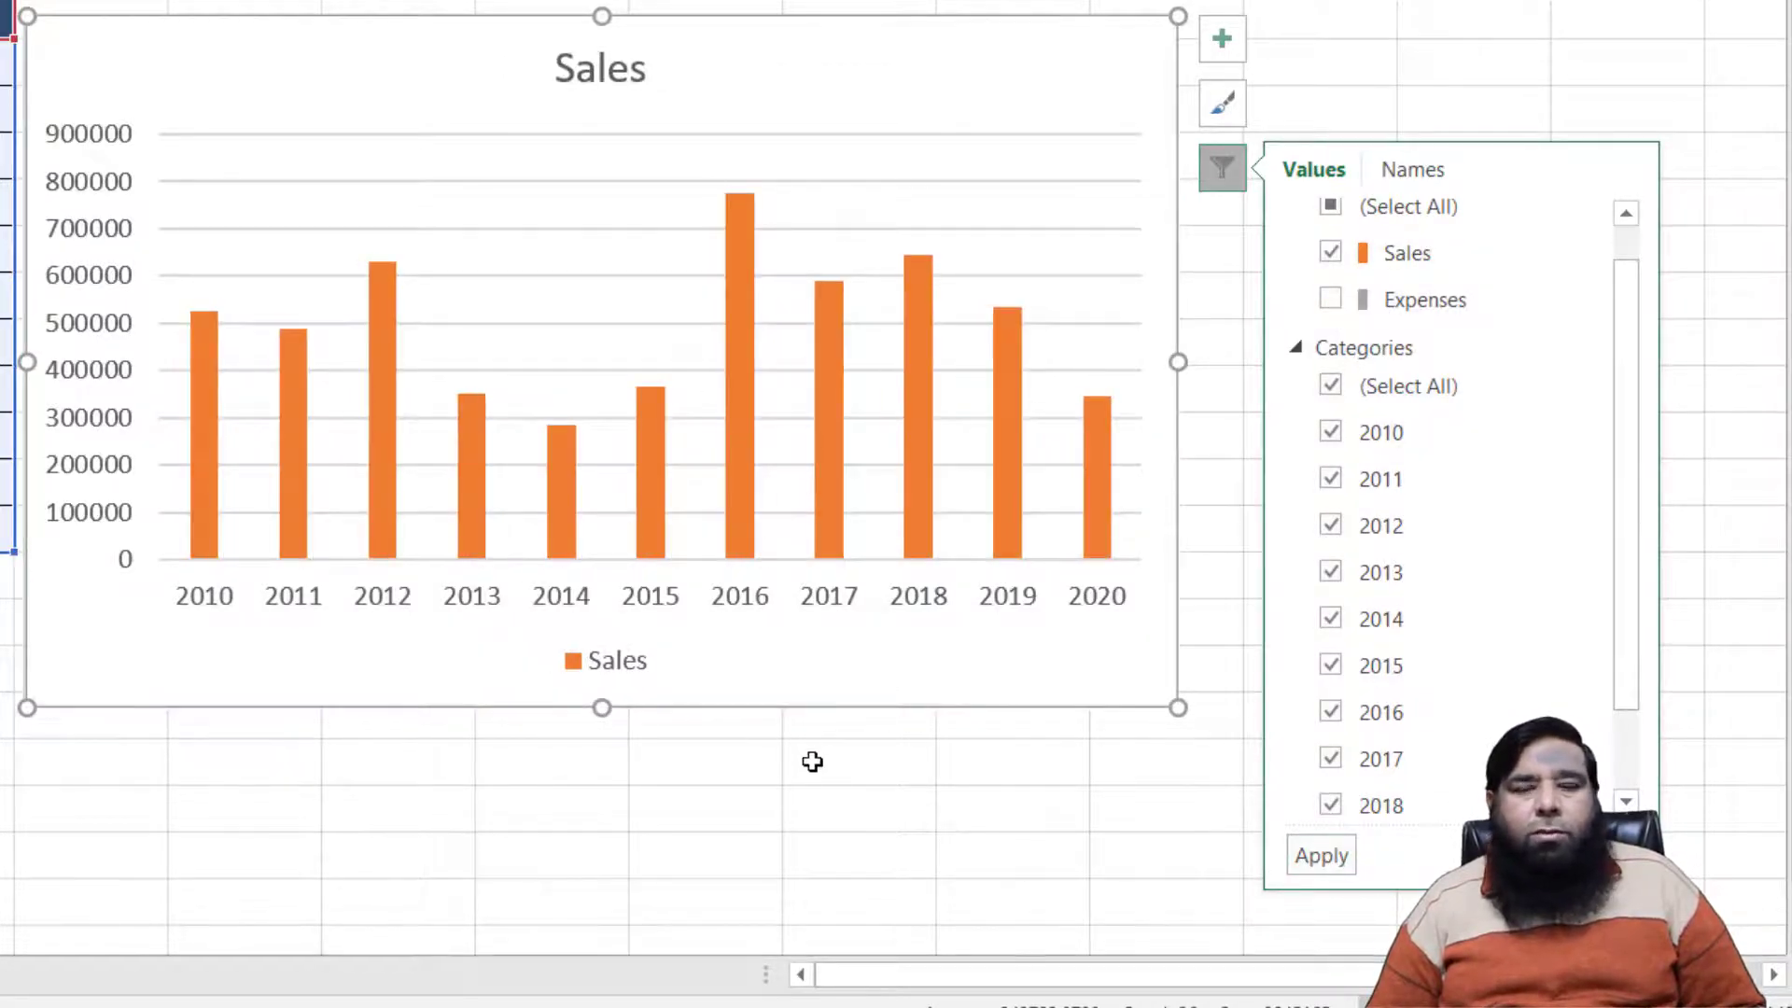
left_click(1329, 299)
left_click(1333, 253)
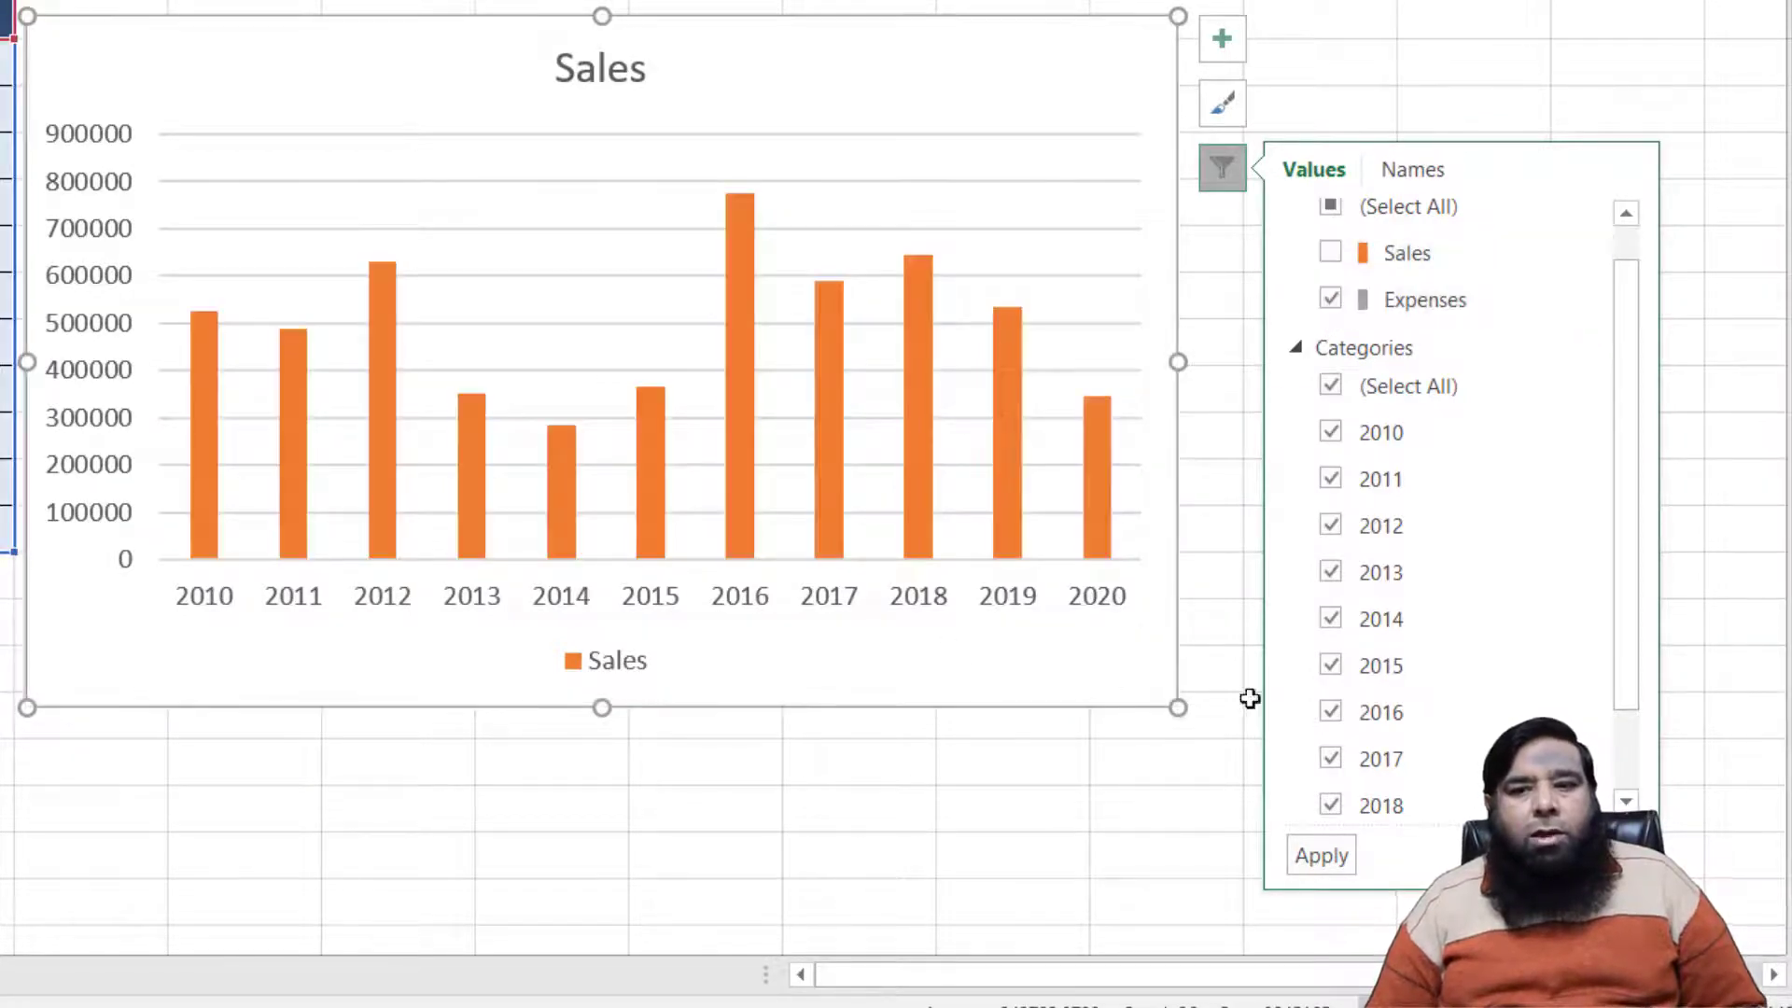
left_click(1318, 855)
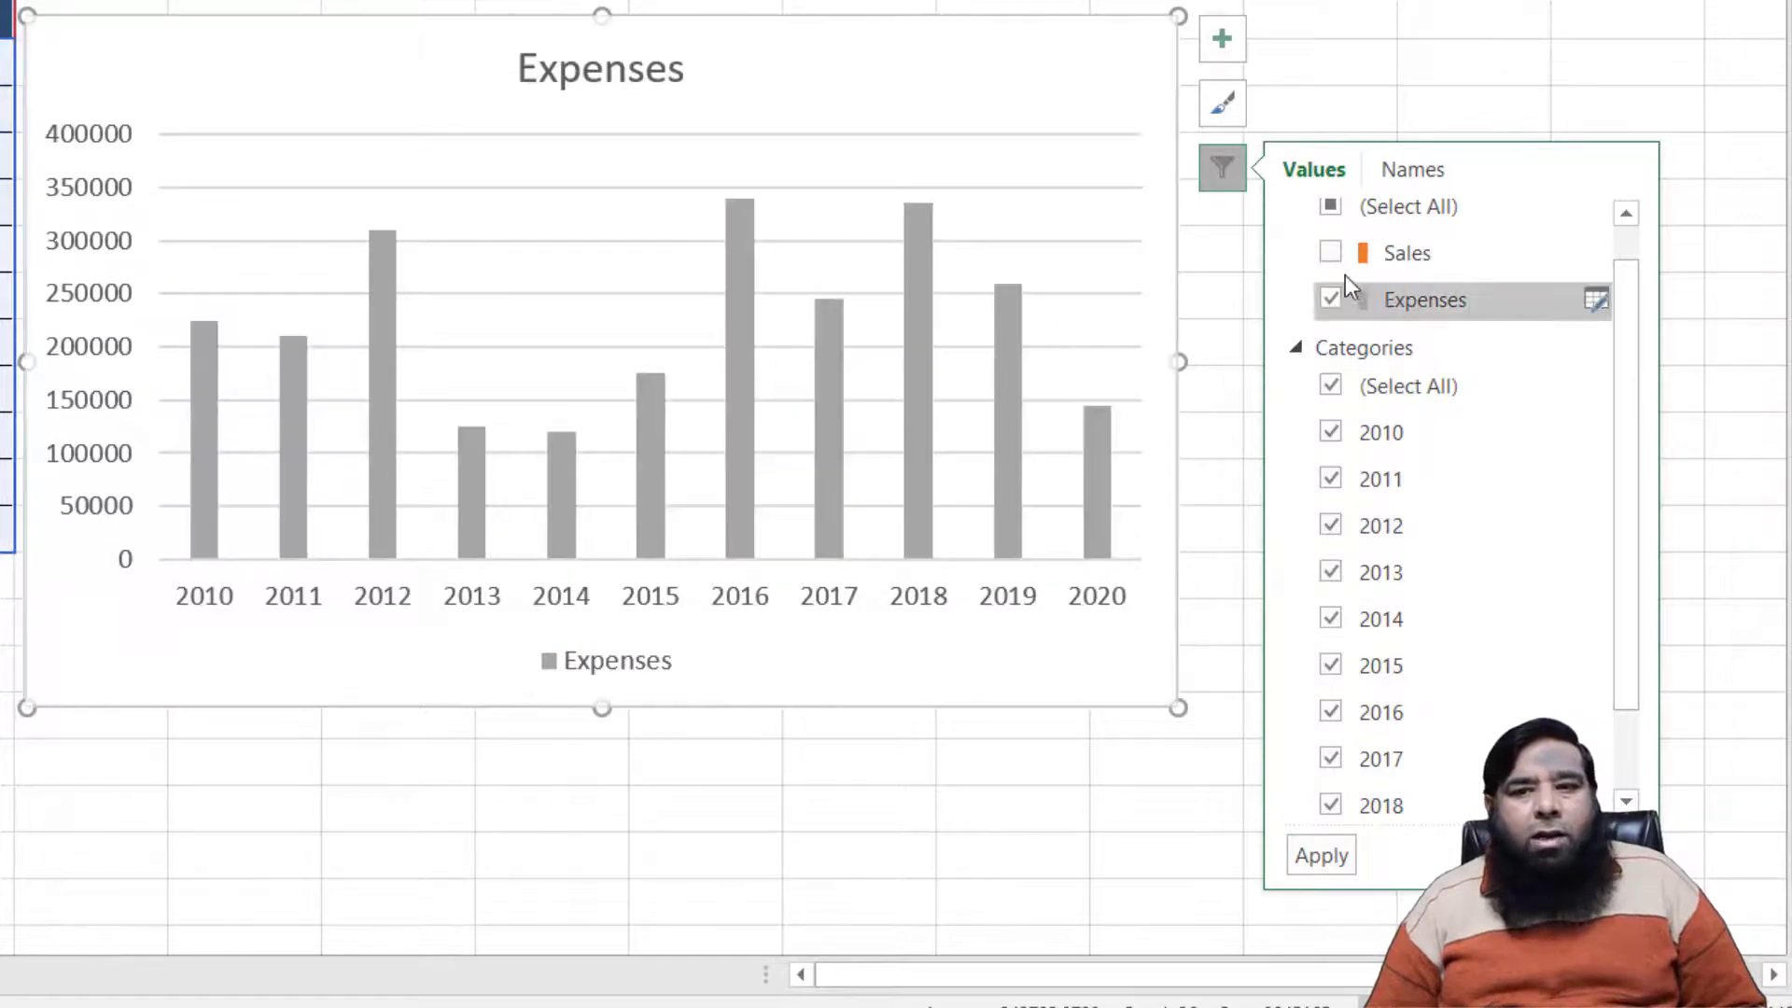
Reselect all series in the chart filter so that both Sales and Expenses are plotted
left_click(1332, 203)
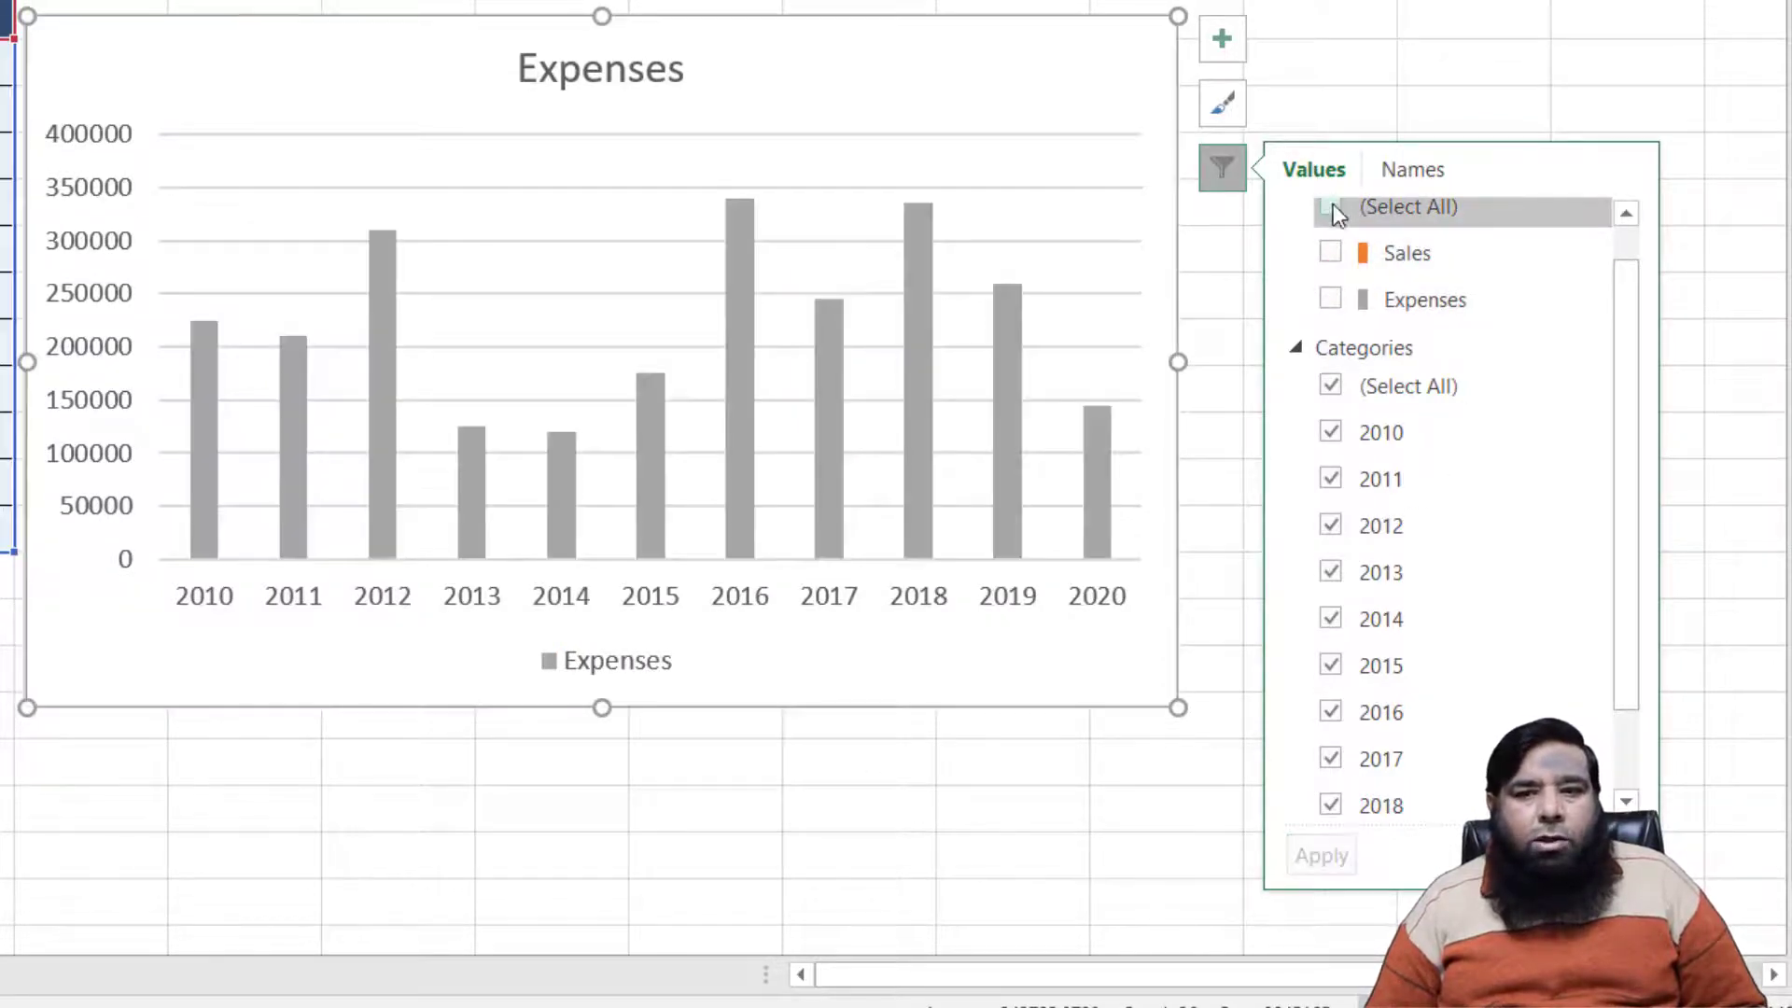
left_click(1331, 252)
left_click(1332, 204)
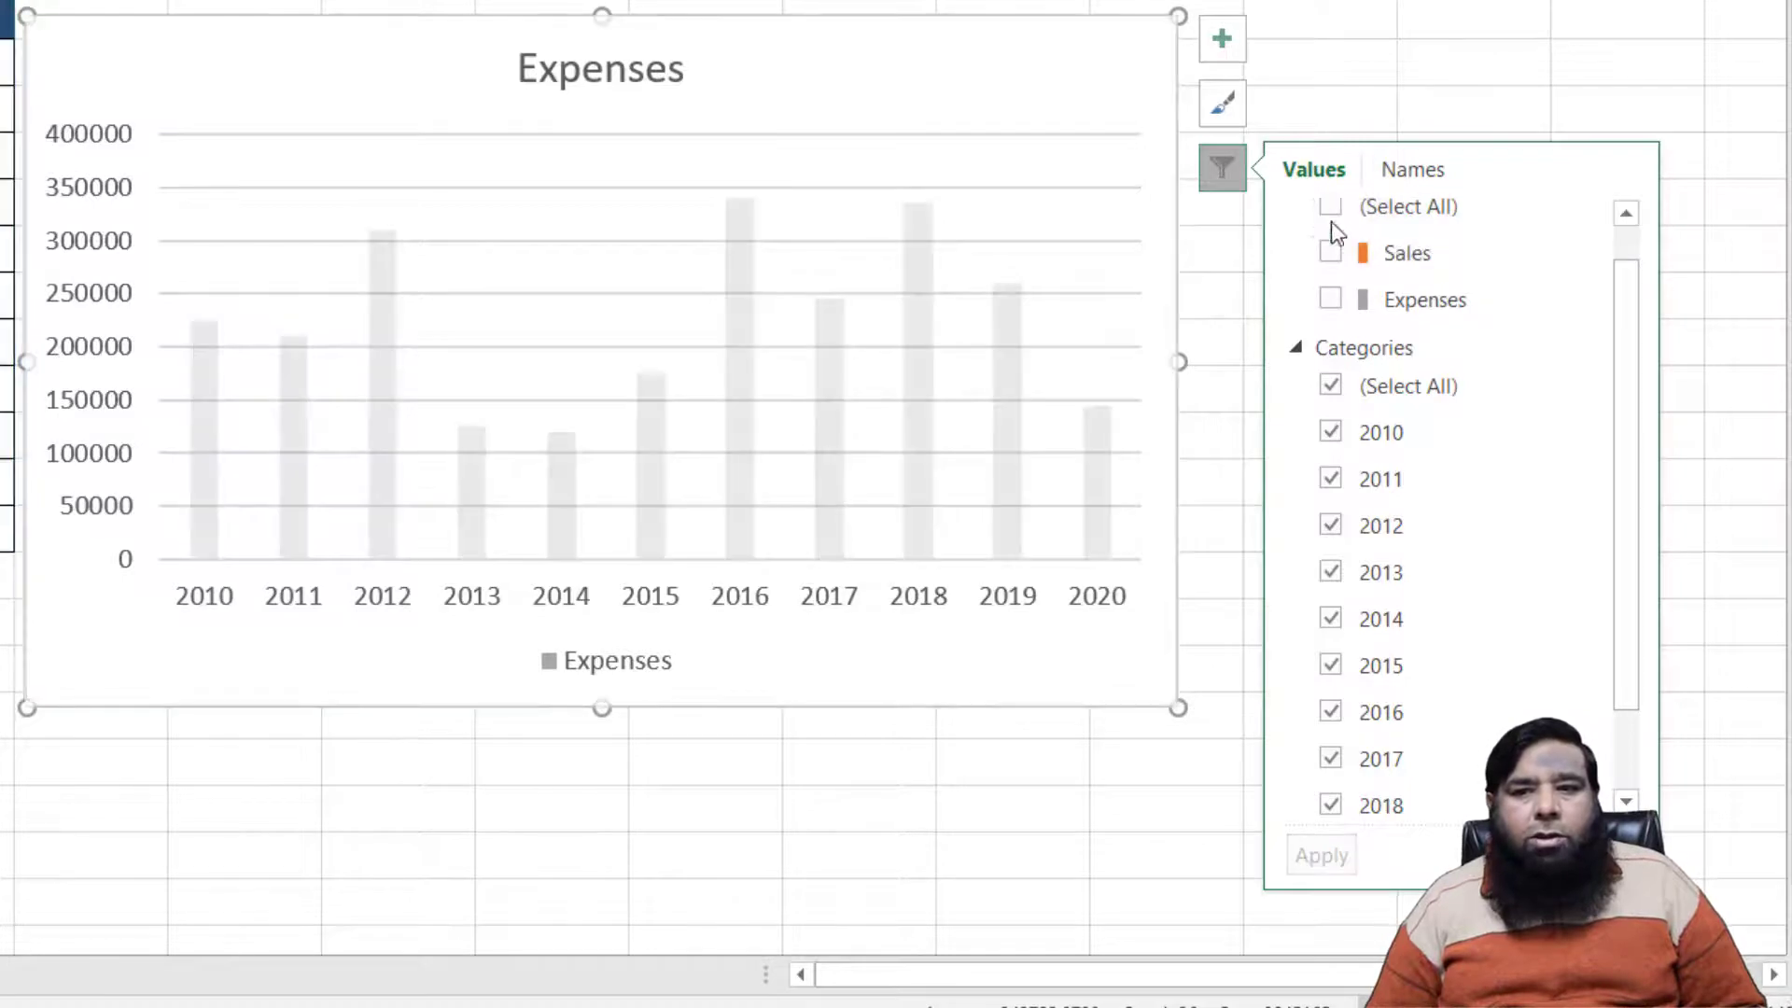
left_click(1332, 207)
left_click(1324, 857)
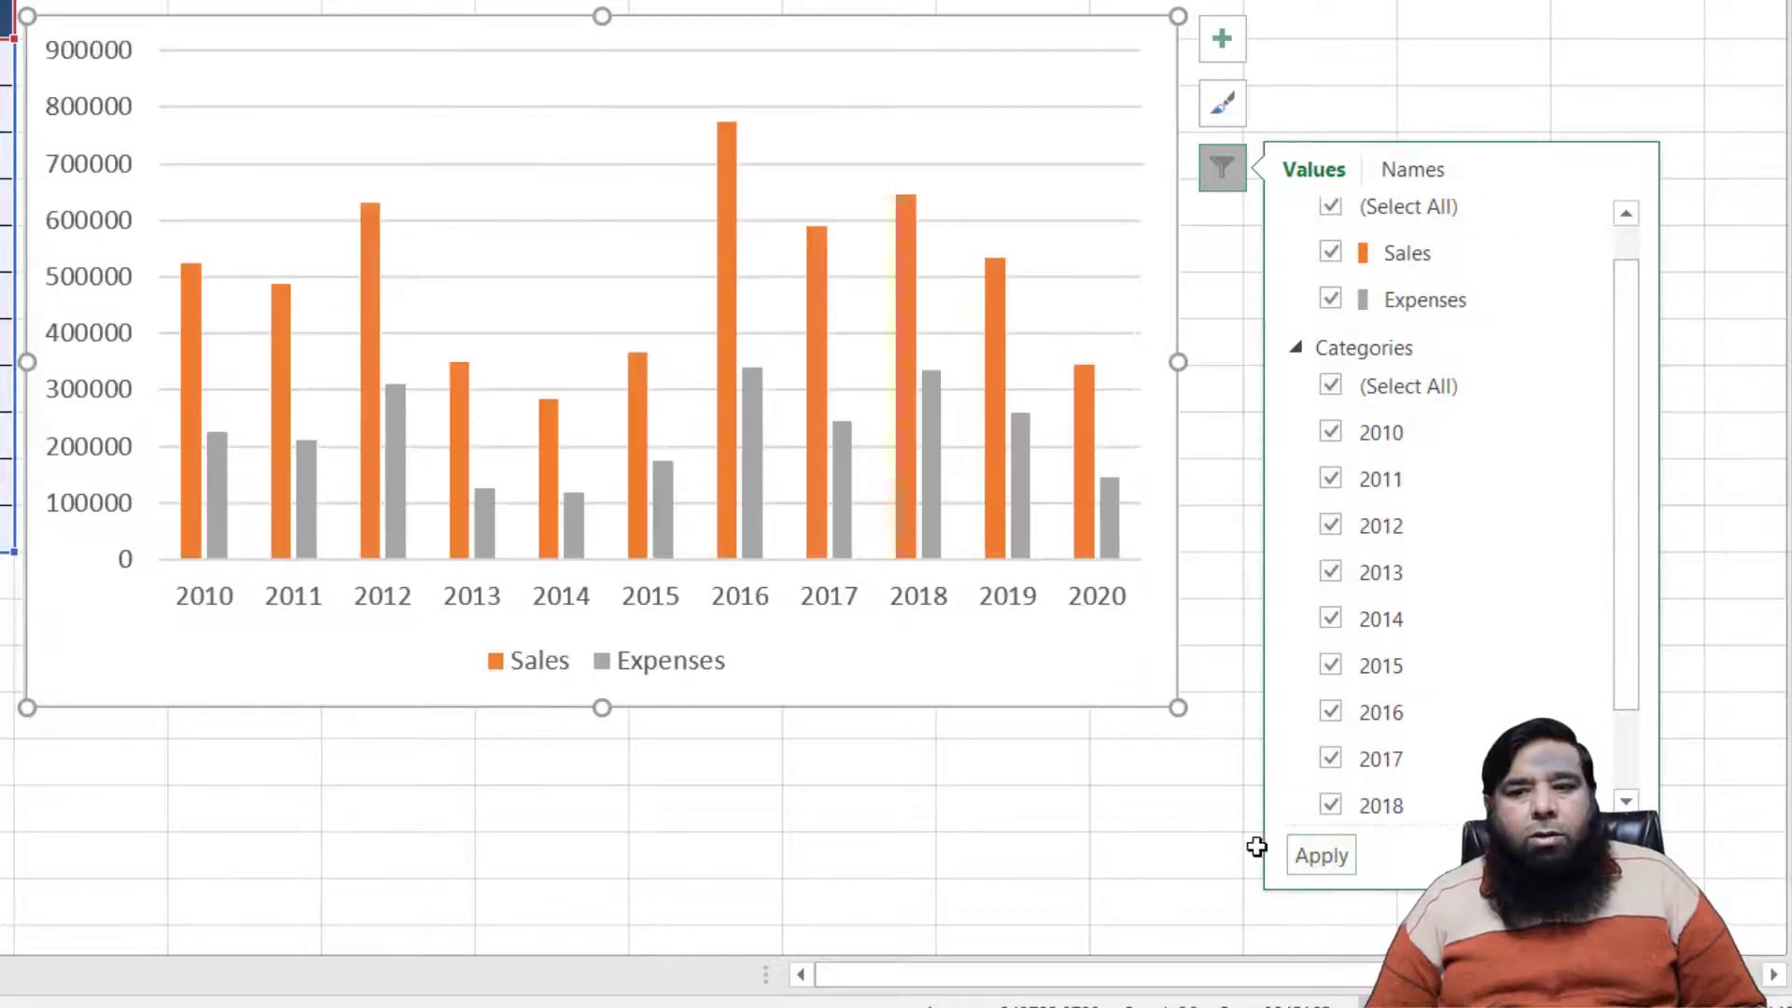
Apply the third chart style, with striped columns and data labels, and the colorful Color 3 palette to the column chart
left_click(1236, 116)
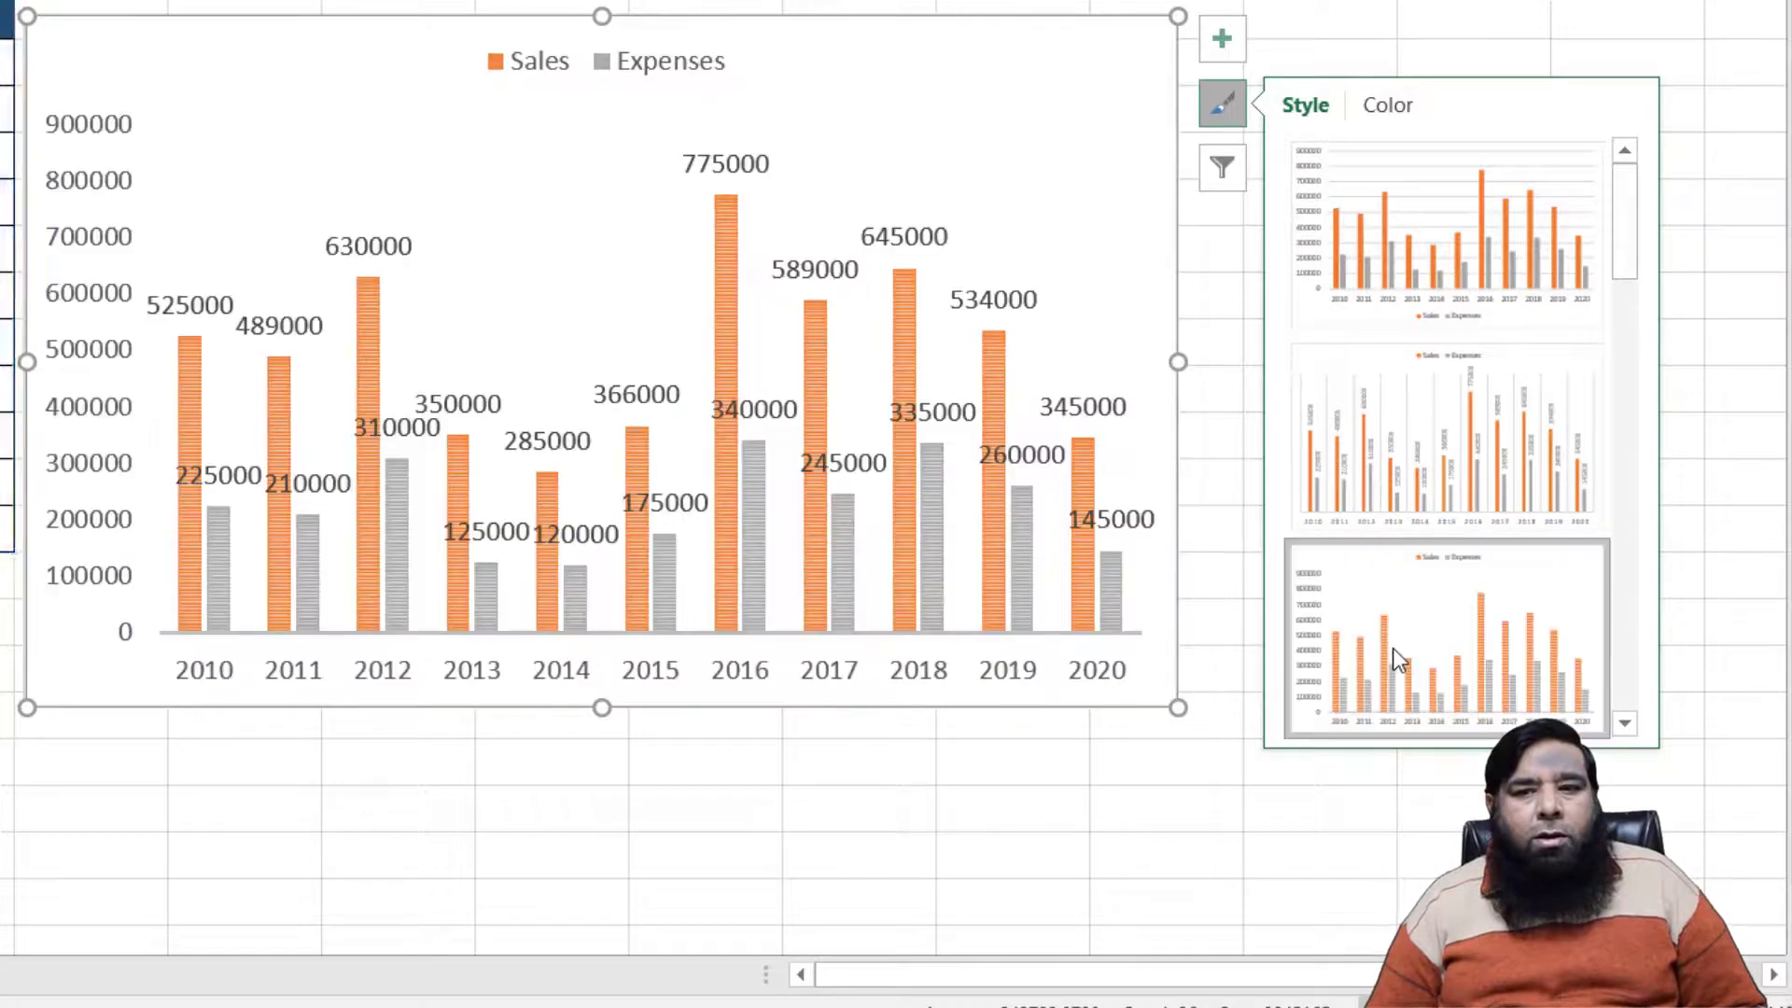
left_click(1392, 648)
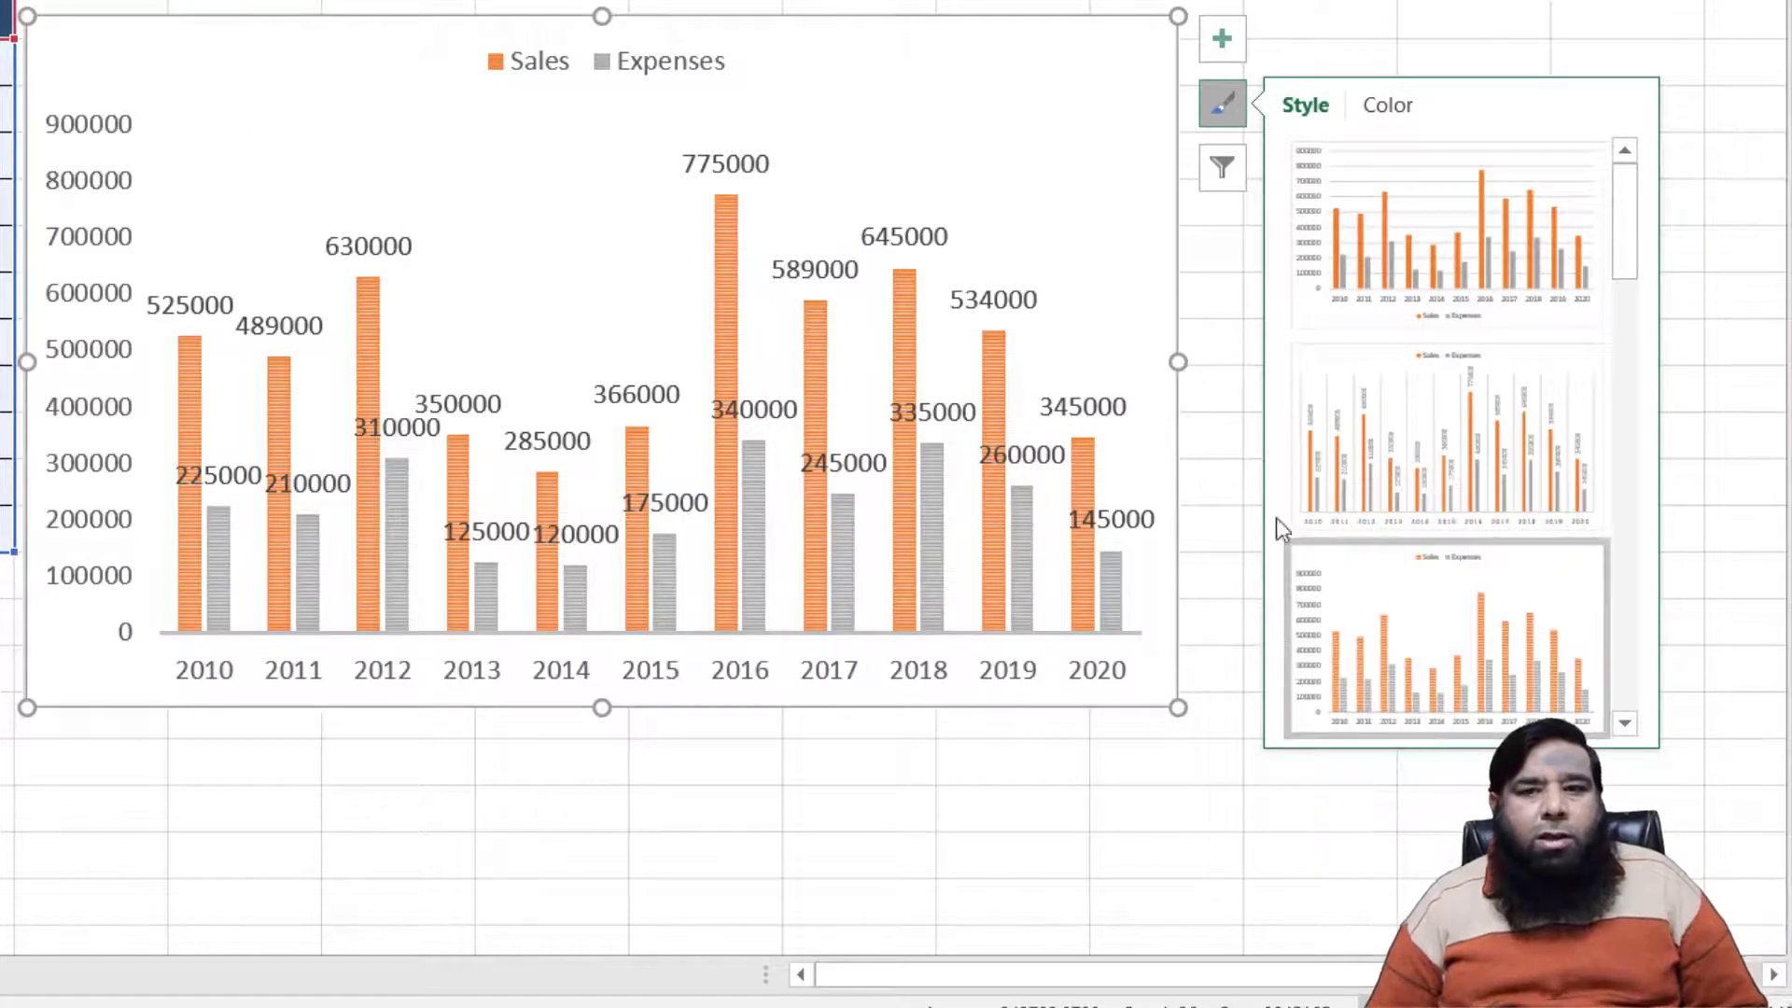
left_click(1388, 105)
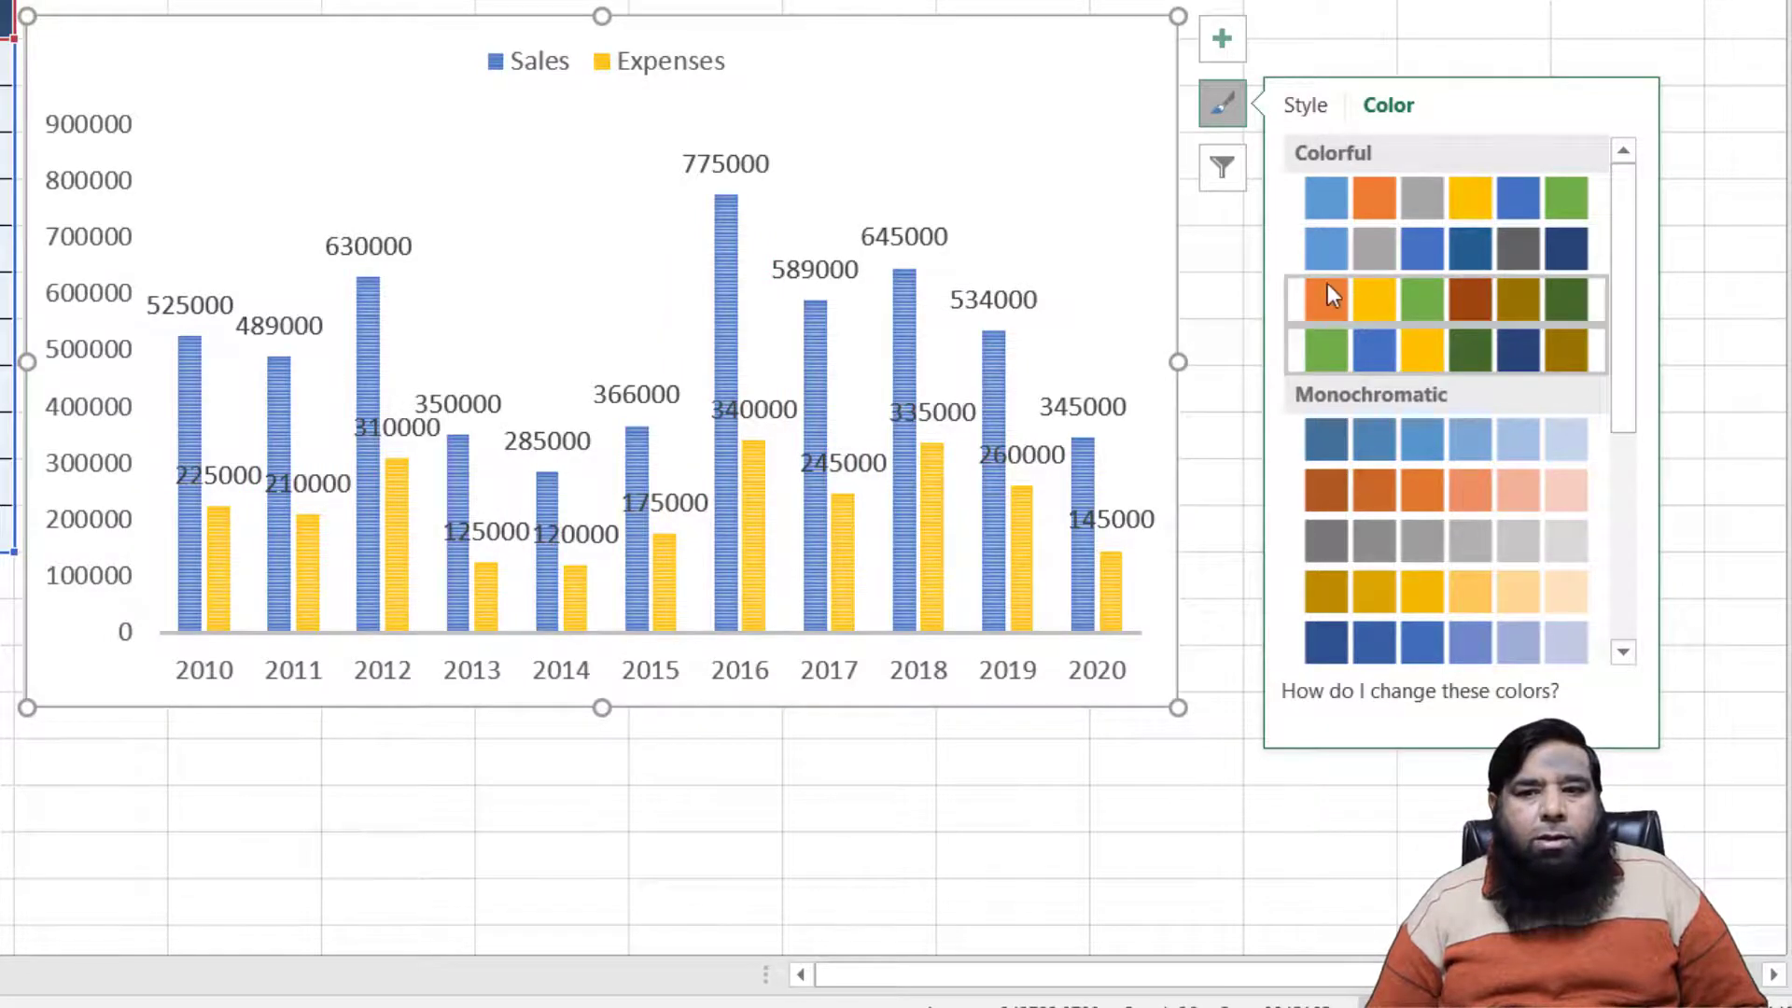
left_click(1475, 286)
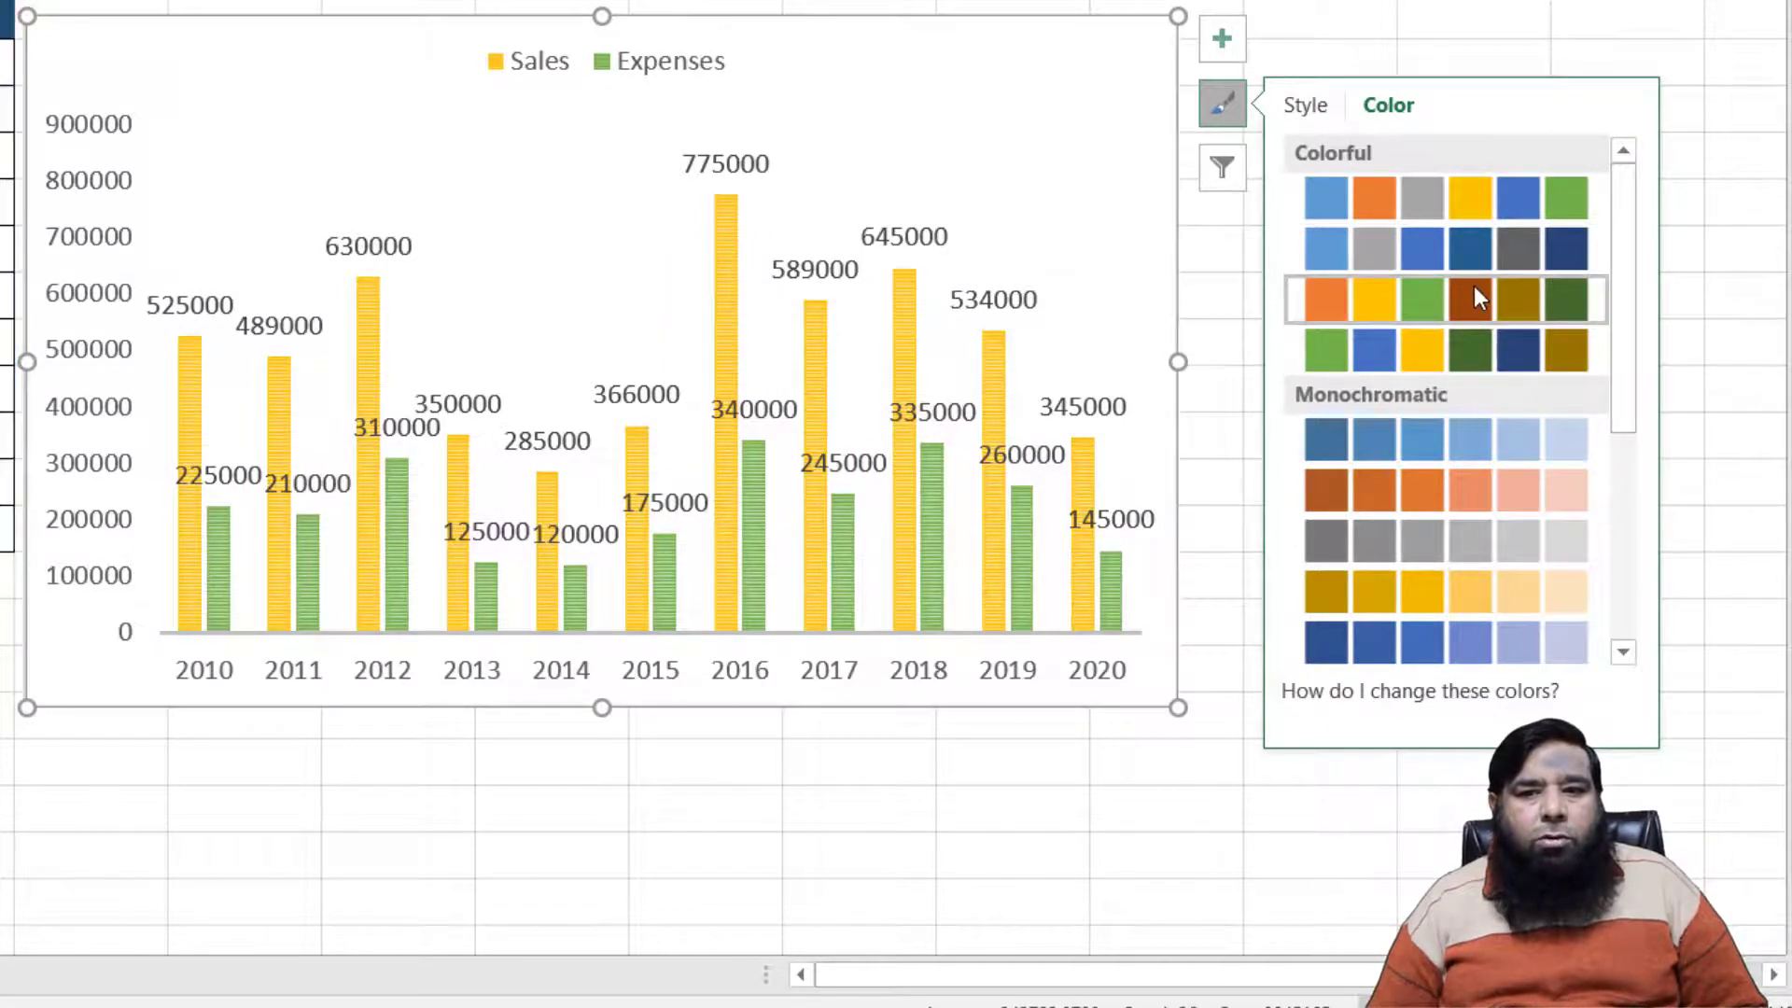
left_click(1514, 204)
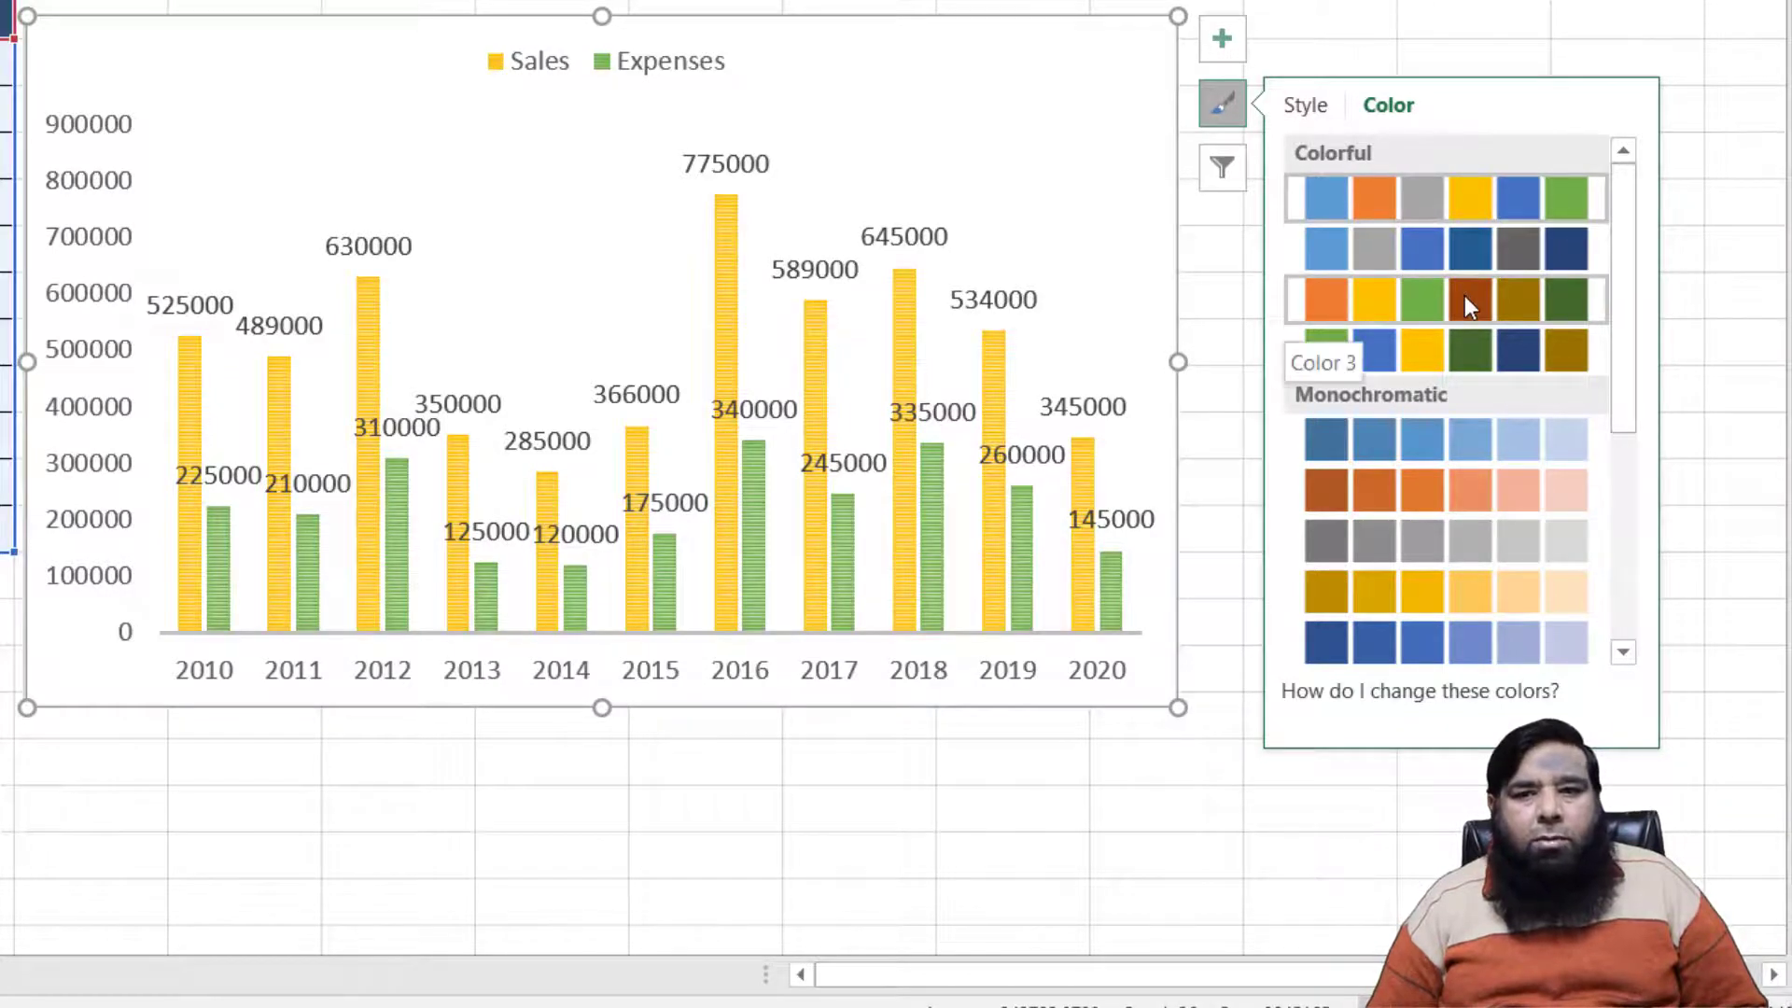
left_click(1465, 297)
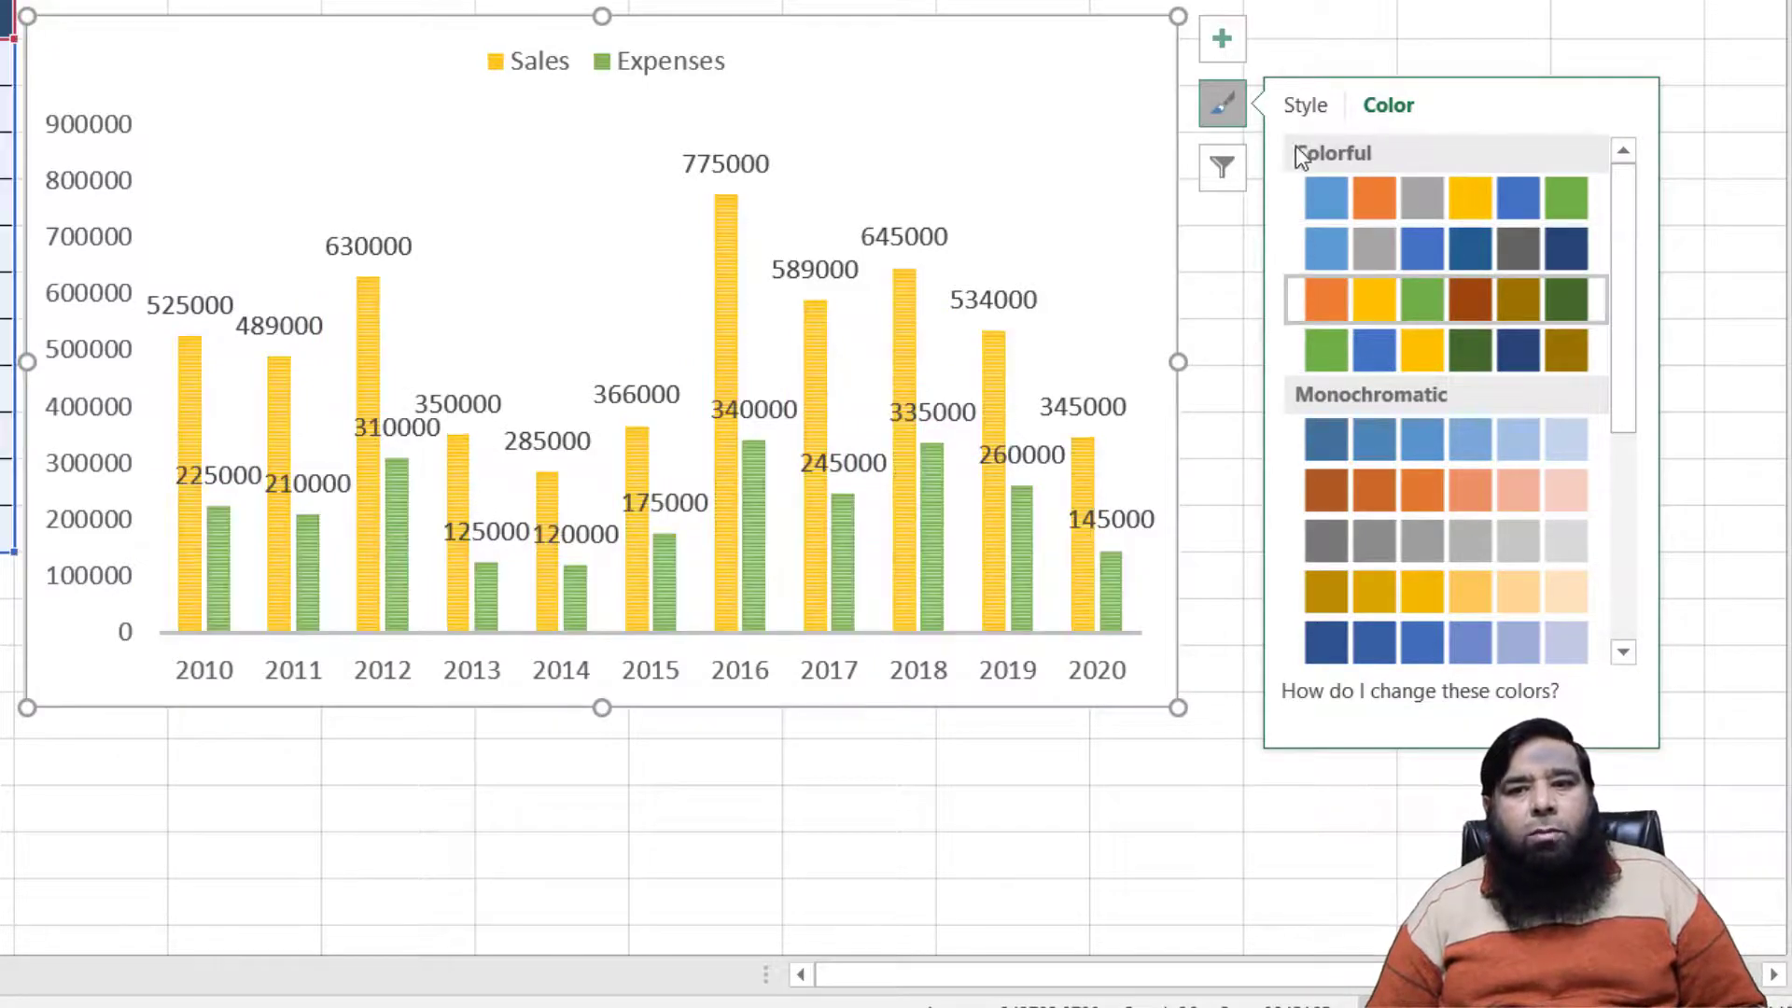
left_click(1224, 104)
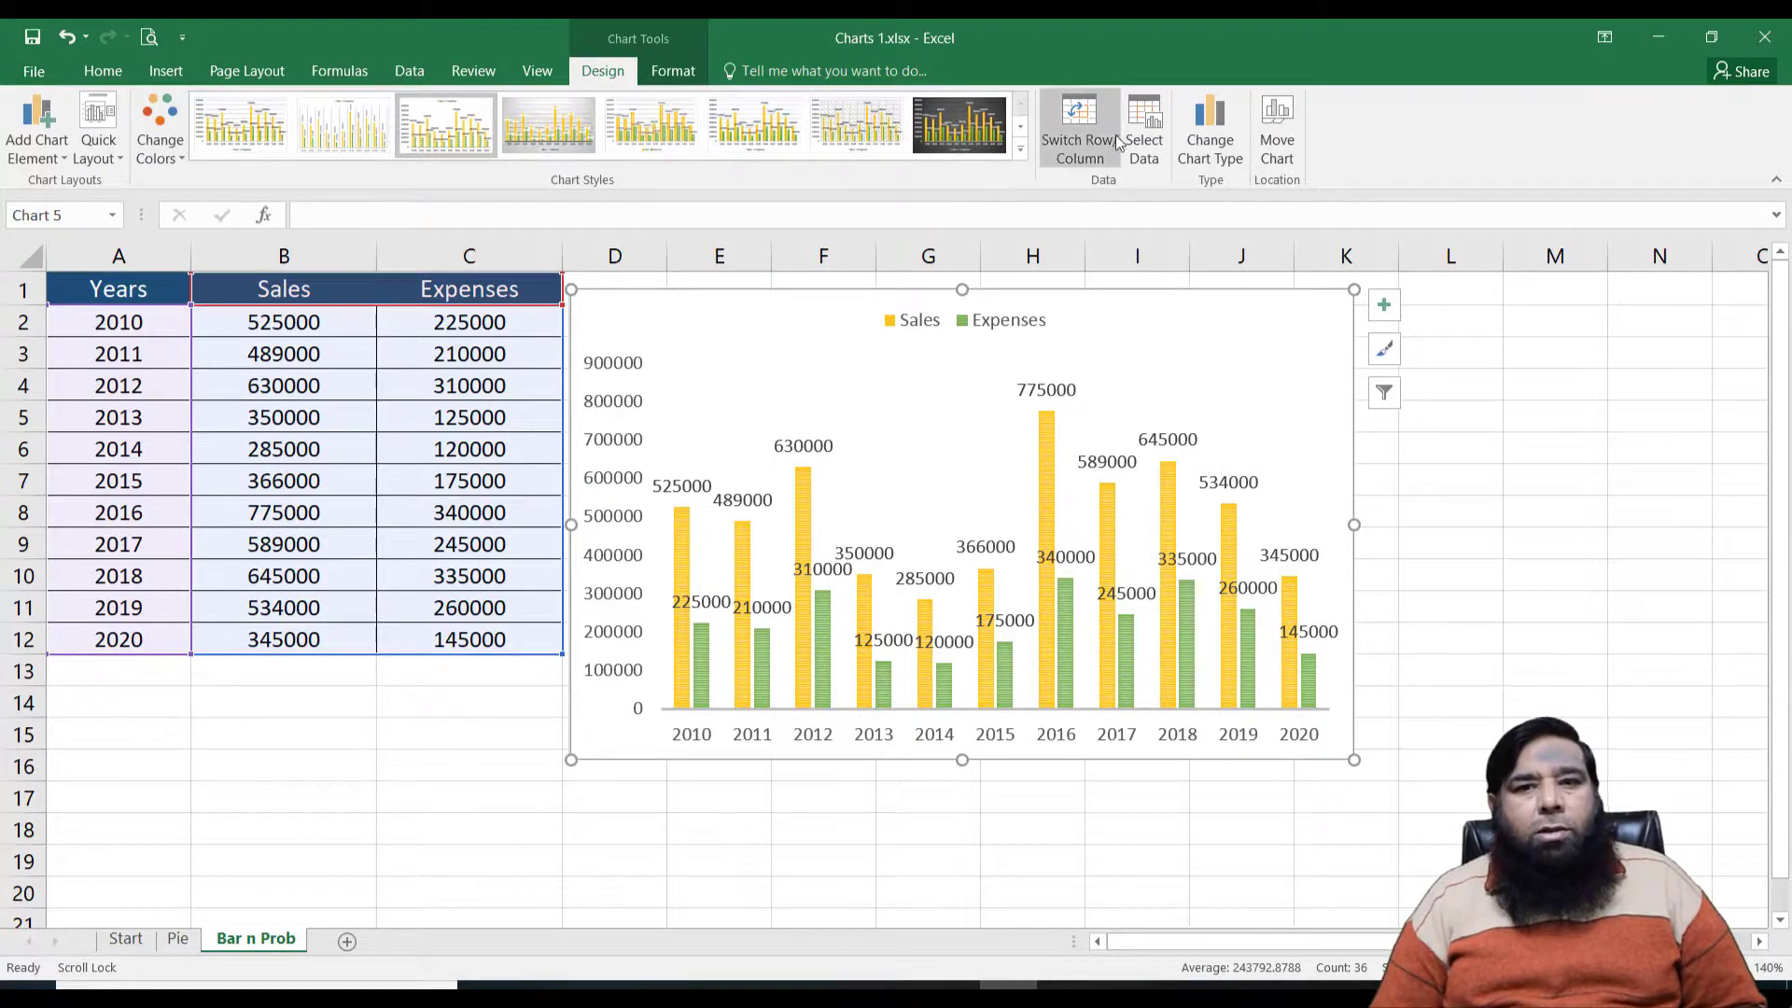
left_click(685, 74)
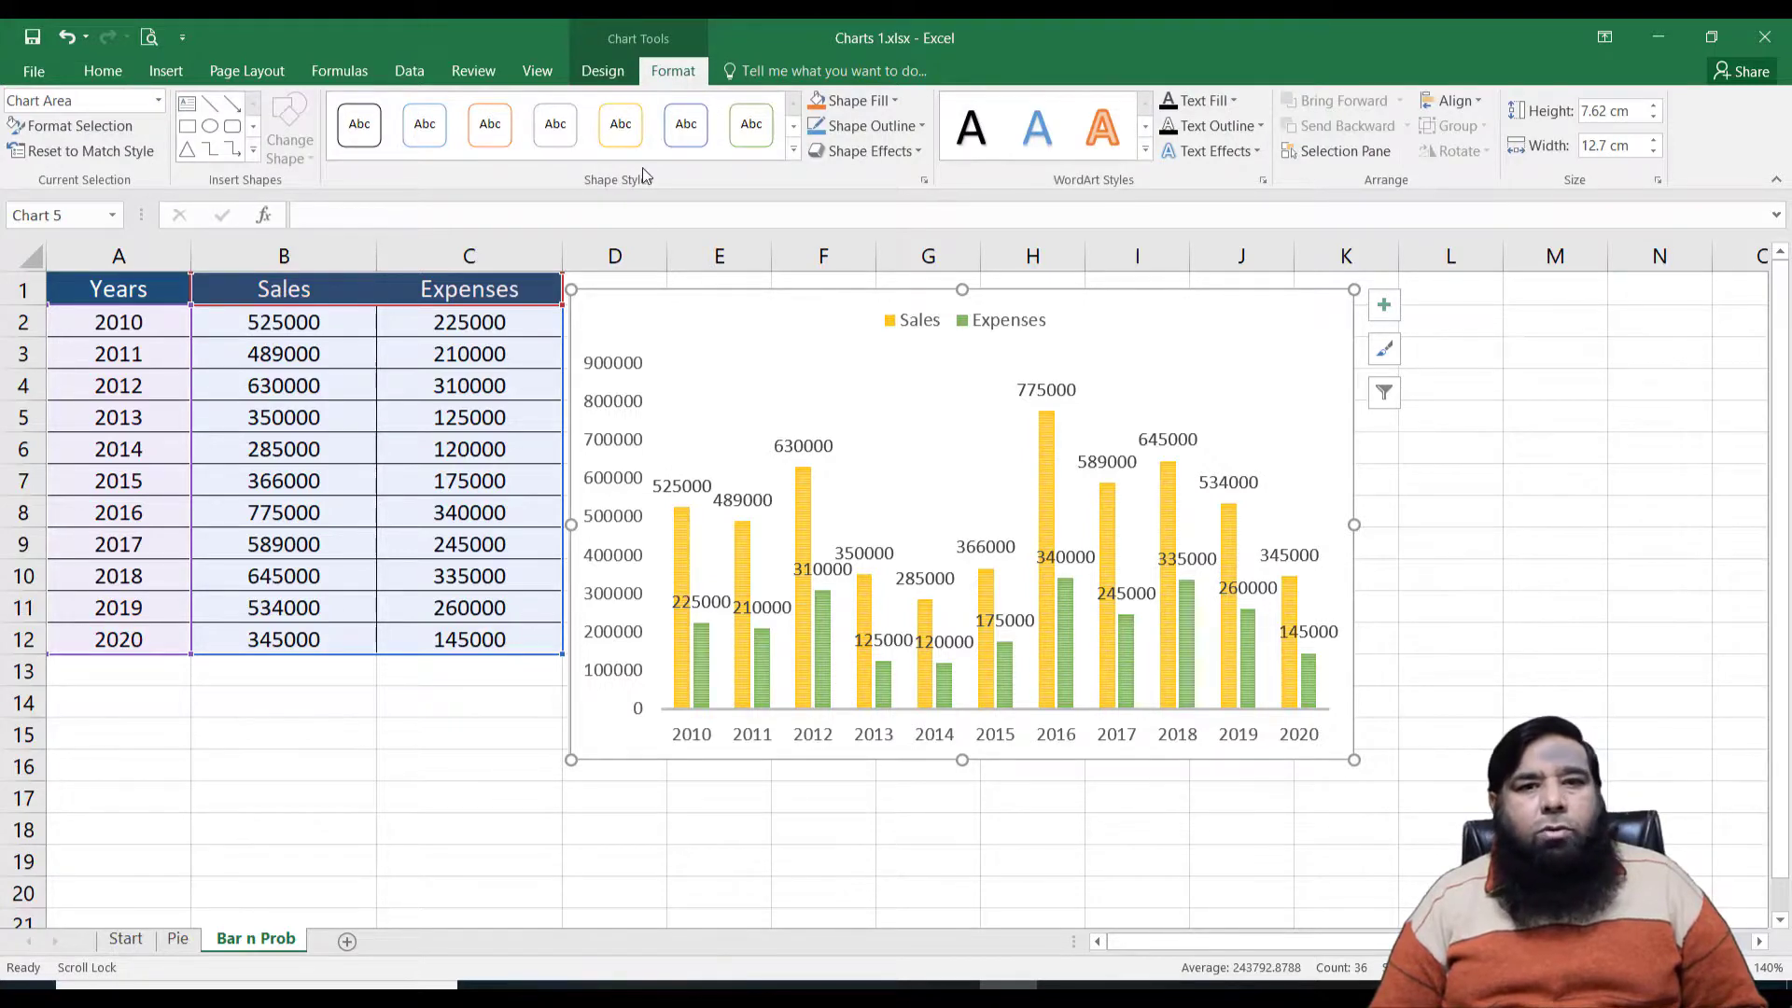
left_click(595, 79)
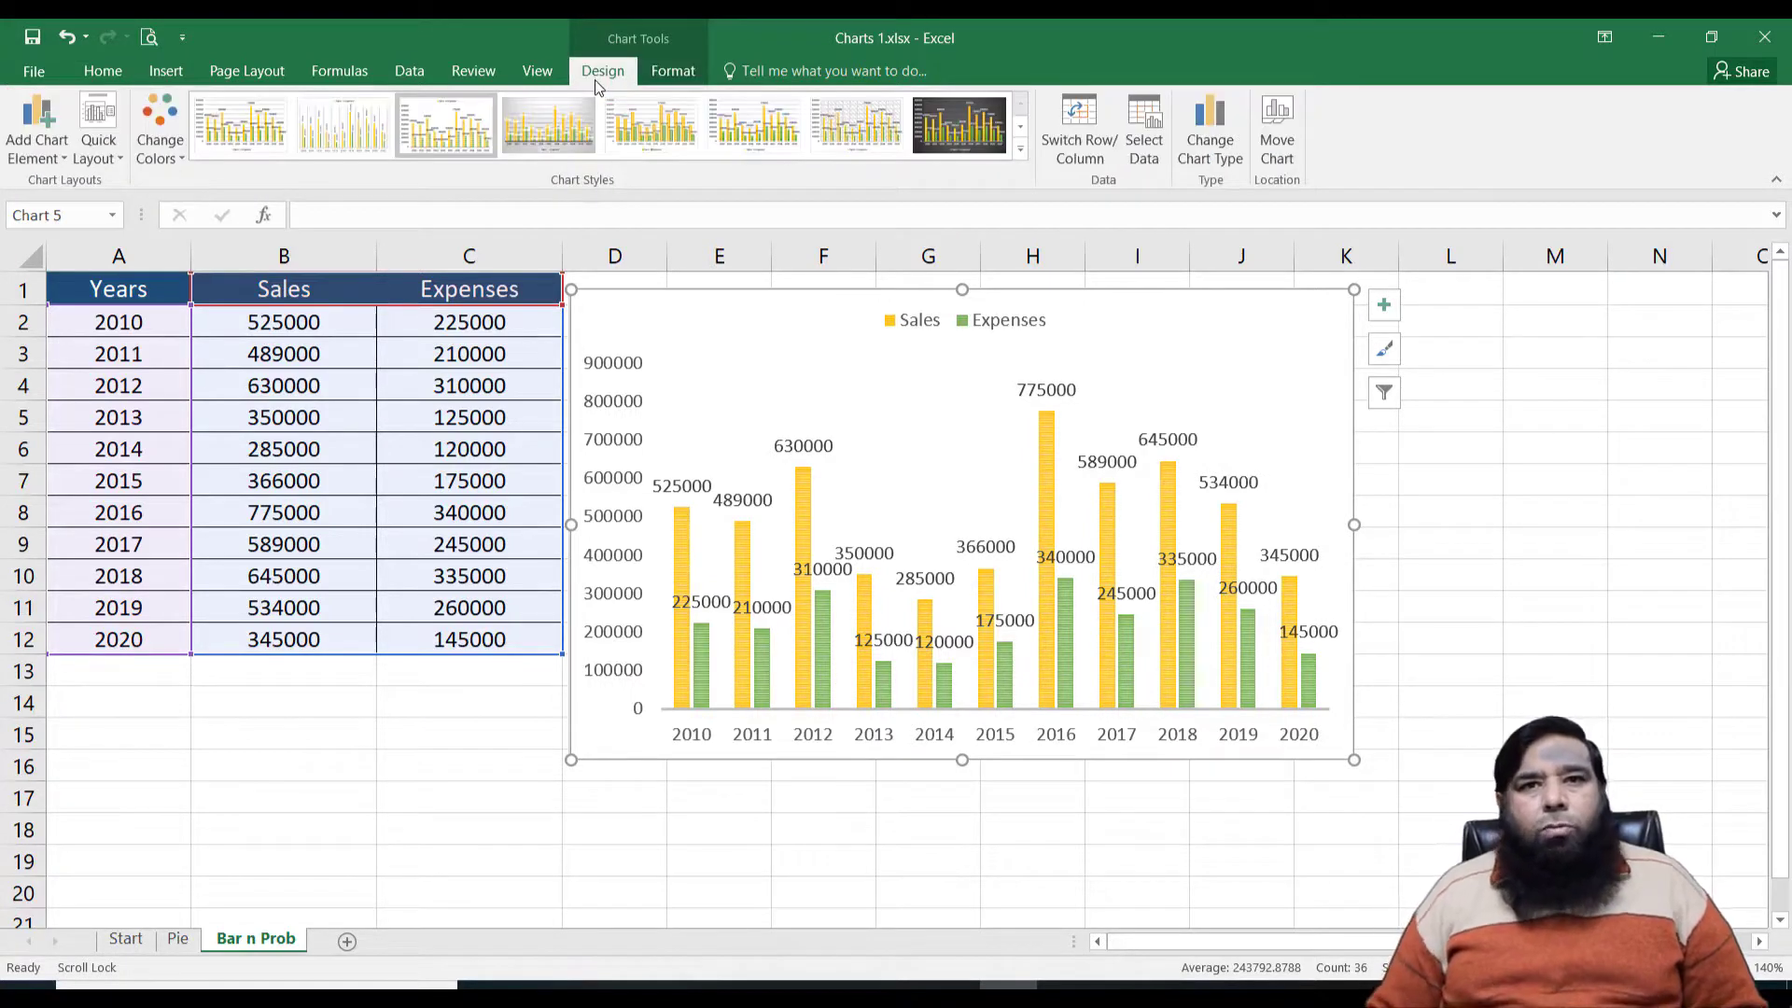